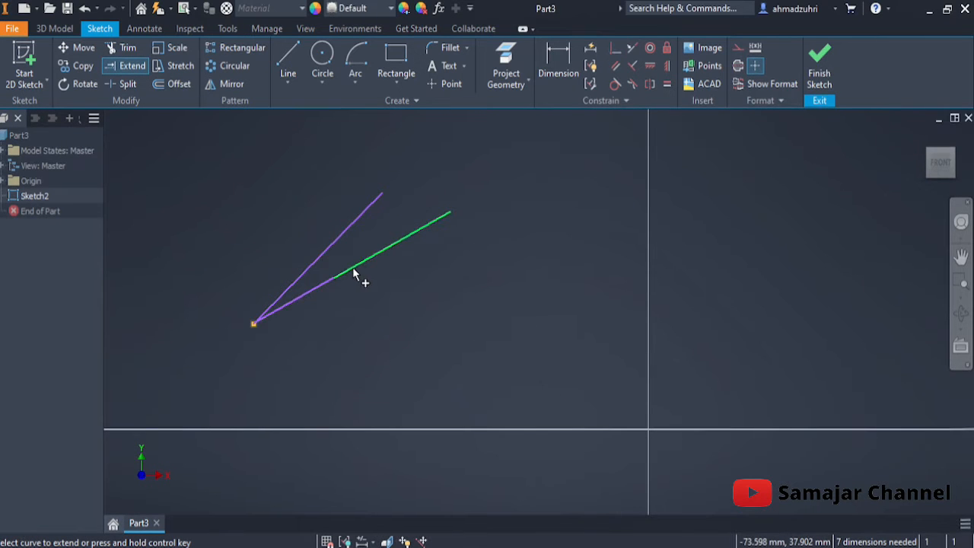
Extend the lower of the two lines sharing an endpoint, and make the other pair of joined lines perpendicular.
left_click(353, 269)
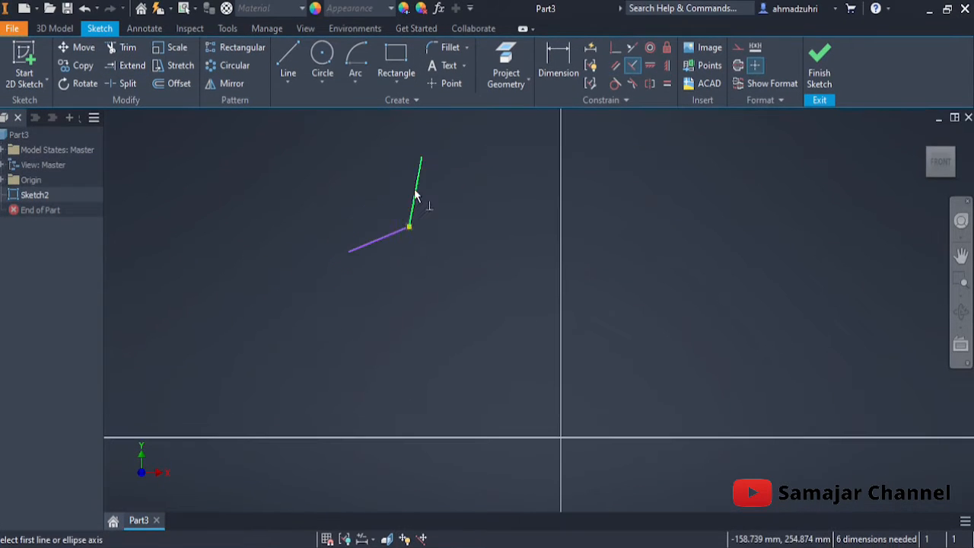
left_click(417, 199)
left_click(383, 242)
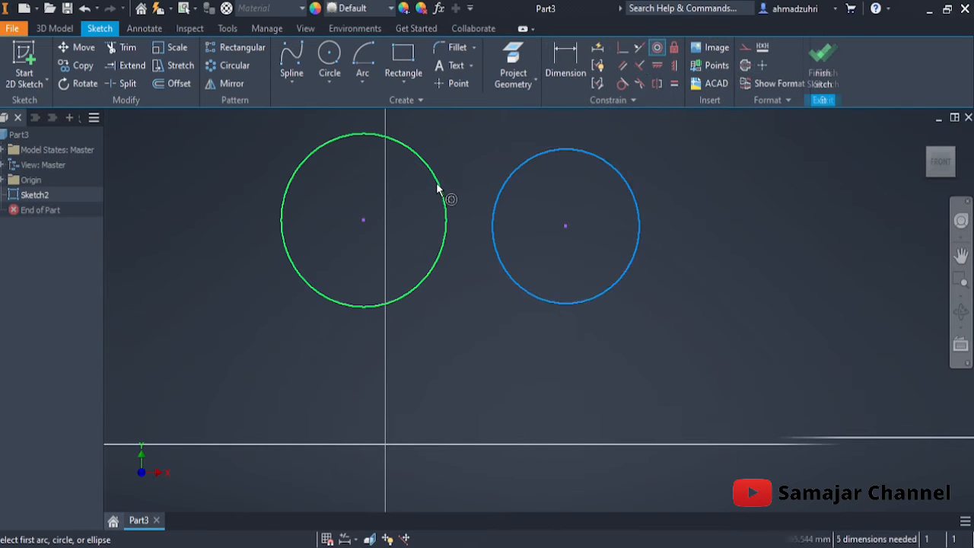
Make the first pair of circles concentric and apply an equal constraint to the small and large circles beside the vertical line.
left_click(441, 191)
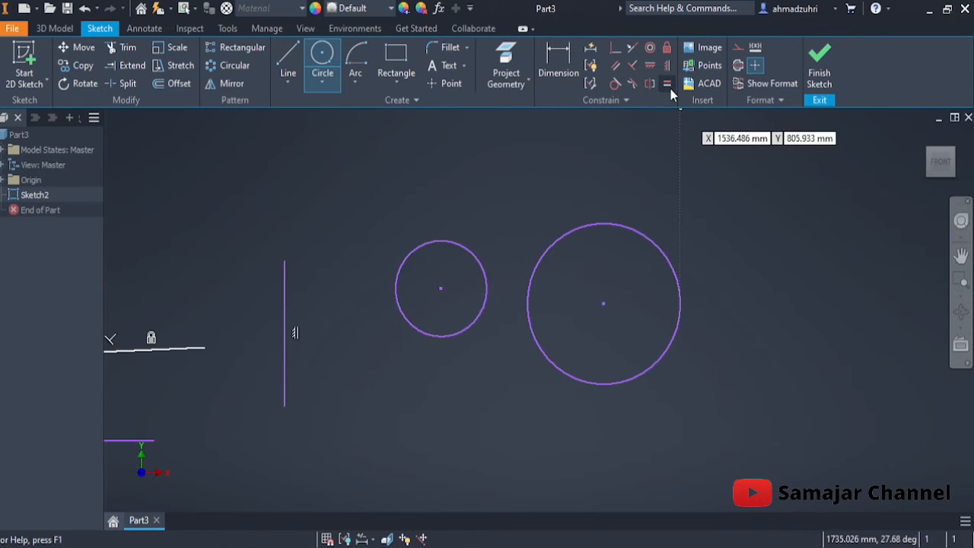
left_click(667, 85)
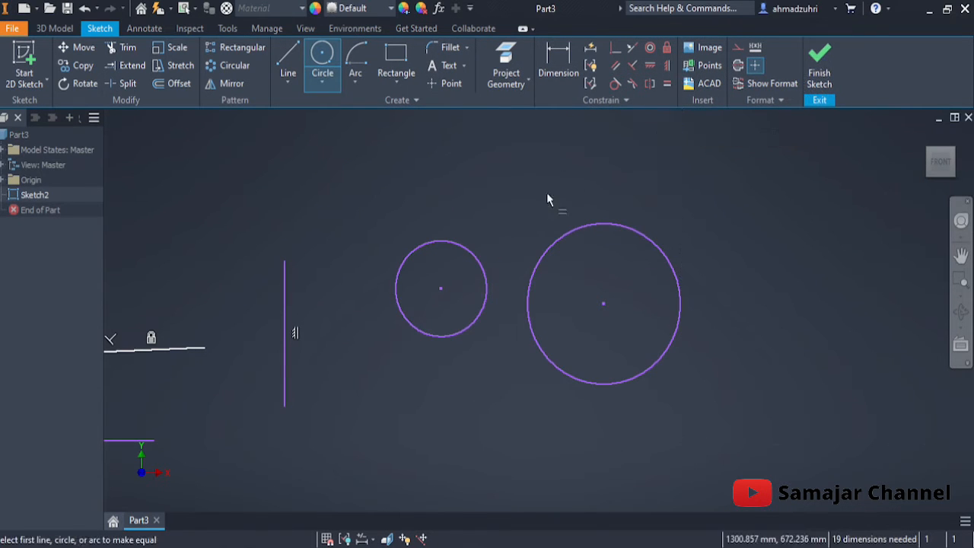
left_click(487, 283)
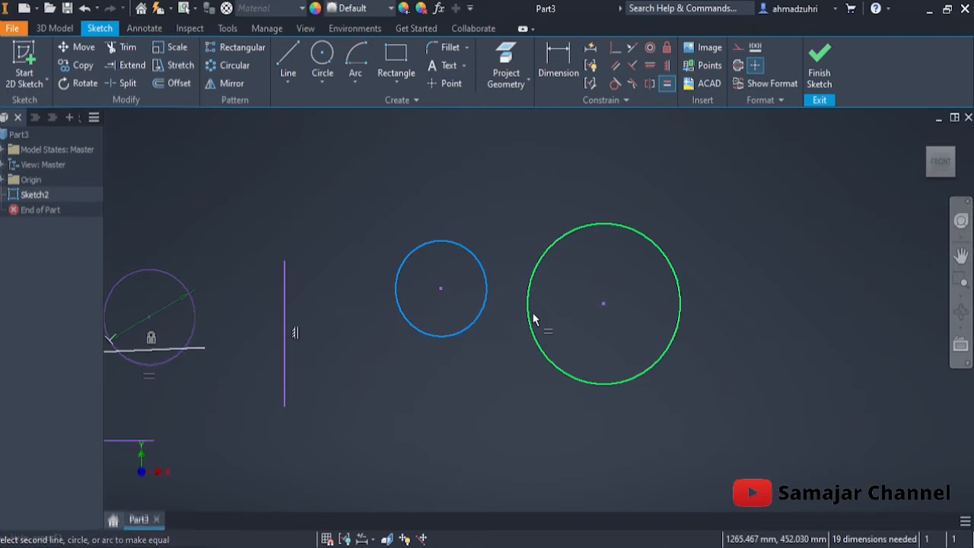
left_click(566, 325)
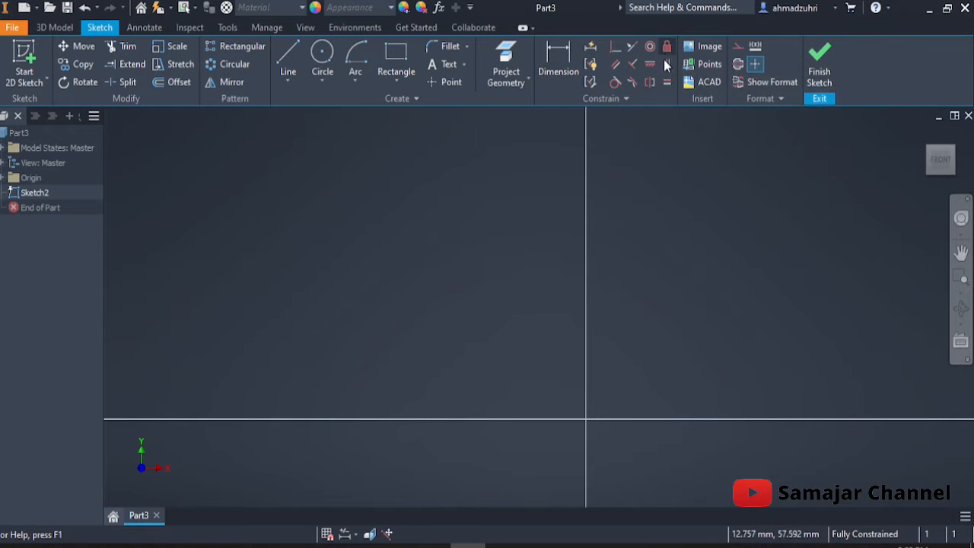
Sketch a closed five-sided polygon above the horizontal axis, starting with a side about 17.5 mm long and closing with one about 9.5 mm.
left_click(288, 61)
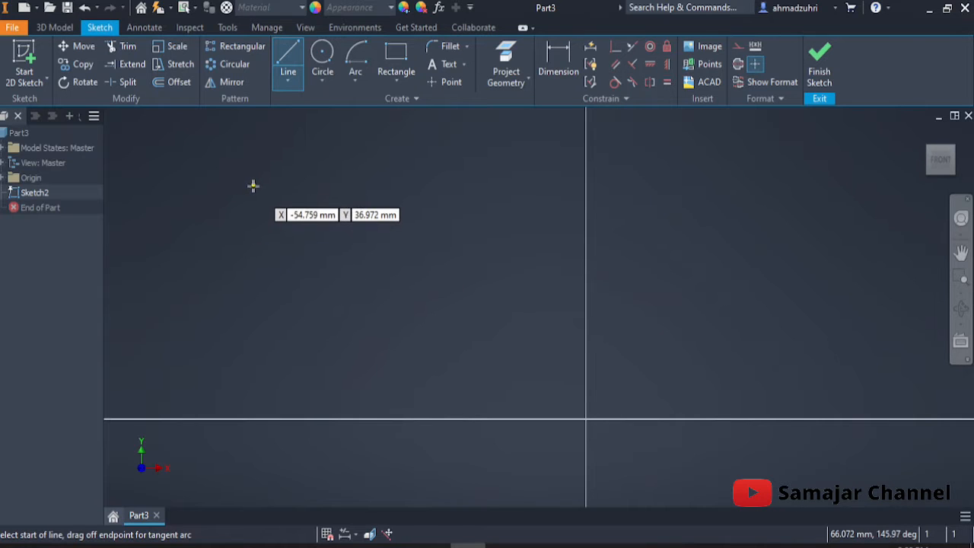
left_click(189, 213)
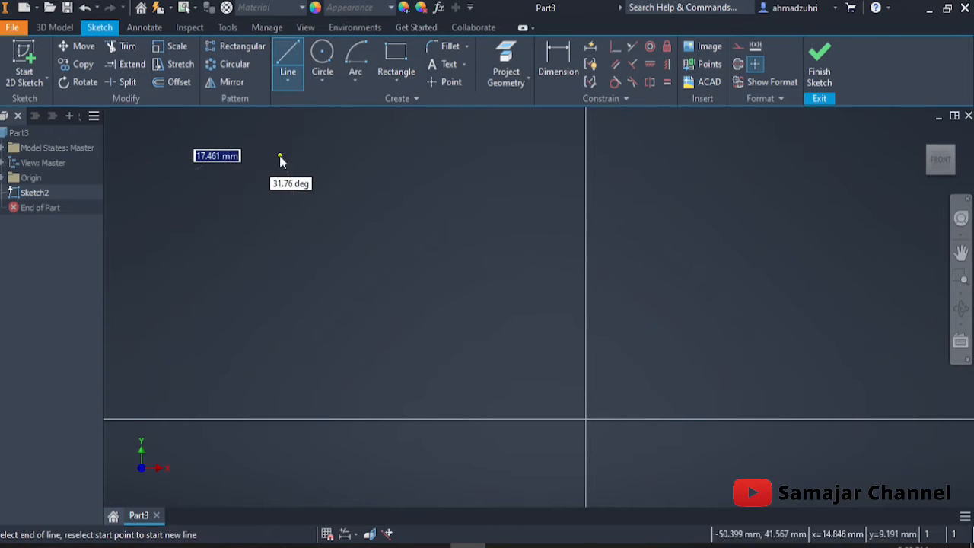
left_click(280, 156)
left_click(368, 229)
left_click(318, 295)
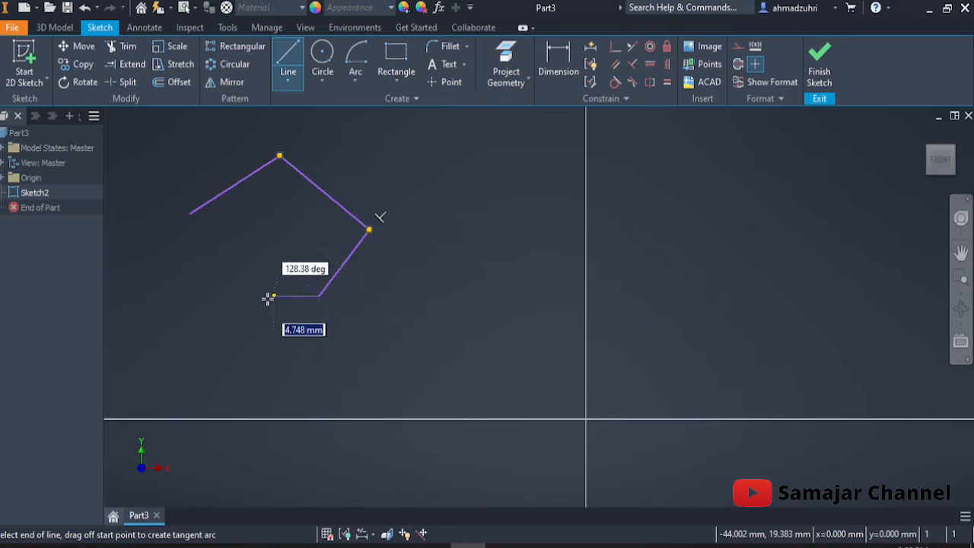
left_click(220, 265)
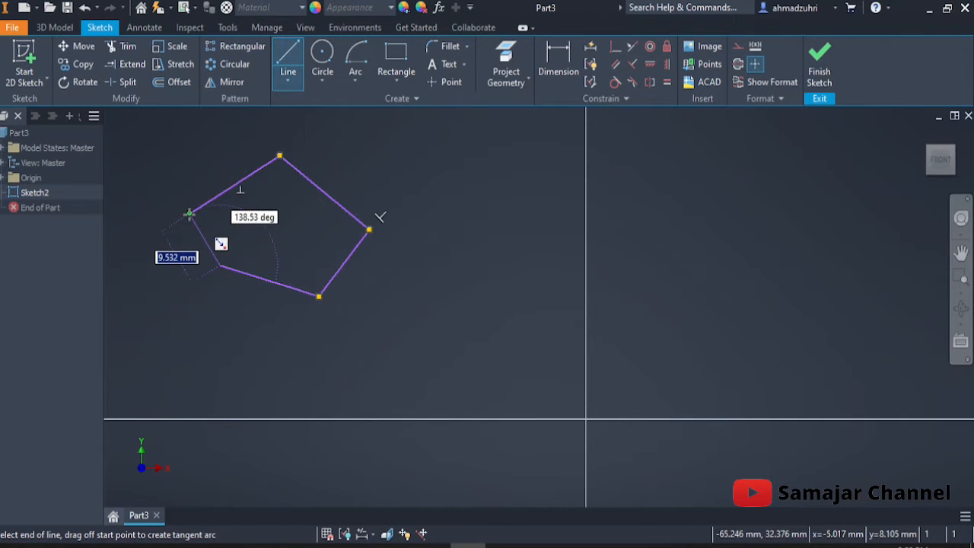
left_click(188, 213)
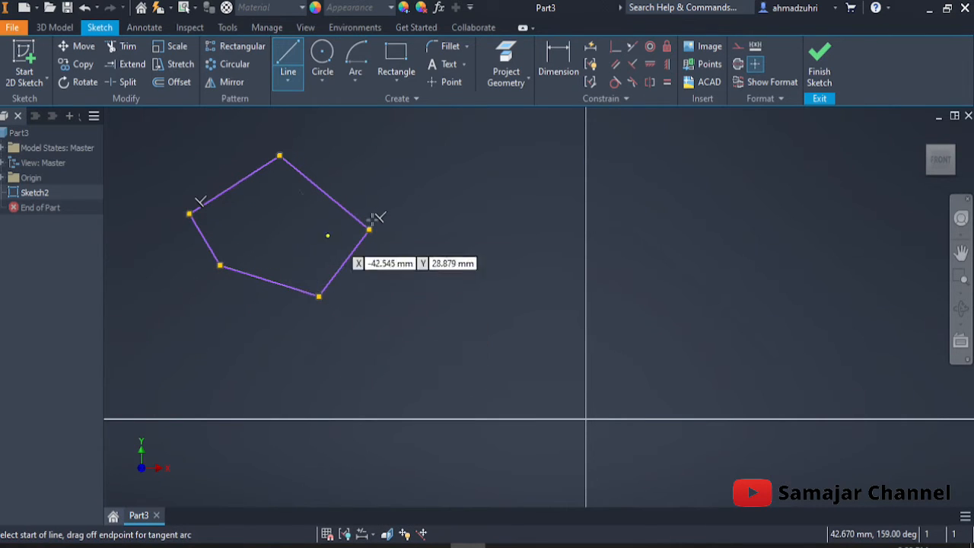
Sketch a separate, slightly slanted upright line between the polygon and the vertical axis.
left_click(451, 225)
left_click(461, 325)
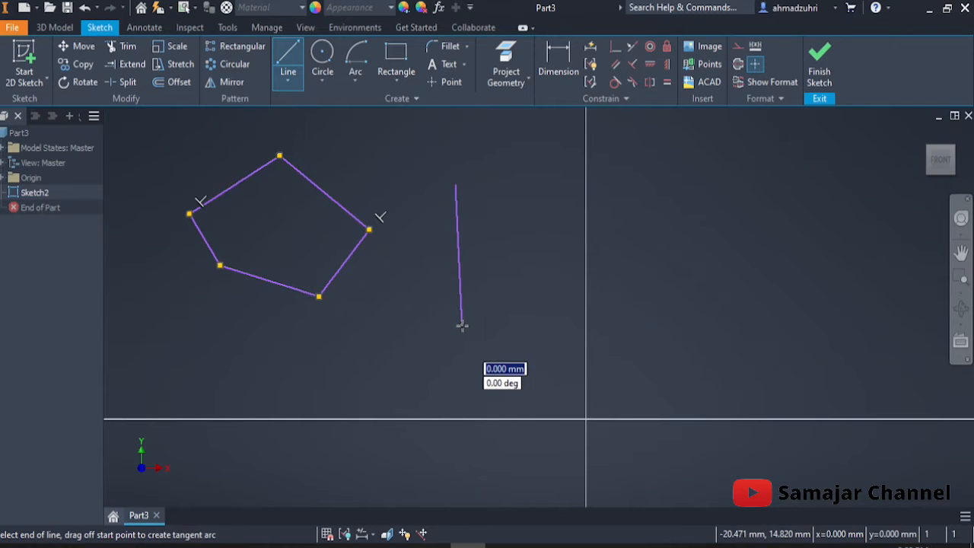
key("Escape")
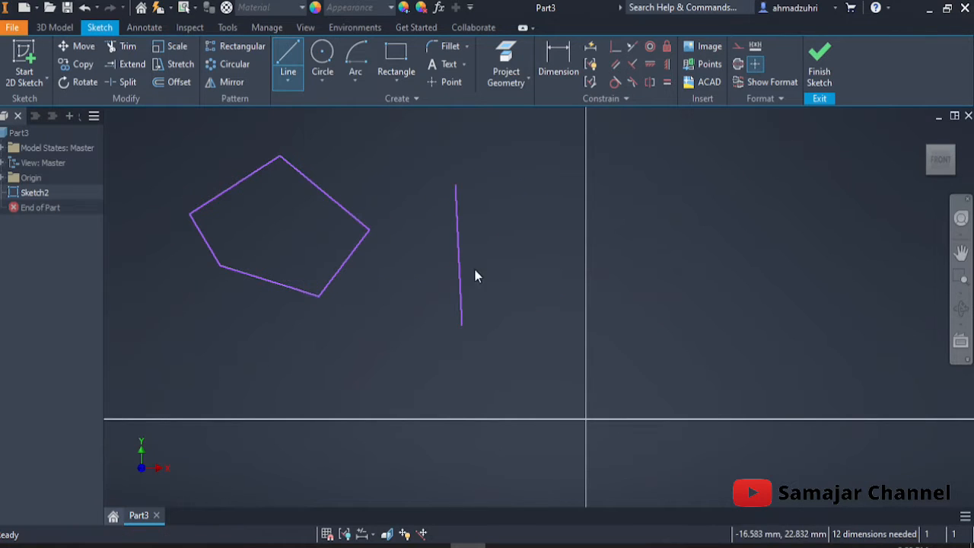
Sketch an exactly vertical line about 21 mm long between the slanted line and the vertical axis.
left_click(287, 68)
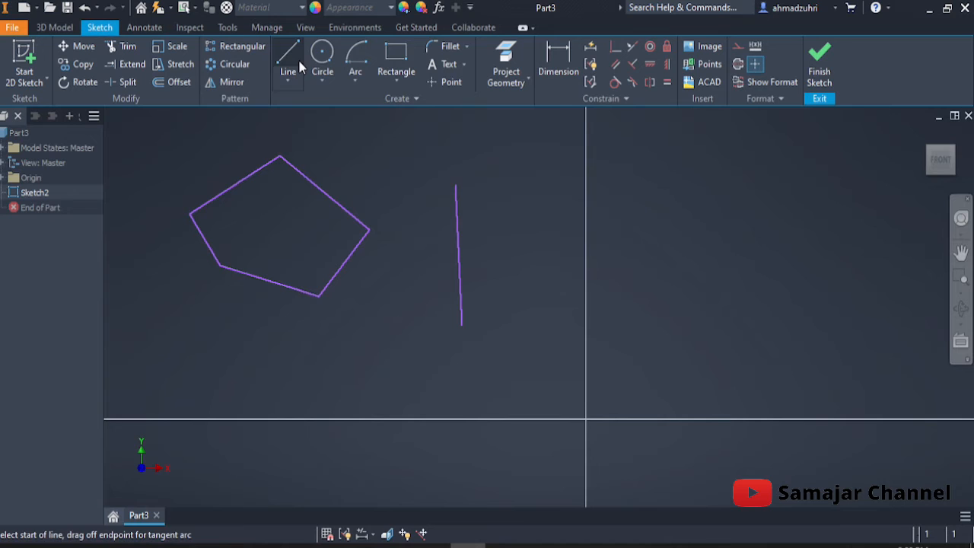
left_click(544, 169)
left_click(544, 301)
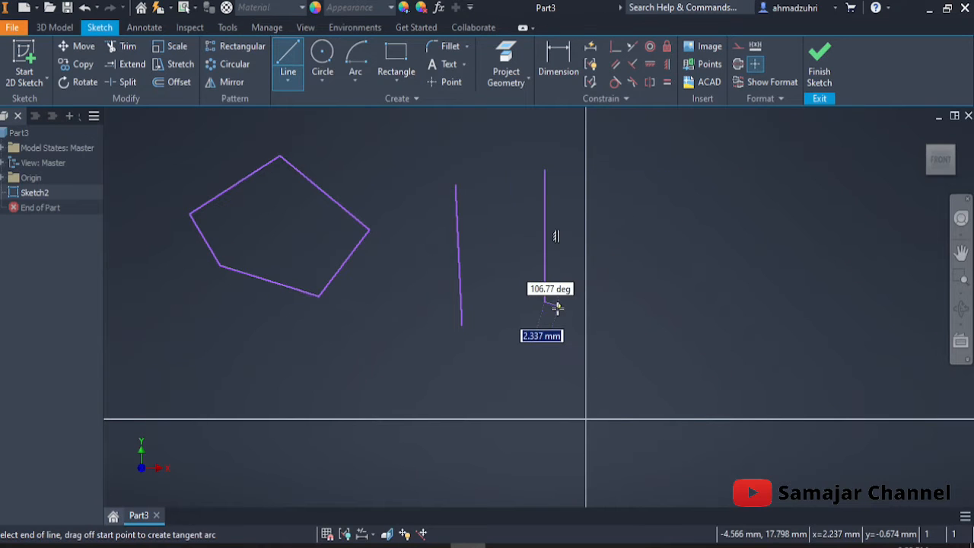
key("Escape")
key("Escape")
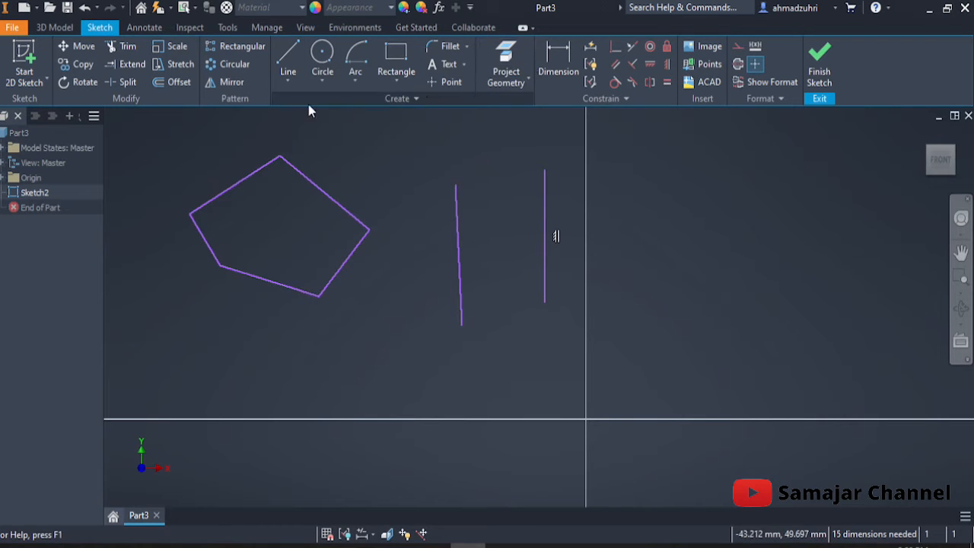
Dimension the vertical line's length, keeping its drawn value.
left_click(556, 82)
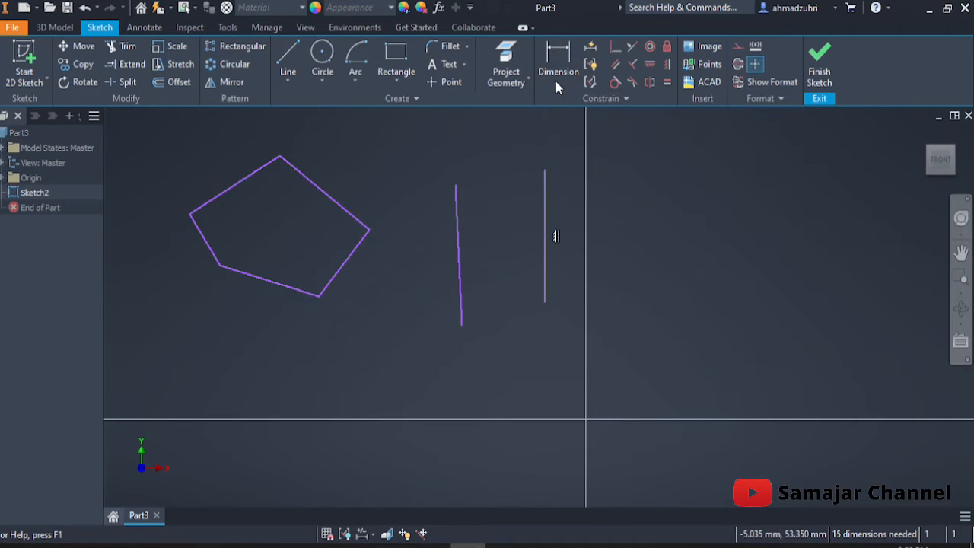
left_click(544, 205)
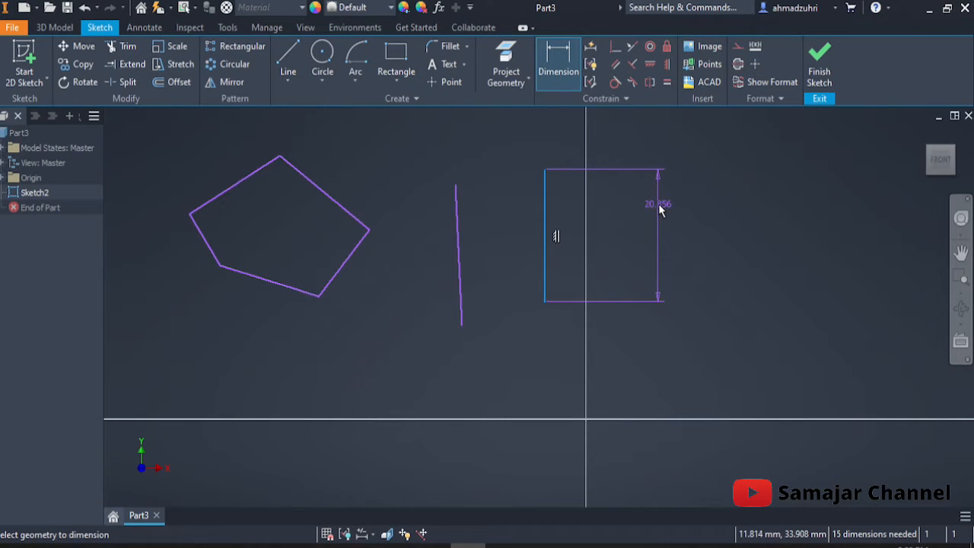
left_click(659, 210)
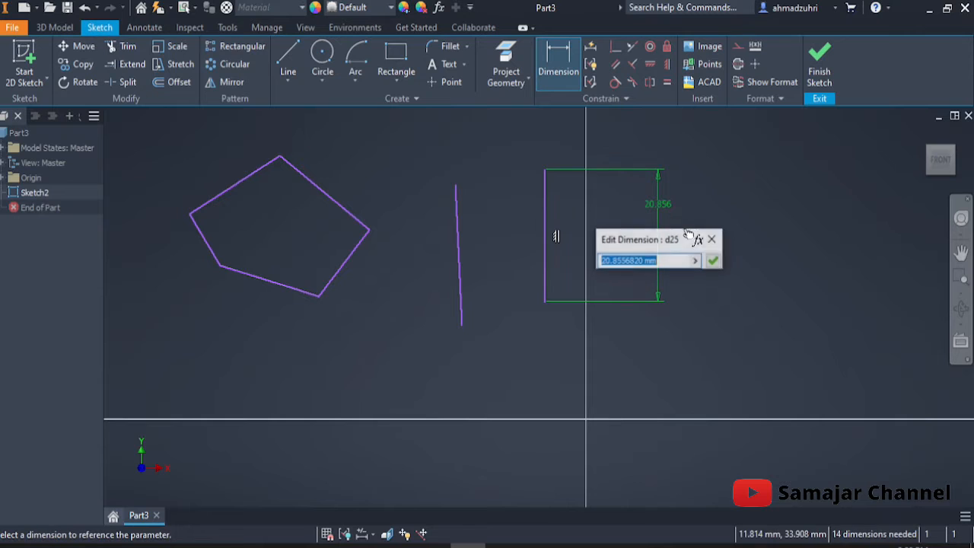
left_click(712, 259)
Sketch a circle about 17.6 mm in diameter on the far side of the vertical axis from the polygon.
left_click(322, 57)
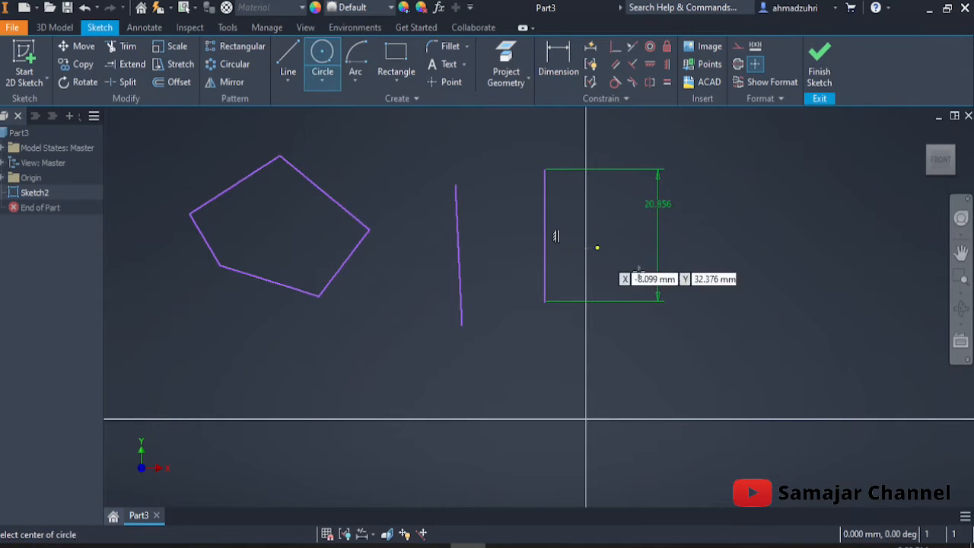
left_click(739, 235)
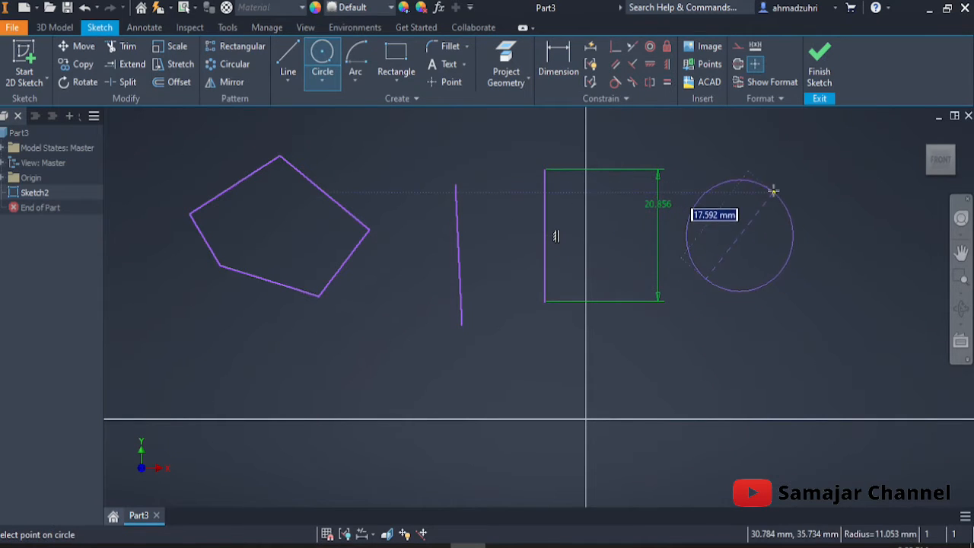
left_click(772, 191)
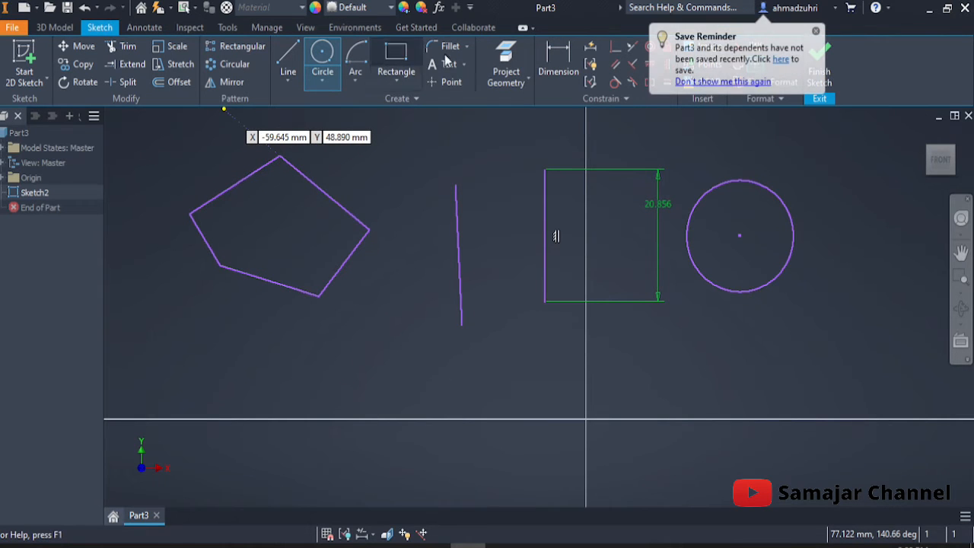
Dimension the circle's diameter, keeping its drawn value.
left_click(565, 62)
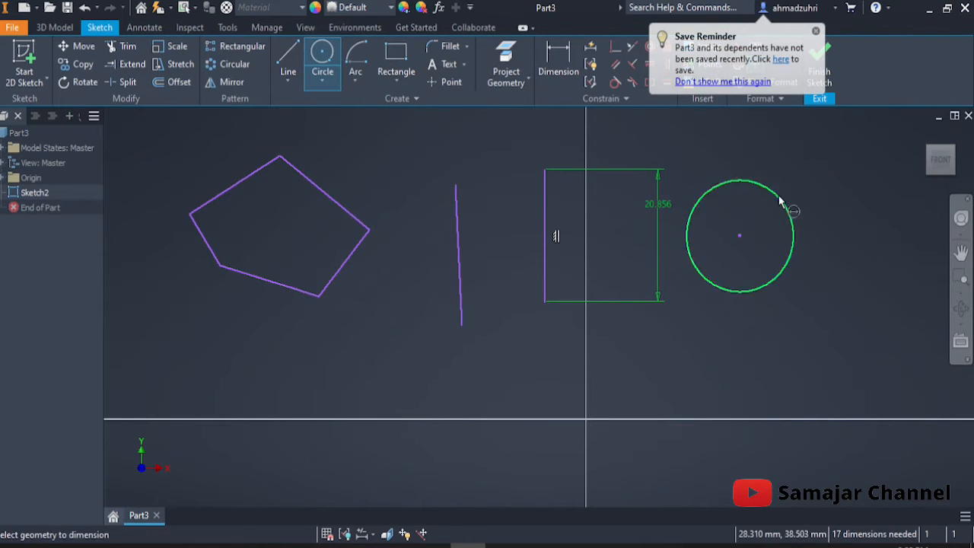
left_click(793, 251)
left_click(830, 312)
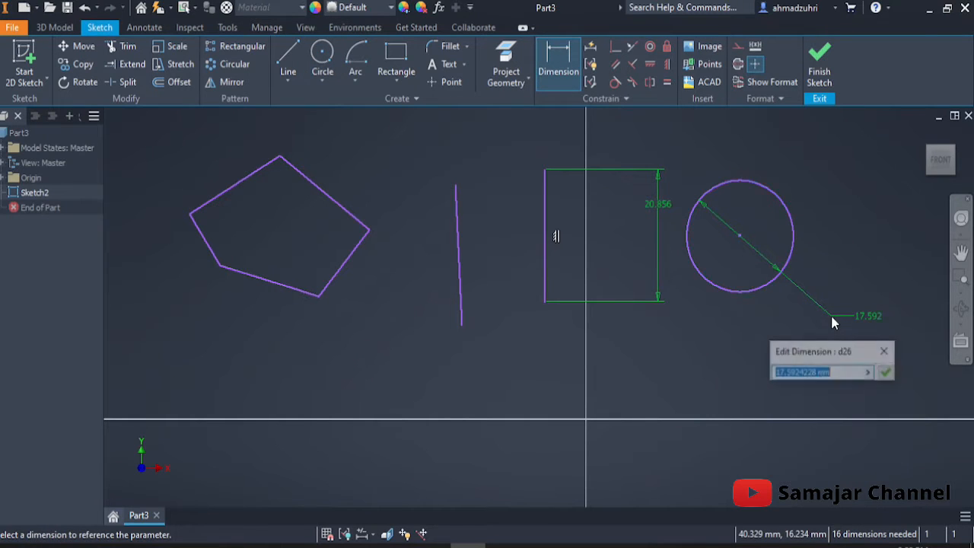
left_click(886, 372)
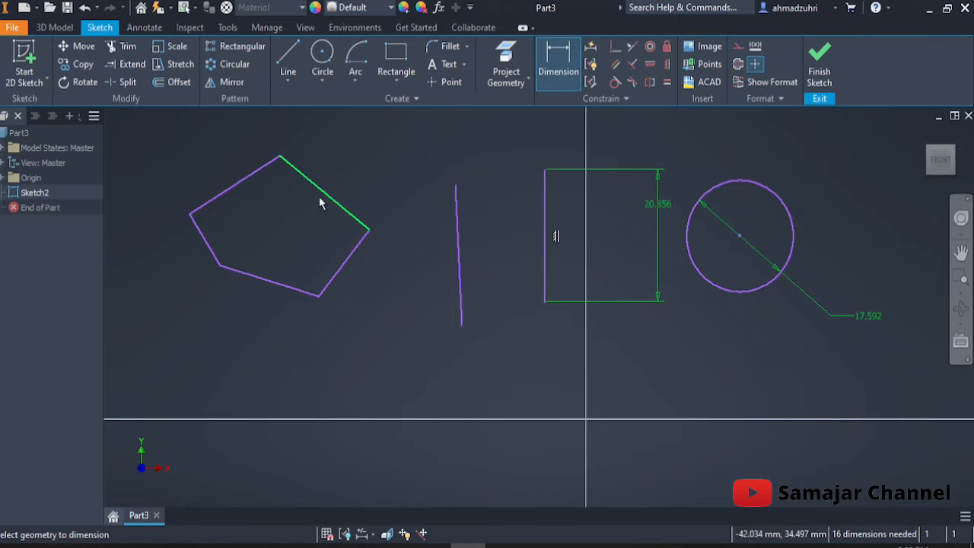
key("Escape")
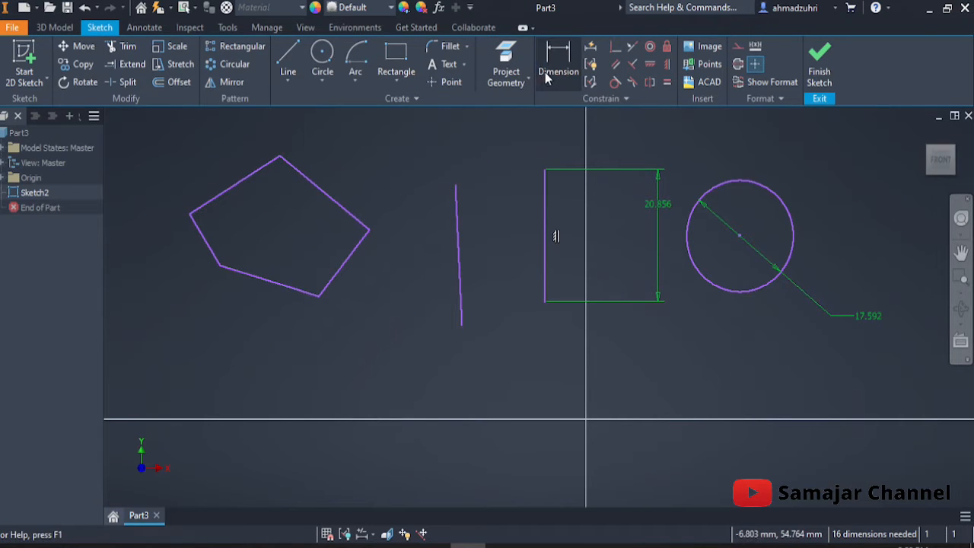
Add a driven angle dimension between the two perpendicular sides meeting at the polygon's right corner.
left_click(547, 72)
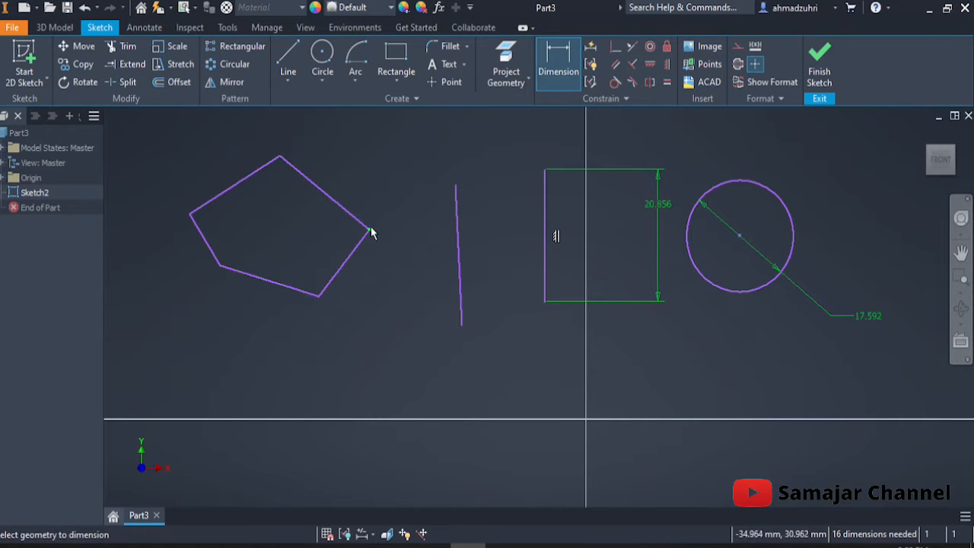
left_click(540, 76)
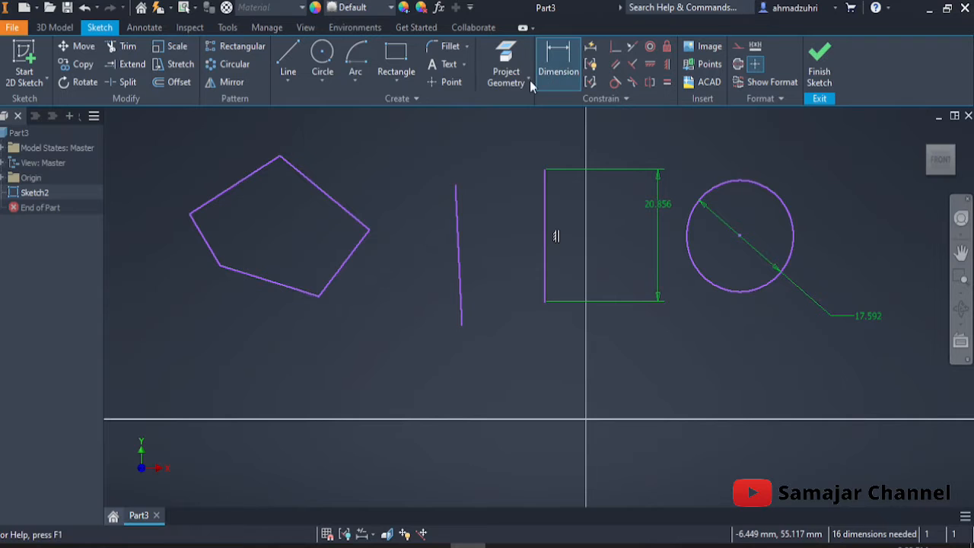
left_click(354, 257)
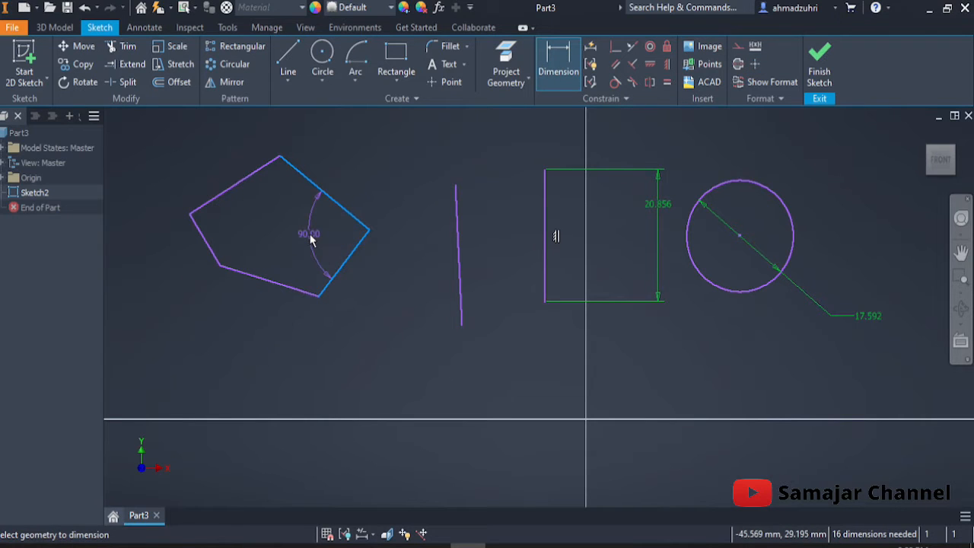
left_click(311, 237)
left_click(307, 137)
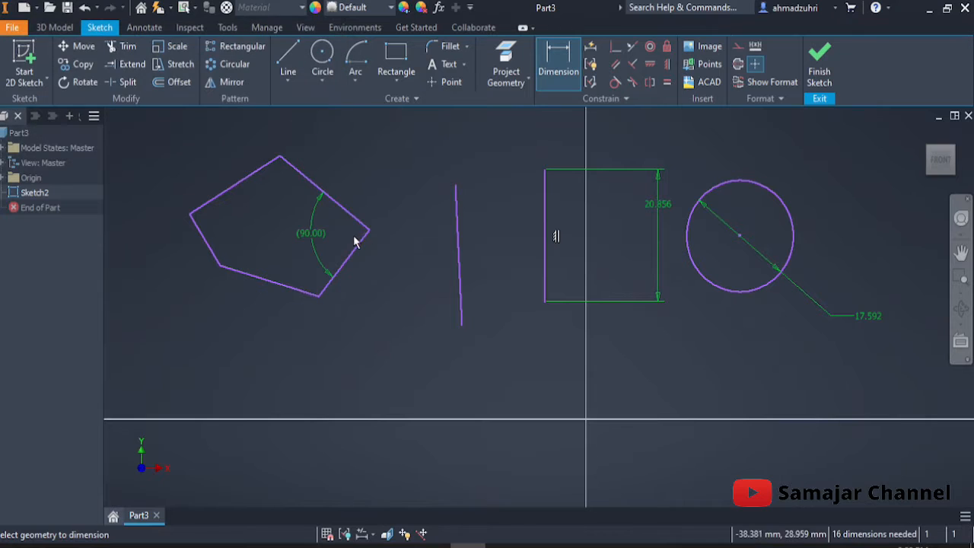
Dimension the angle between the two sides meeting at the polygon's lower-left corner, keeping its drawn value.
left_click(215, 255)
left_click(235, 272)
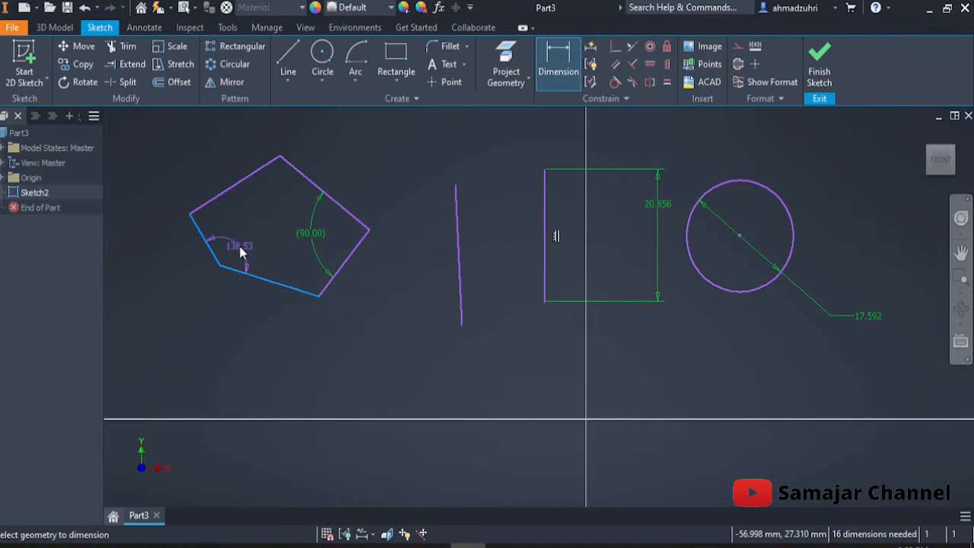
left_click(240, 252)
left_click(297, 302)
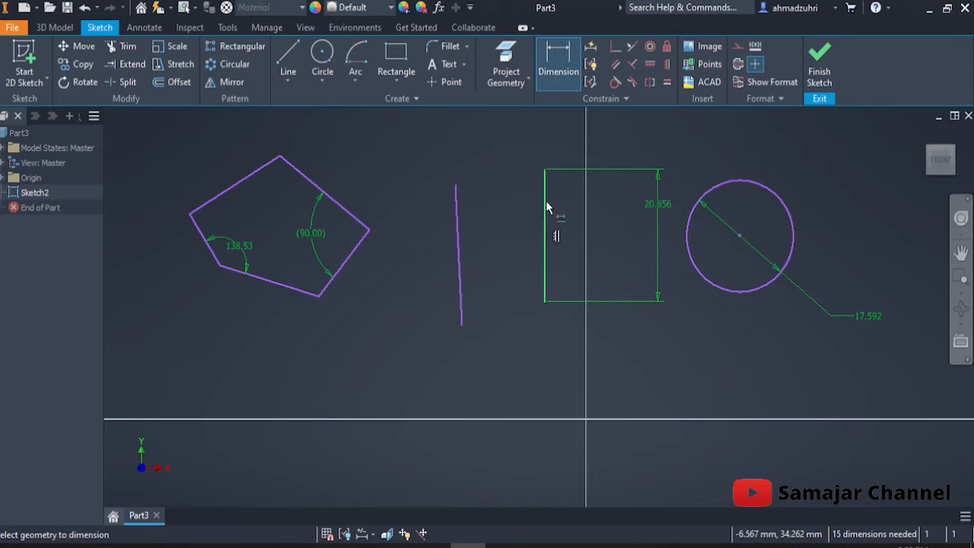
Set the dimensioned vertical line's length to 15 mm.
left_click(656, 214)
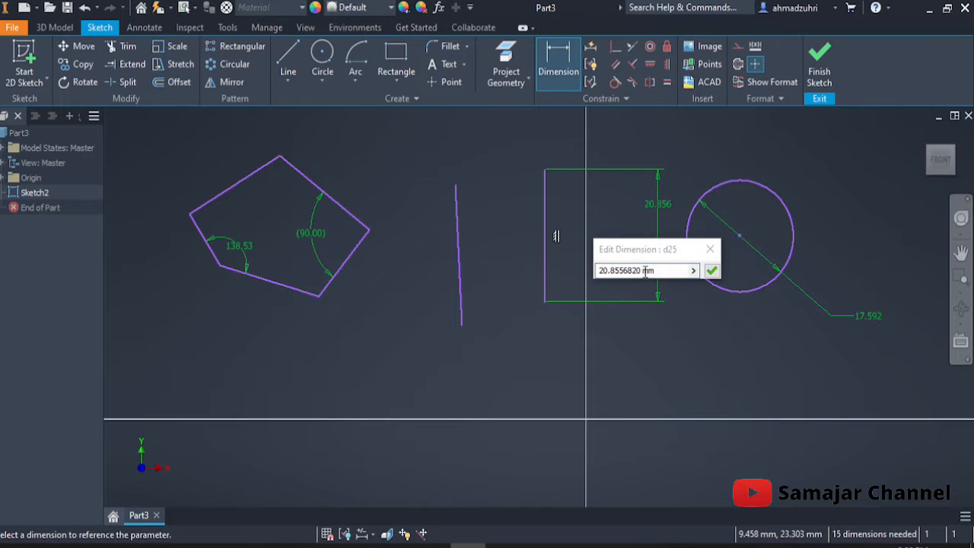
left_click_drag(656, 273, 459, 308)
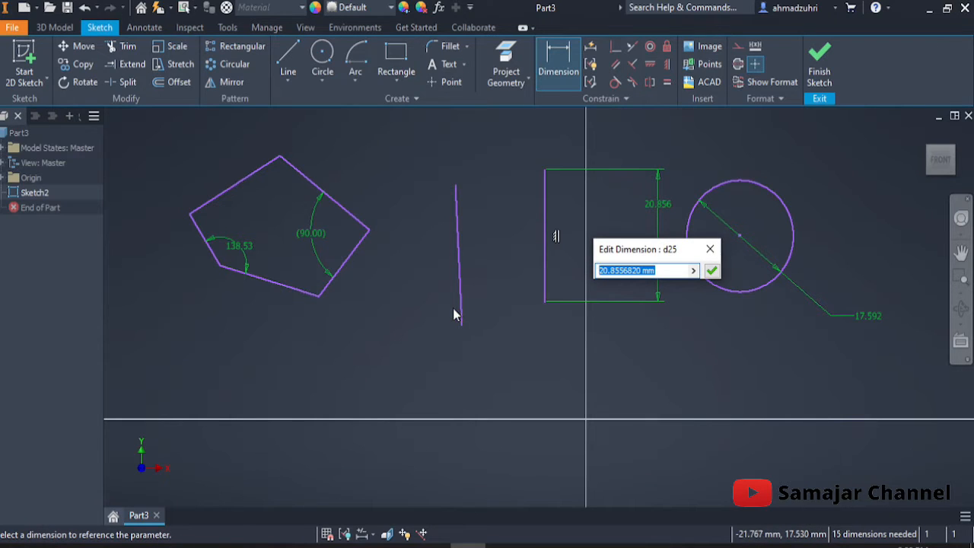
type("15")
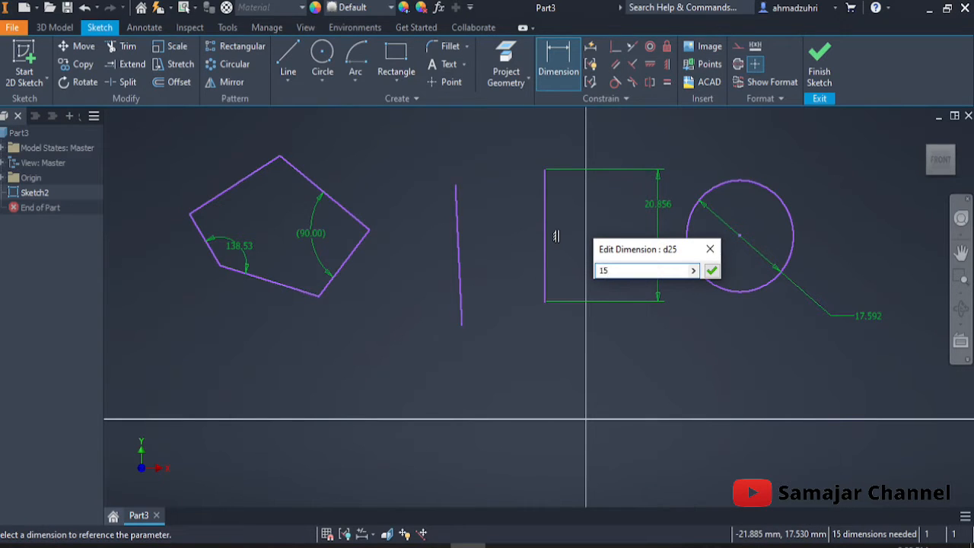
key("Return")
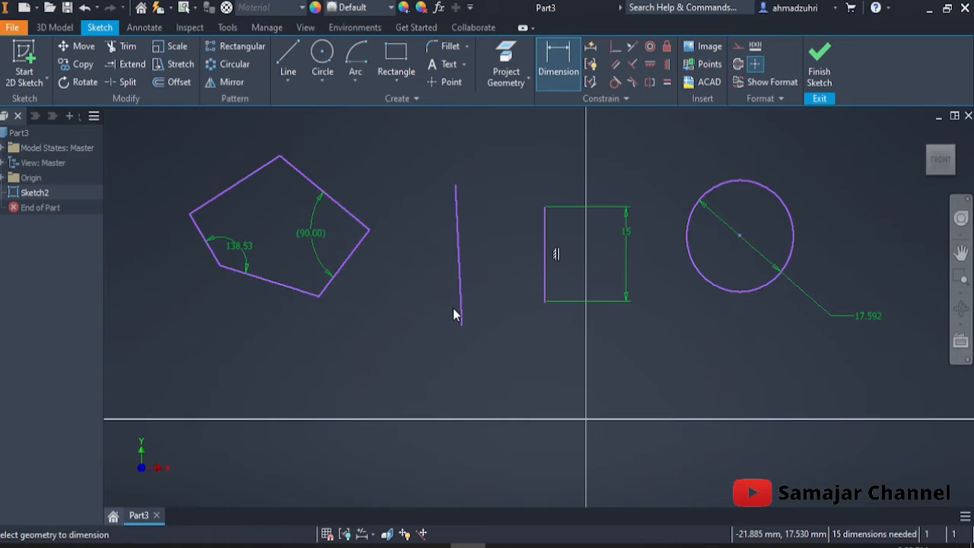
Set the dimensioned vertical line's length to 25 mm.
left_click(625, 264)
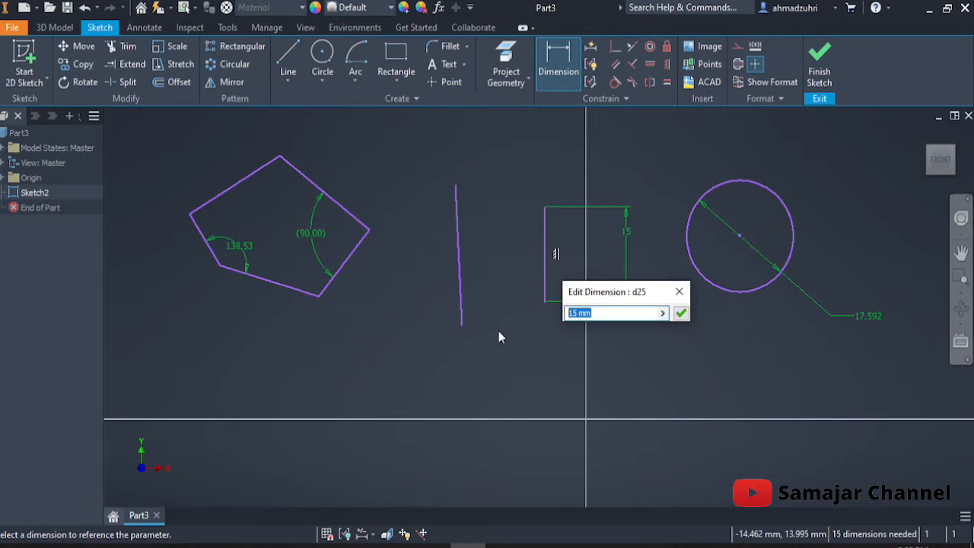
type("26")
key("BackSpace")
type("5")
key("Return")
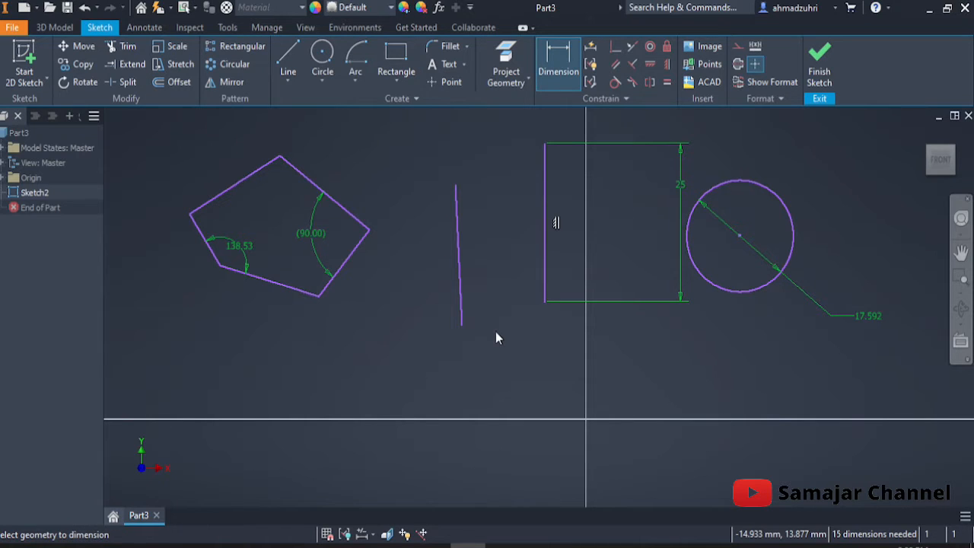
Set the circle's diameter to 14 mm.
left_click(856, 320)
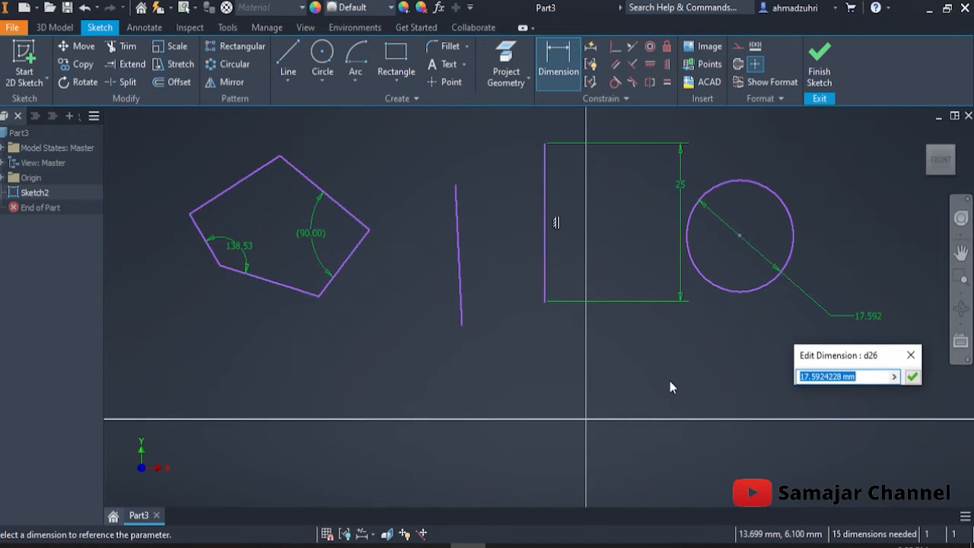
type("14")
left_click(913, 376)
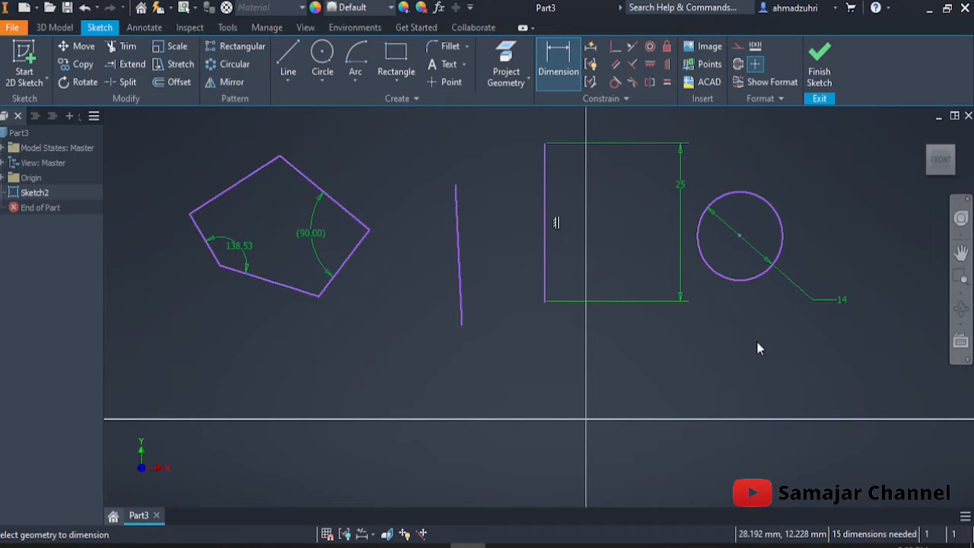
Sketch an open chain of four connected line segments below the existing shapes, crossing the vertical axis and ending with a horizontal segment.
left_click(287, 61)
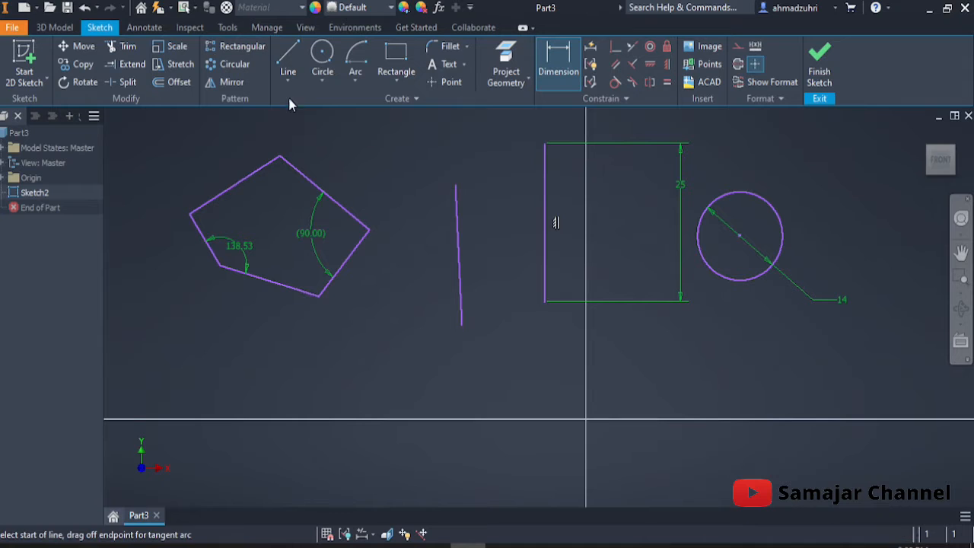
left_click(361, 358)
left_click(499, 416)
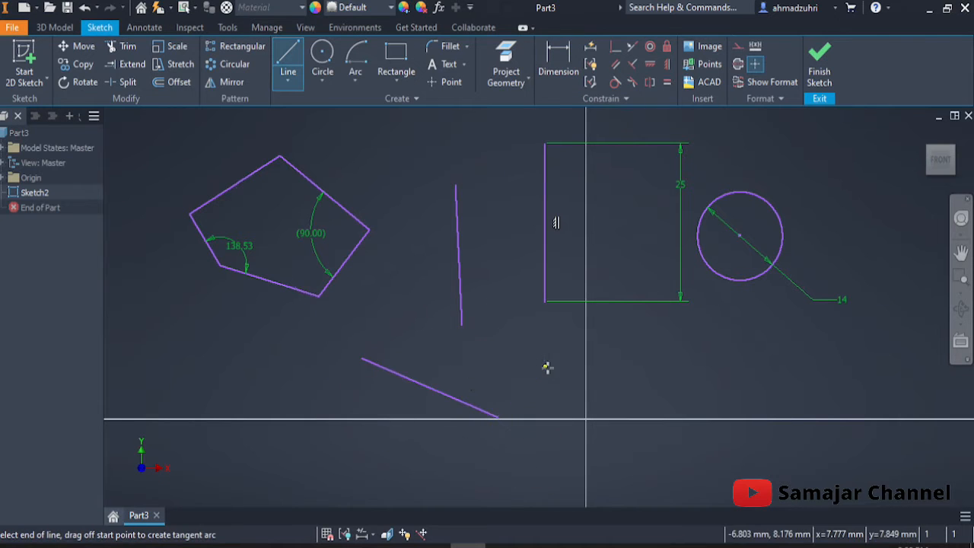
left_click(544, 368)
left_click(635, 373)
double_click(711, 372)
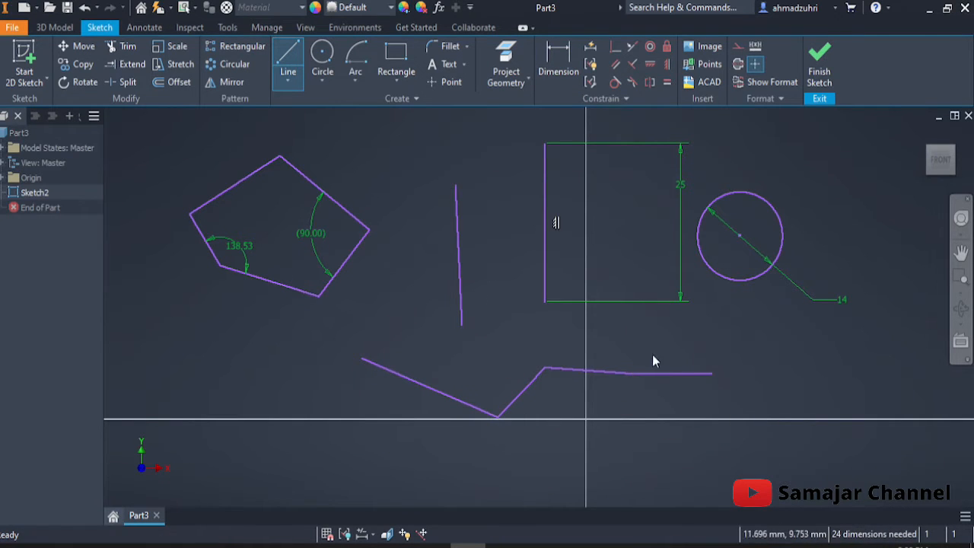
key("Escape")
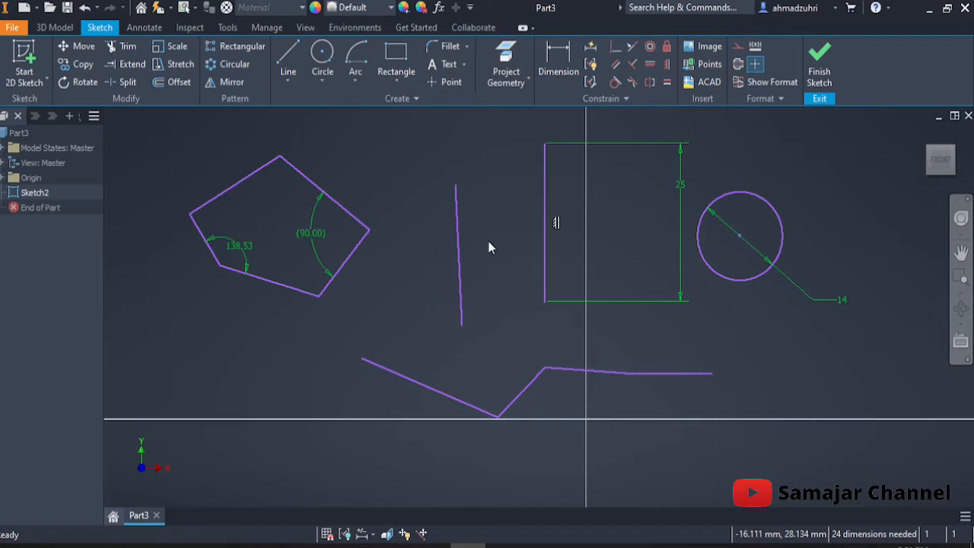
Apply Auto Dimension to the whole sketch with dimensions enabled and constraints disabled.
middle_click_drag(489, 244, 482, 282)
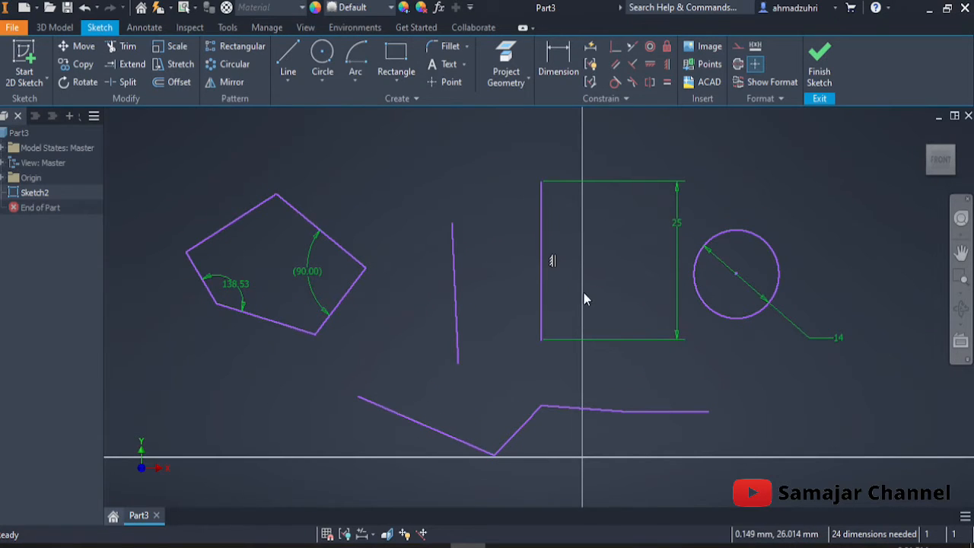
mouse_move(584, 299)
middle_mouse_down()
mouse_move(442, 294)
mouse_move(518, 269)
mouse_move(544, 277)
middle_mouse_up()
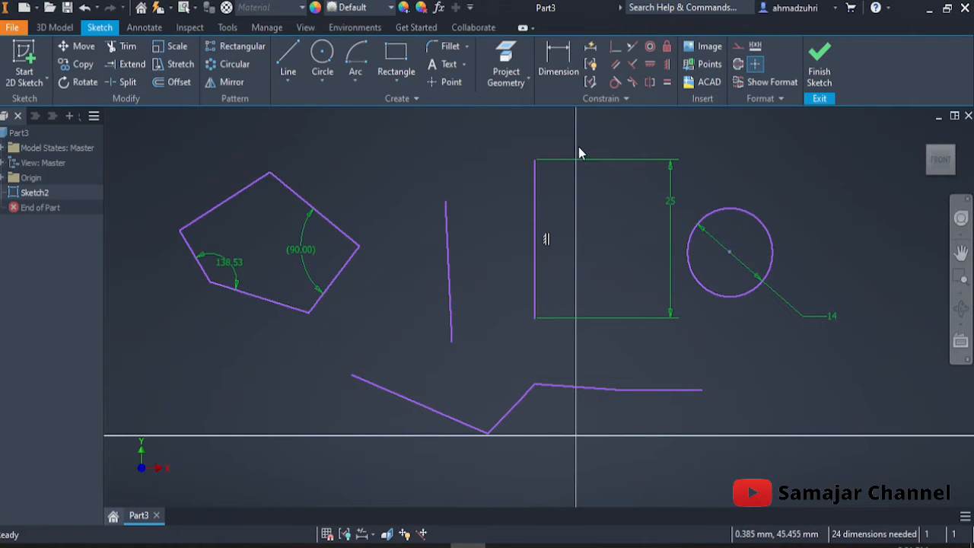
left_click(589, 50)
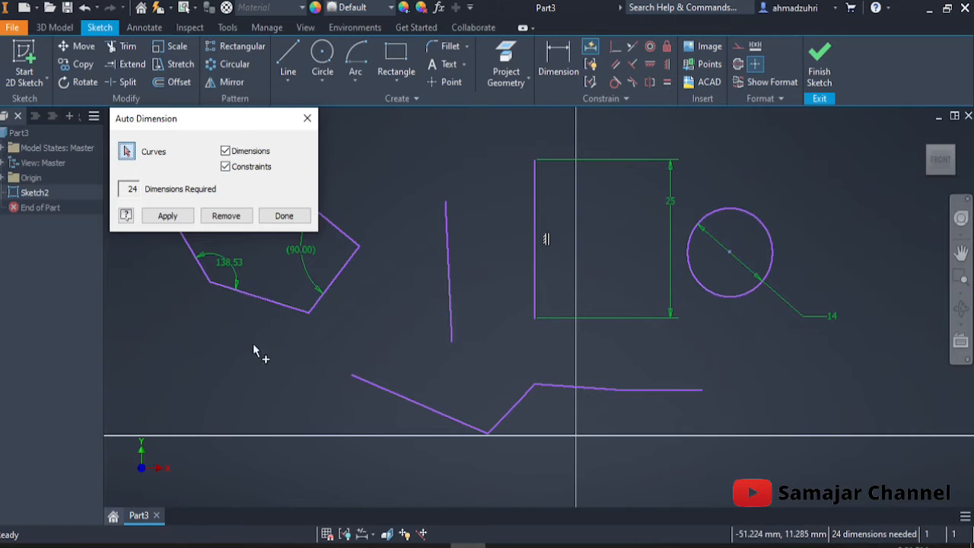
left_click(225, 166)
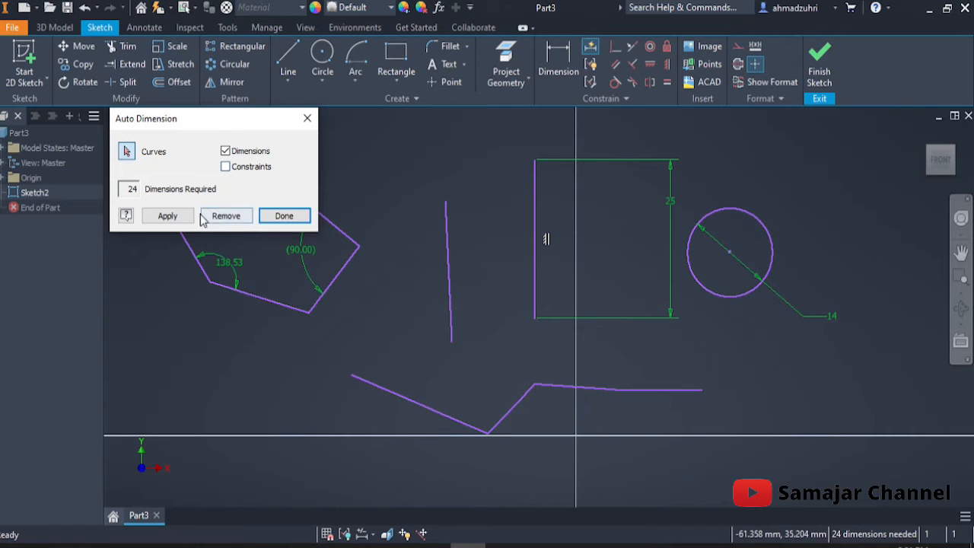
left_click(168, 215)
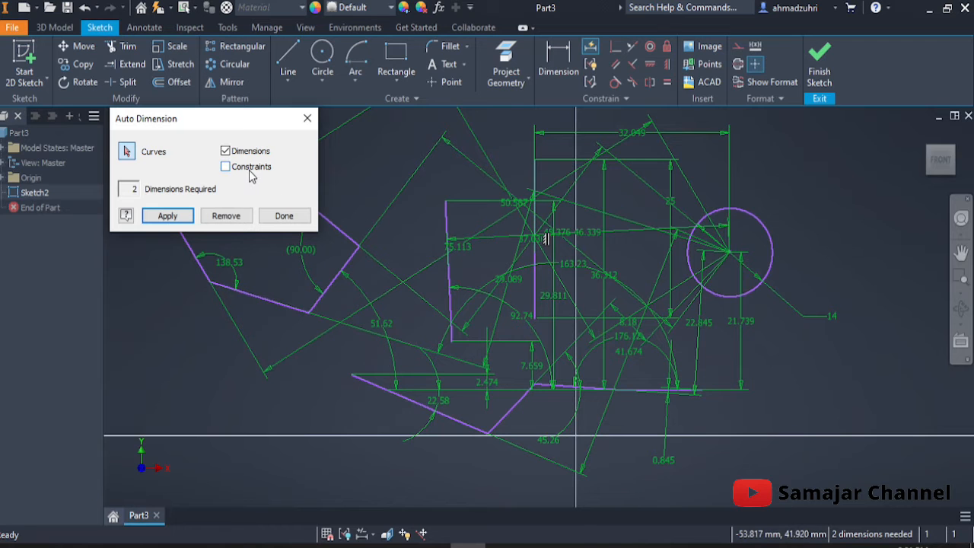
Reapply Auto Dimension with both dimensions and constraints enabled, and finish the command.
left_click(225, 166)
left_click(168, 217)
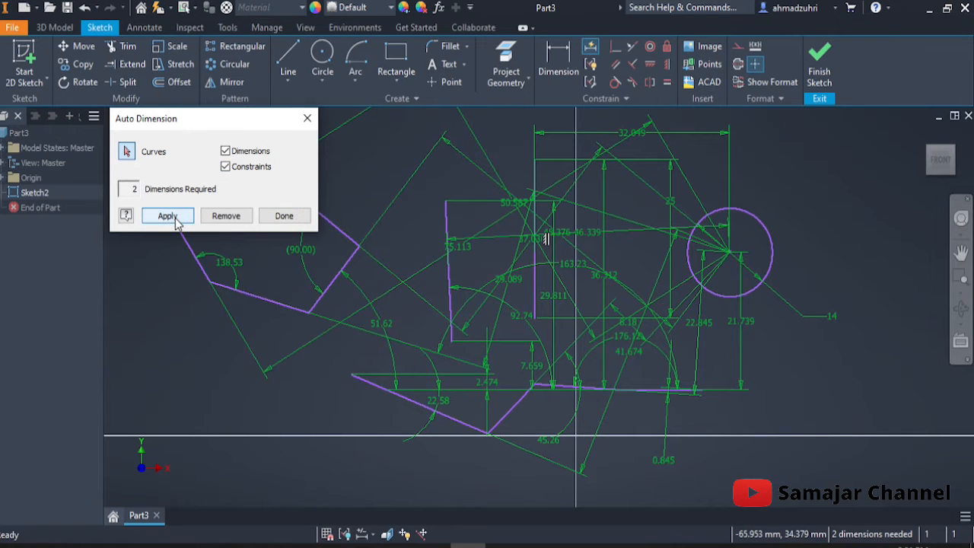
scroll(613, 357, "down", 5)
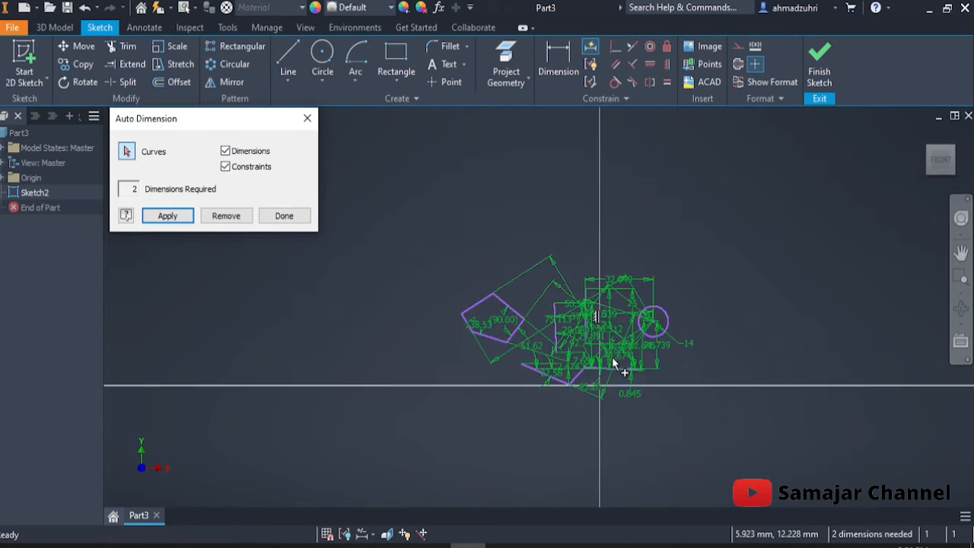
scroll(613, 358, "up", 3)
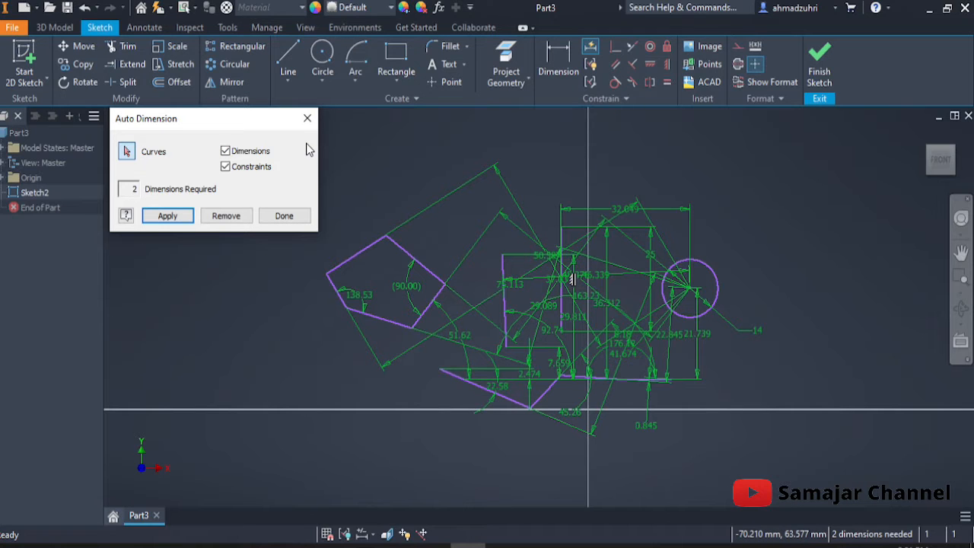
left_click(307, 118)
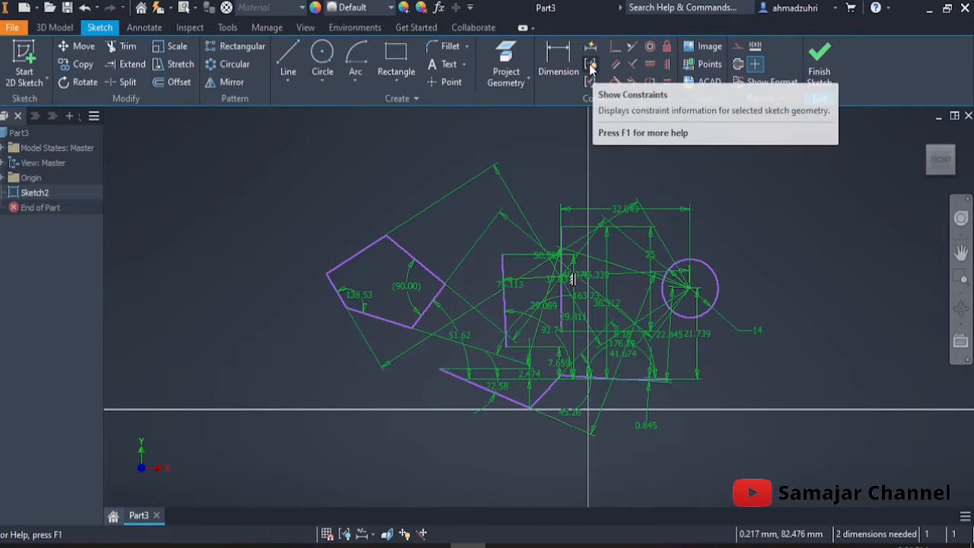
Delete all geometry and dimensions from the sketch.
mouse_move(282, 145)
left_mouse_down()
mouse_move(791, 360)
mouse_move(776, 487)
mouse_move(798, 487)
left_mouse_up()
key("Delete")
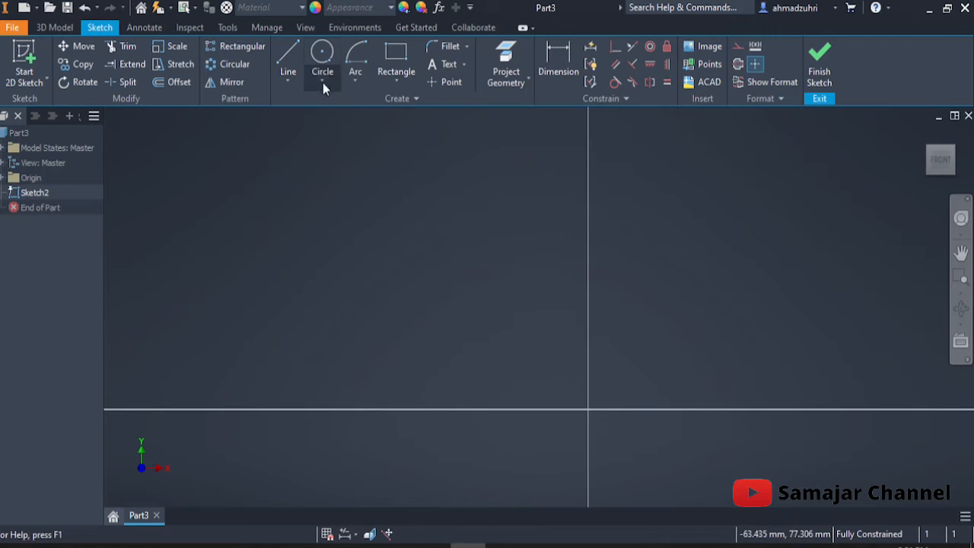
Sketch an open chain of six lines, starting with a vertical segment about 23 mm long and a perpendicular horizontal one about 27 mm long.
left_click(289, 49)
left_click(375, 258)
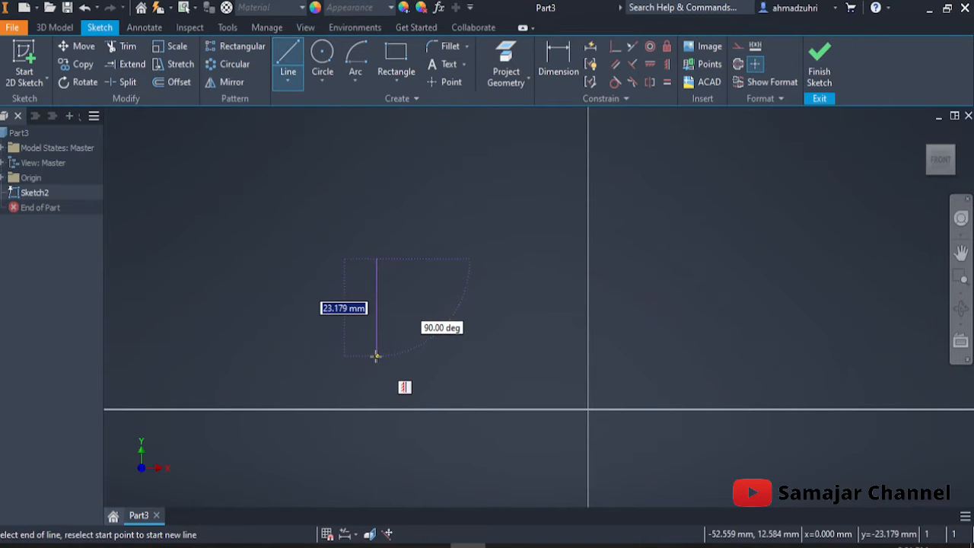
left_click(376, 355)
left_click(486, 355)
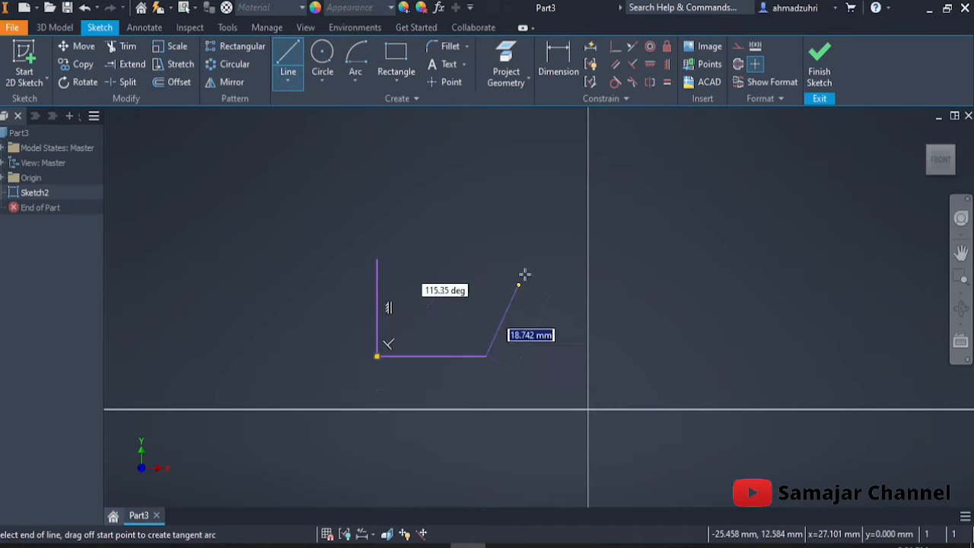
left_click(528, 269)
left_click(452, 253)
left_click(457, 222)
key("Escape")
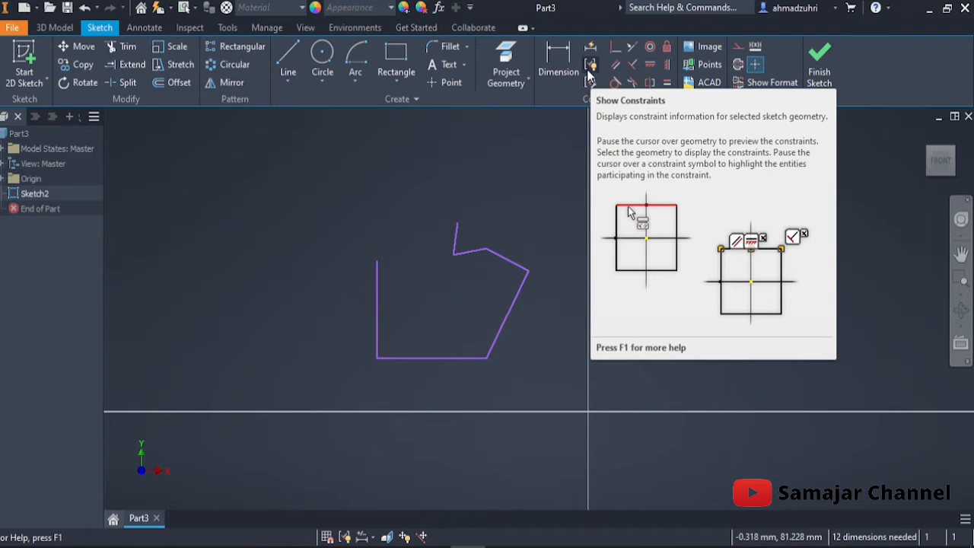
Show the constraints on the horizontal bottom line of the open chain.
left_click(587, 69)
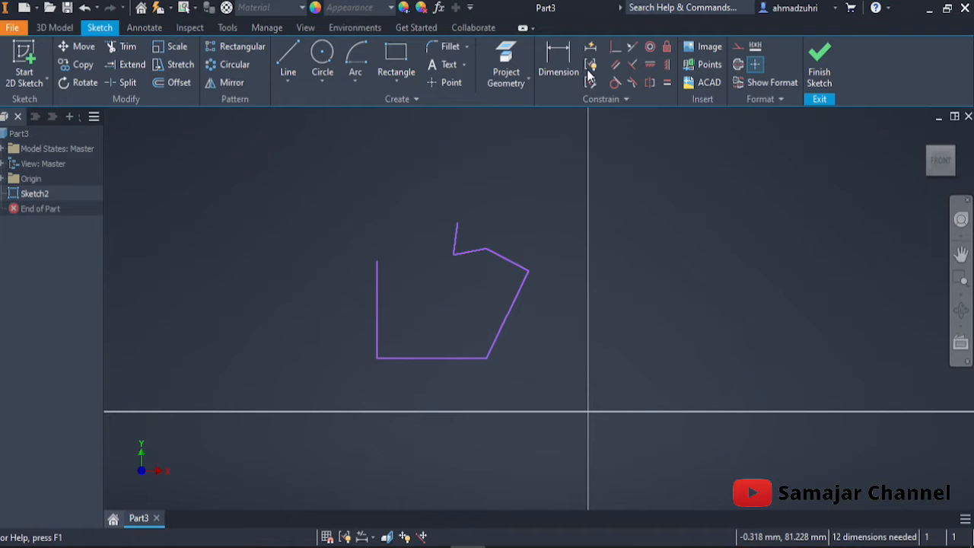
left_click(412, 358)
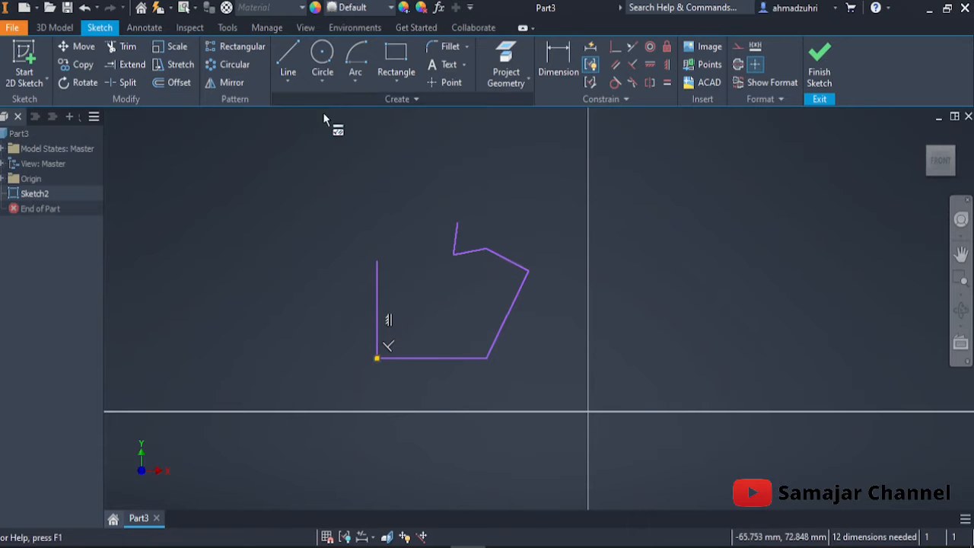
Sketch a single vertical line on the far side of the vertical axis from the open chain.
left_click(279, 68)
left_click(713, 159)
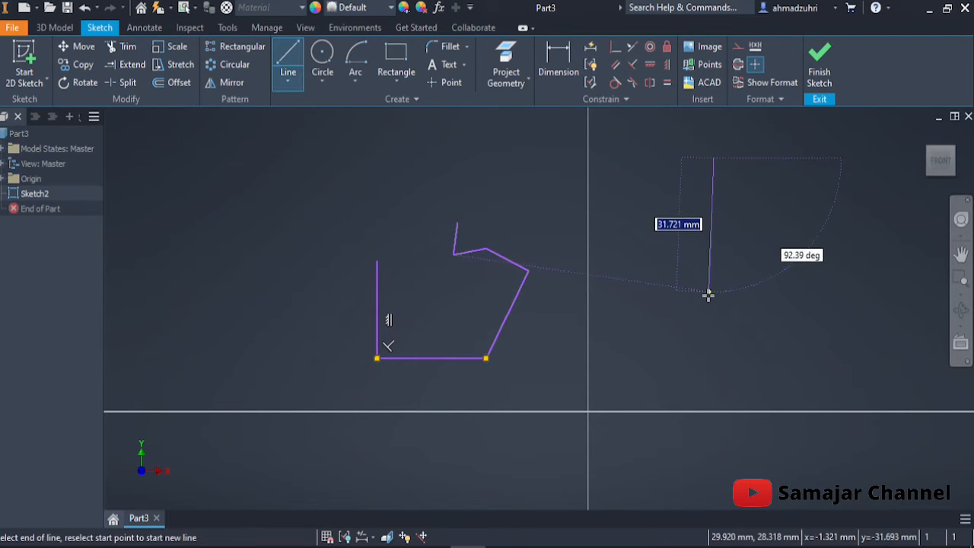
left_click(713, 298)
key("Escape")
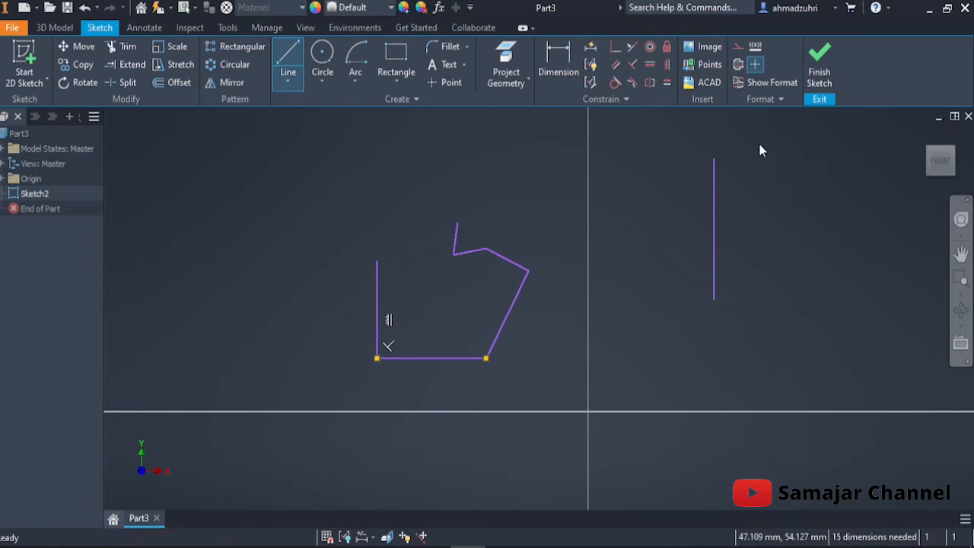
Sketch a second vertical line of nearly the same length just beyond the first one.
left_click(295, 69)
left_click(295, 69)
left_click(748, 163)
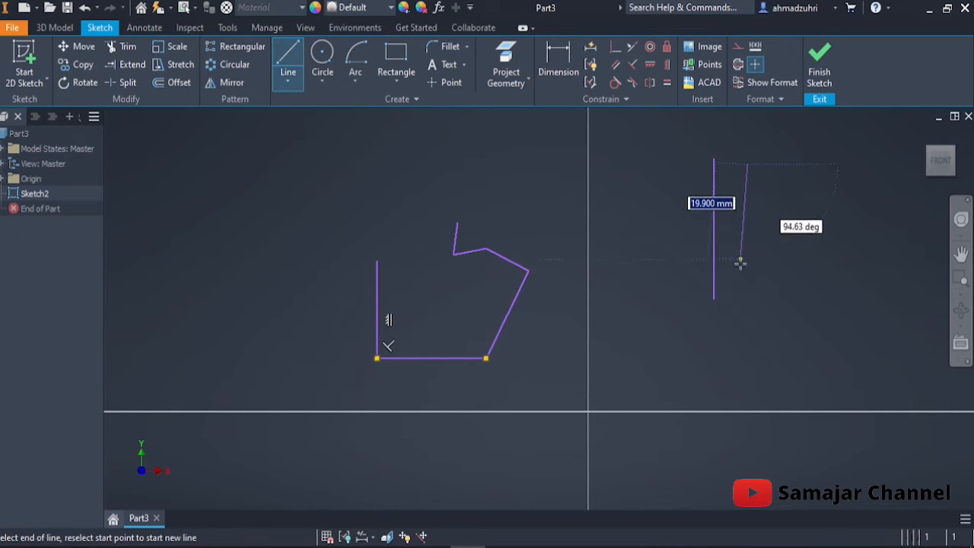
left_click(747, 297)
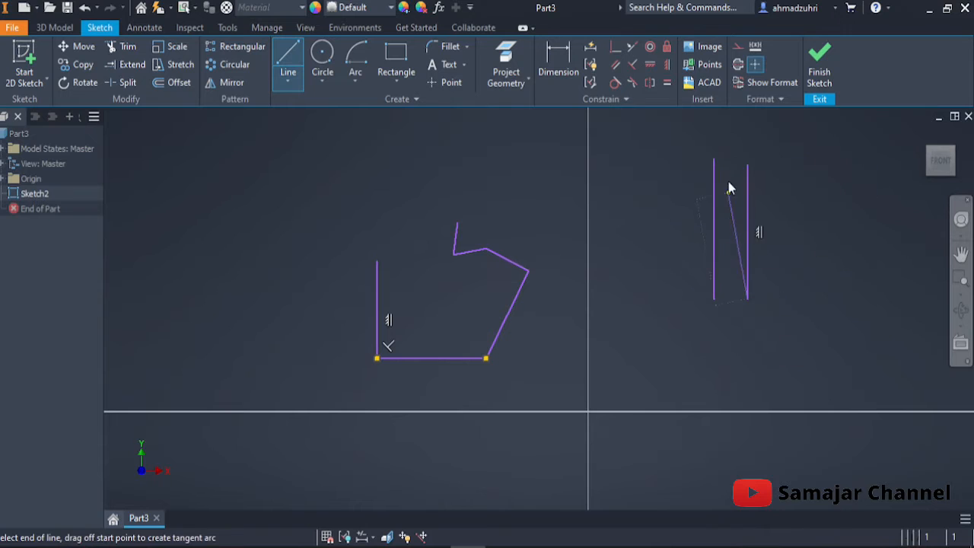
key("Escape")
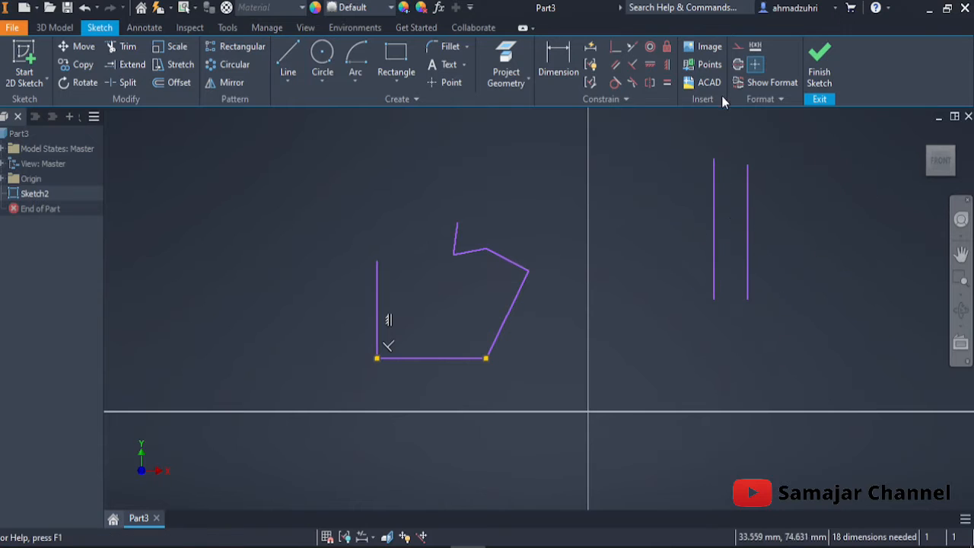
Show the constraints on both separate vertical lines.
left_click(589, 64)
left_click(715, 232)
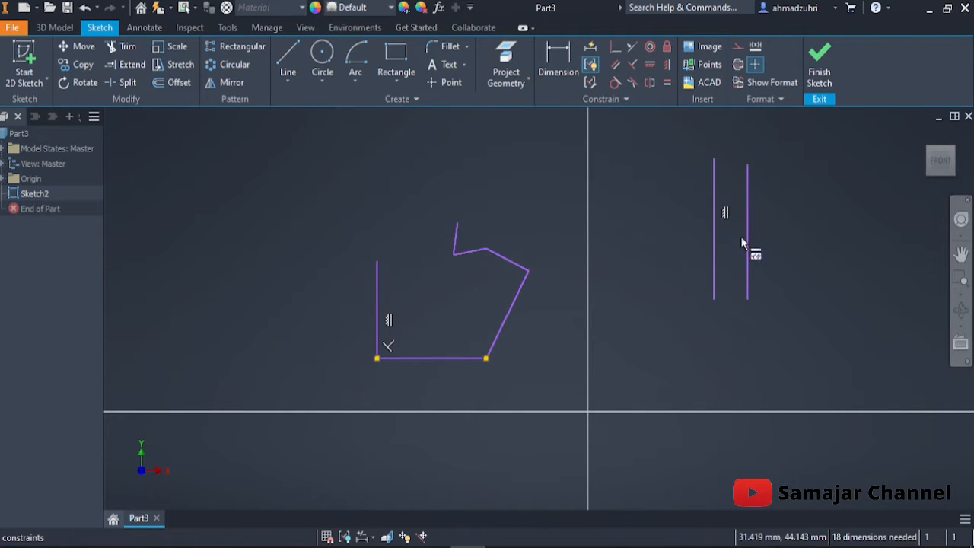
left_click(289, 74)
left_click(418, 323)
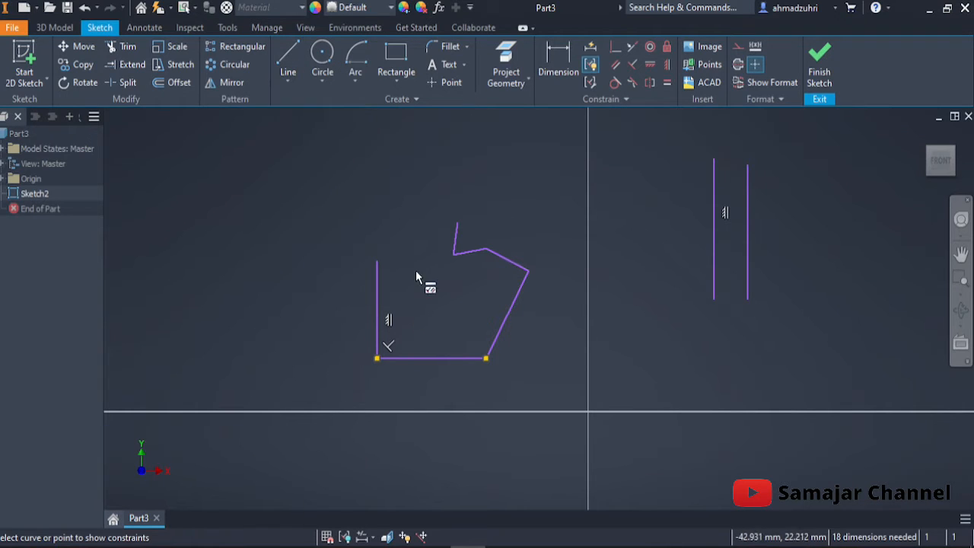
left_click(748, 209)
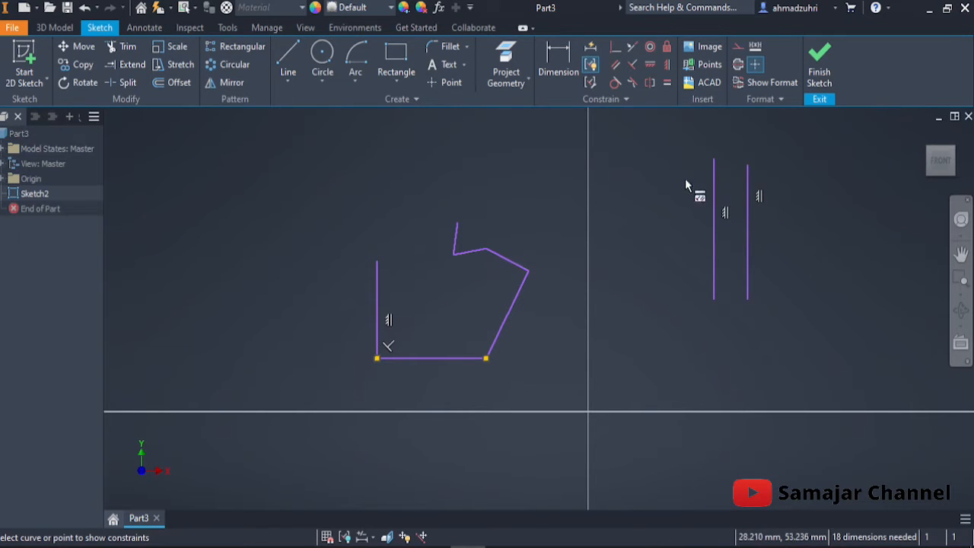
Sketch a horizontal line about 21 mm long from the lower end of the first separate vertical line past the second one.
left_click(287, 61)
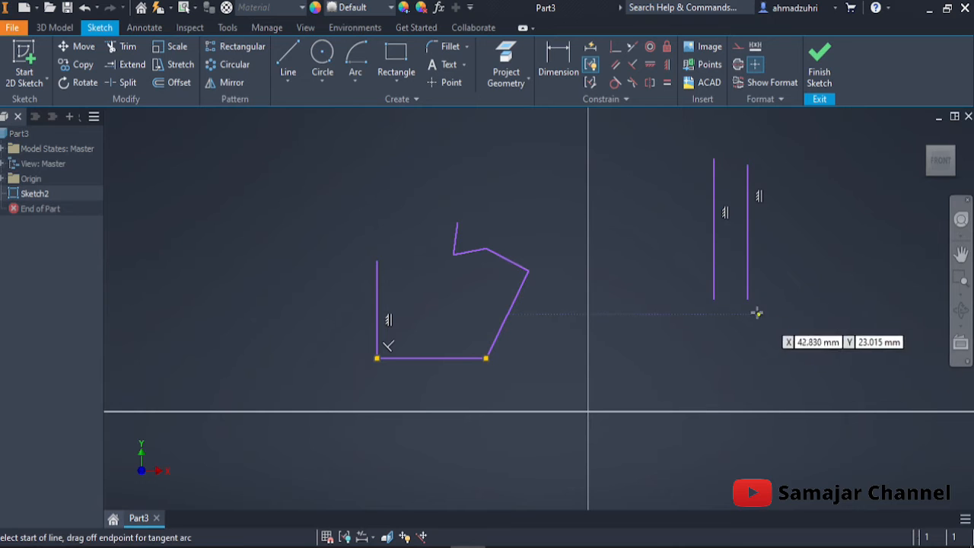
left_click(713, 298)
left_click(798, 298)
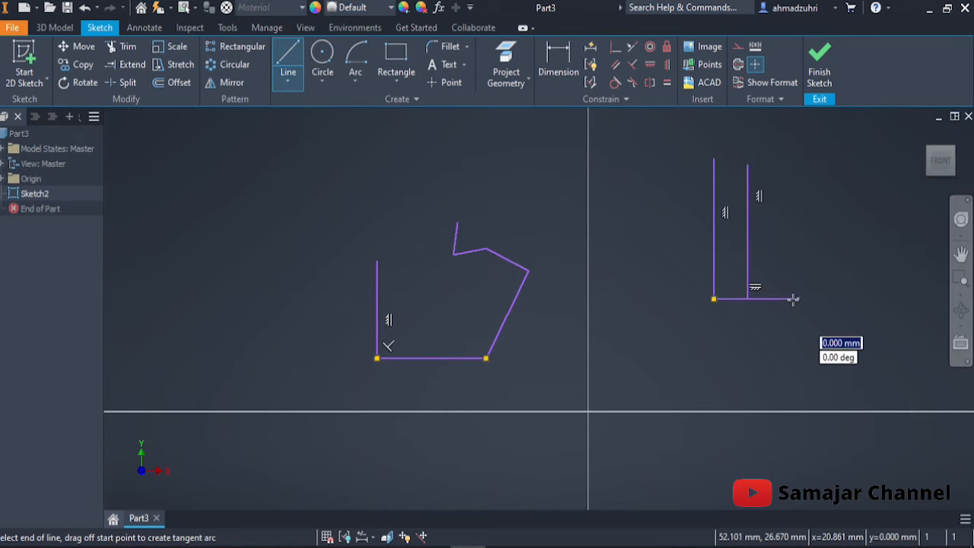
key("Escape")
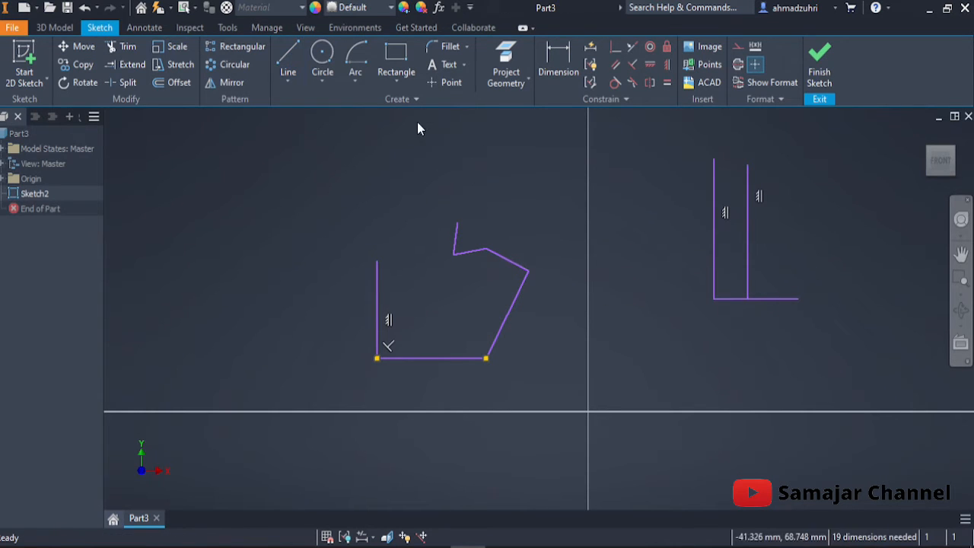
Show the constraints on the horizontal line at the foot of the two separate vertical lines.
left_click(591, 64)
left_click(713, 192)
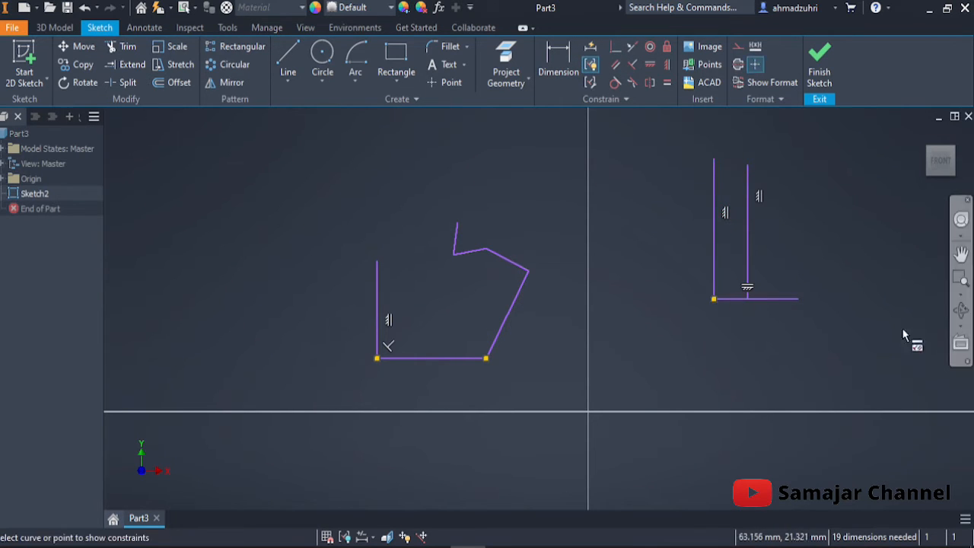
left_click(739, 298)
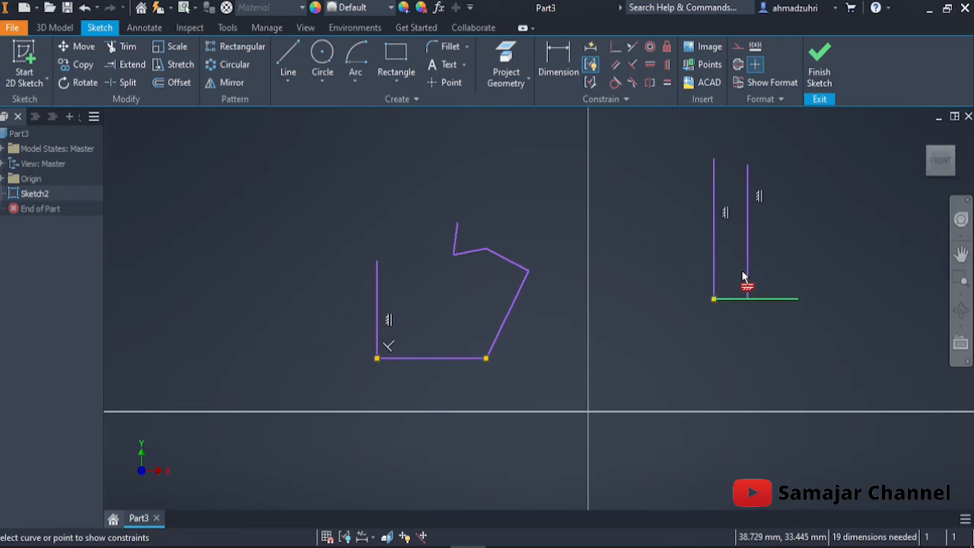
left_click(288, 61)
left_click(589, 267)
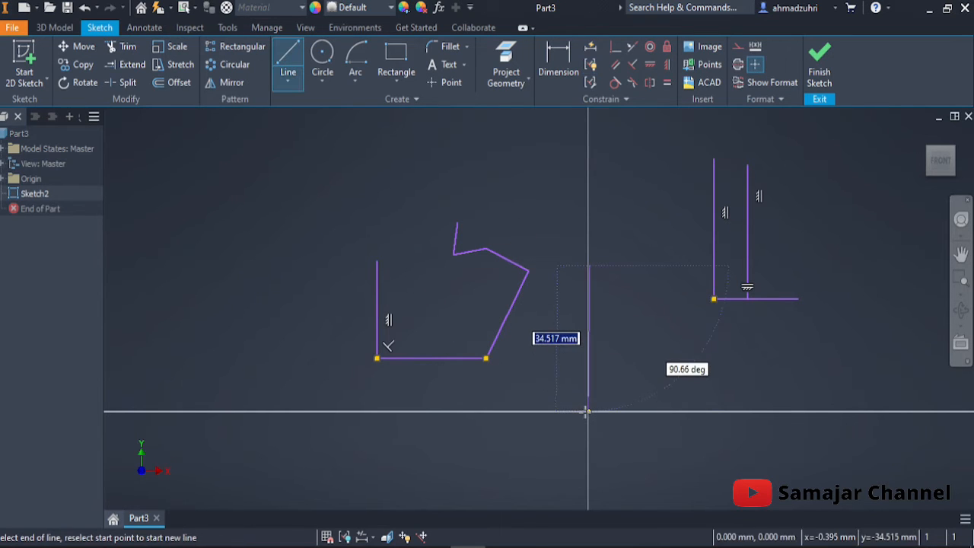
left_click(590, 410)
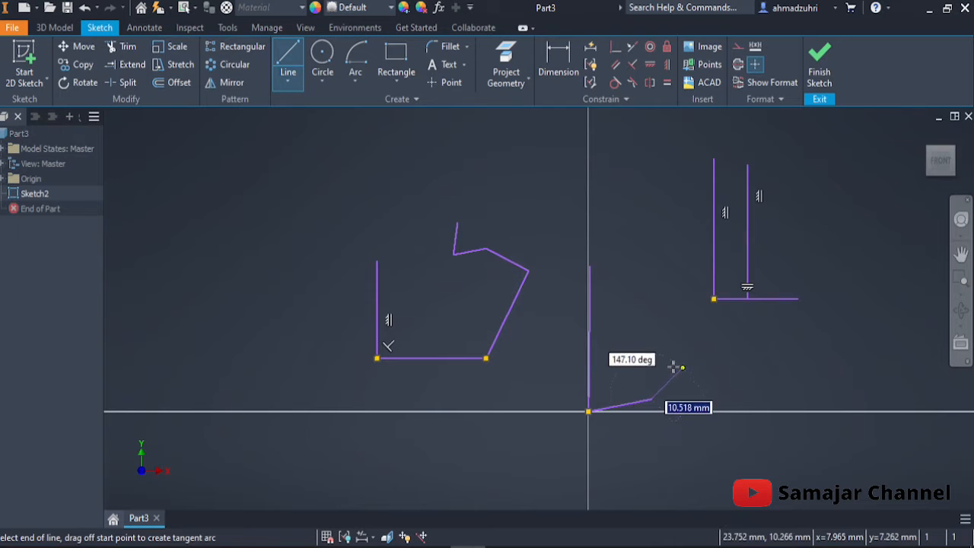
key("Escape")
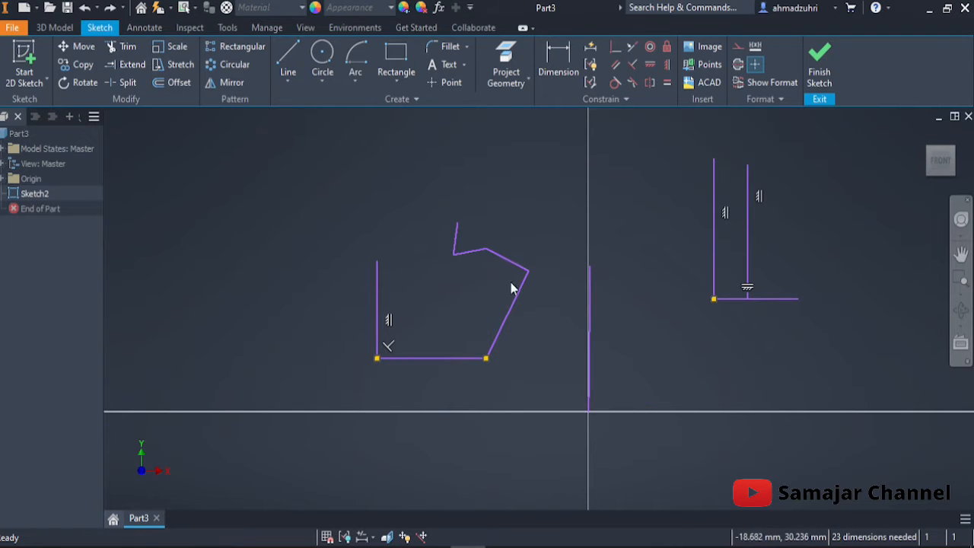
Sketch an L-shaped chain of a vertical and a horizontal line beside the open chain and show the constraints at its corner.
left_click(287, 61)
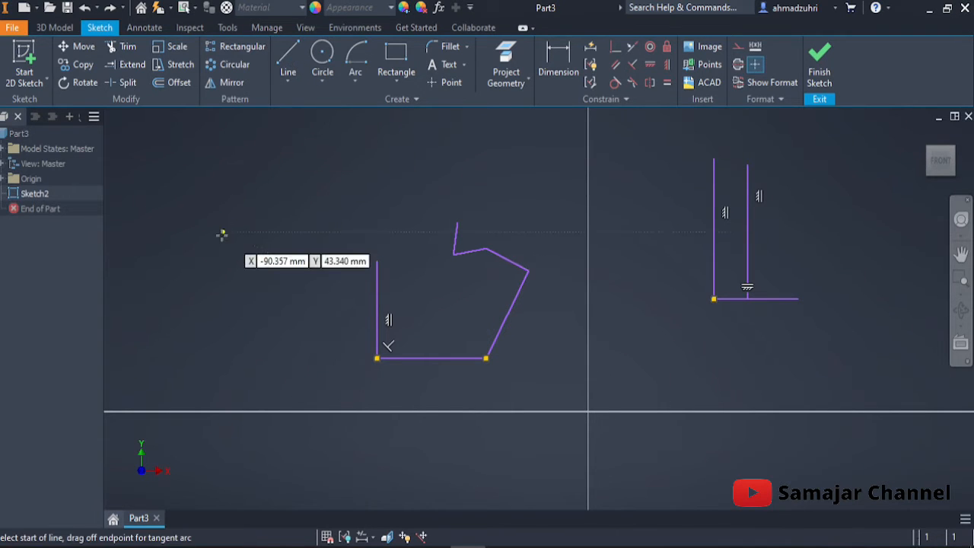
left_click(220, 239)
left_click(220, 326)
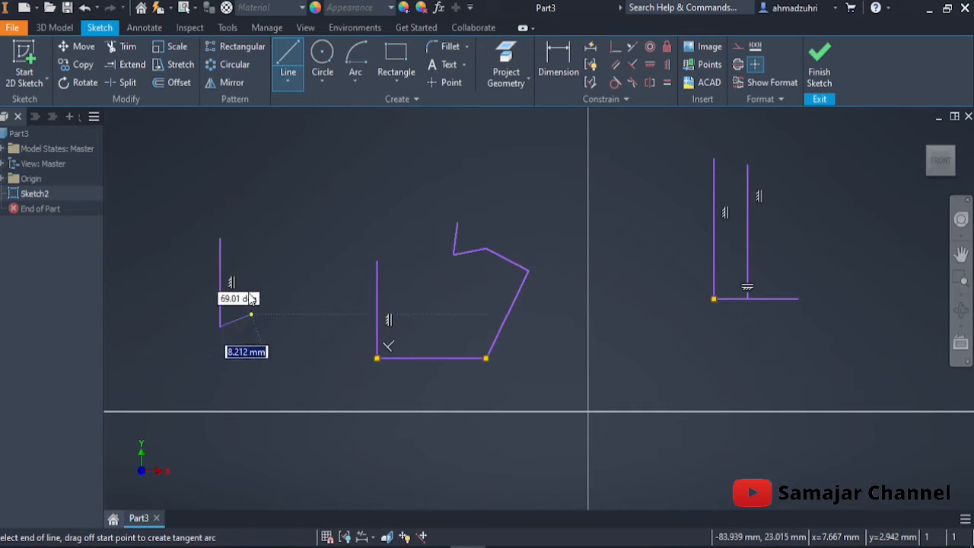
left_click(311, 325)
key("Escape")
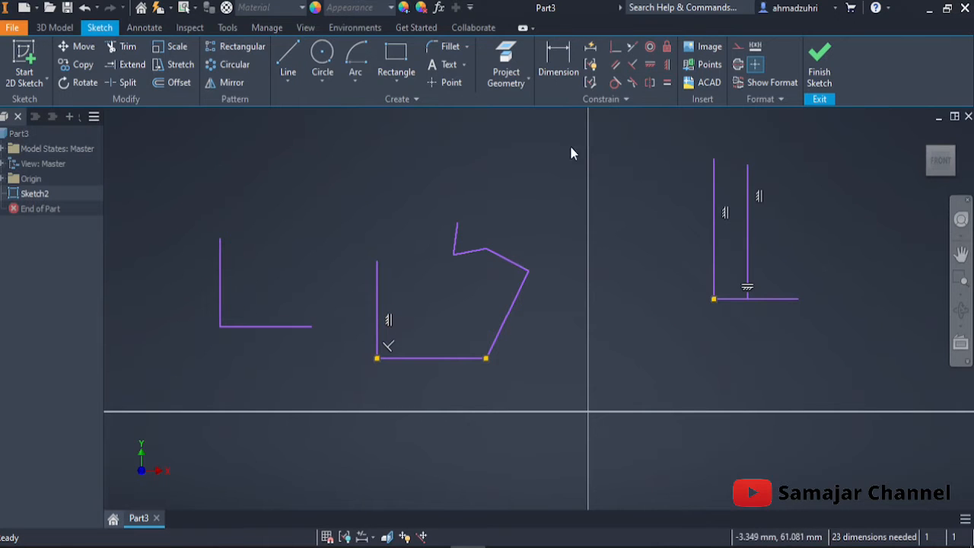
left_click(590, 64)
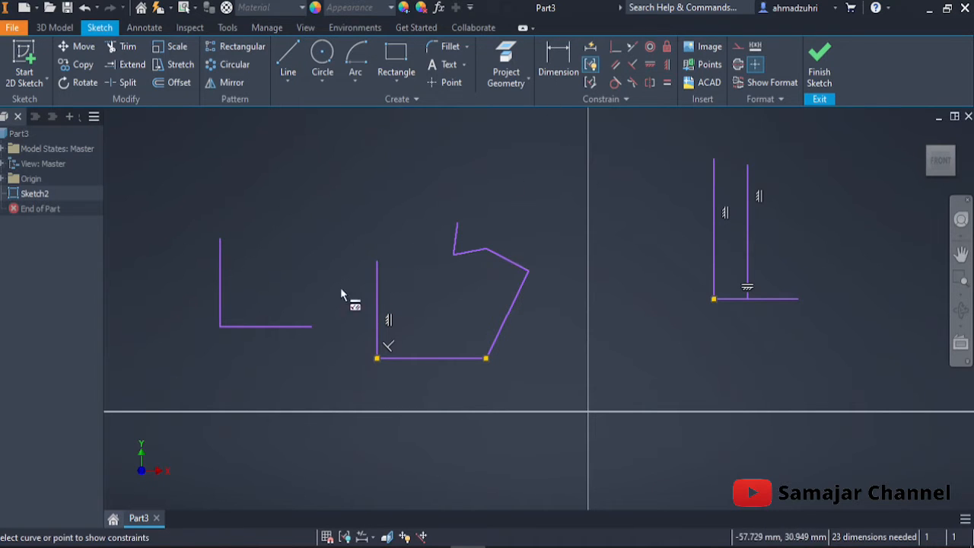
left_click(220, 324)
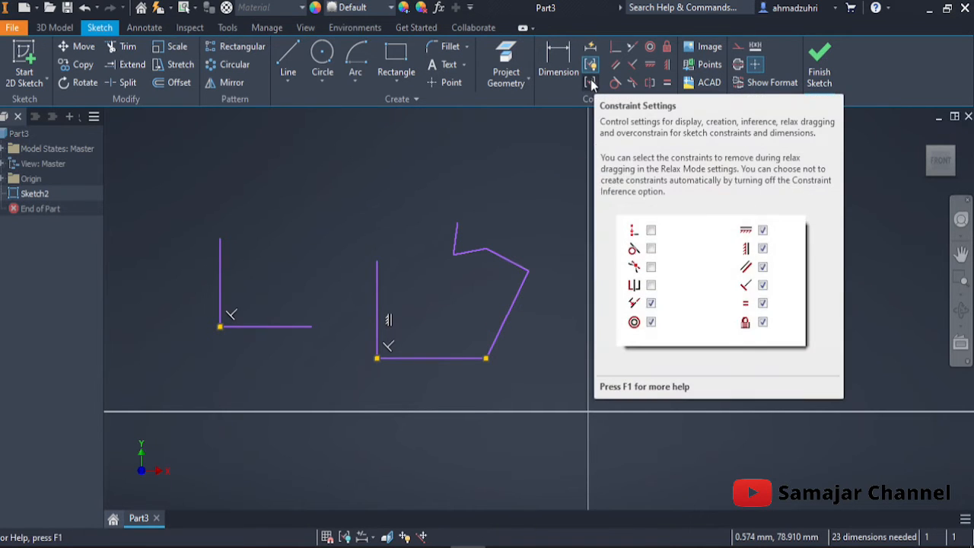
Review the Inference and Relax Mode options in the constraint settings and close them without changes.
left_click(591, 82)
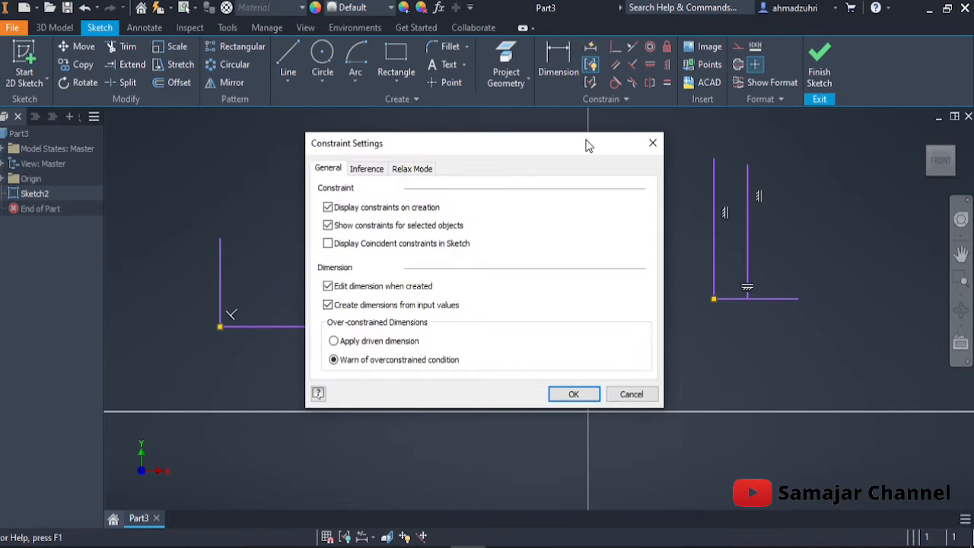
left_click(368, 172)
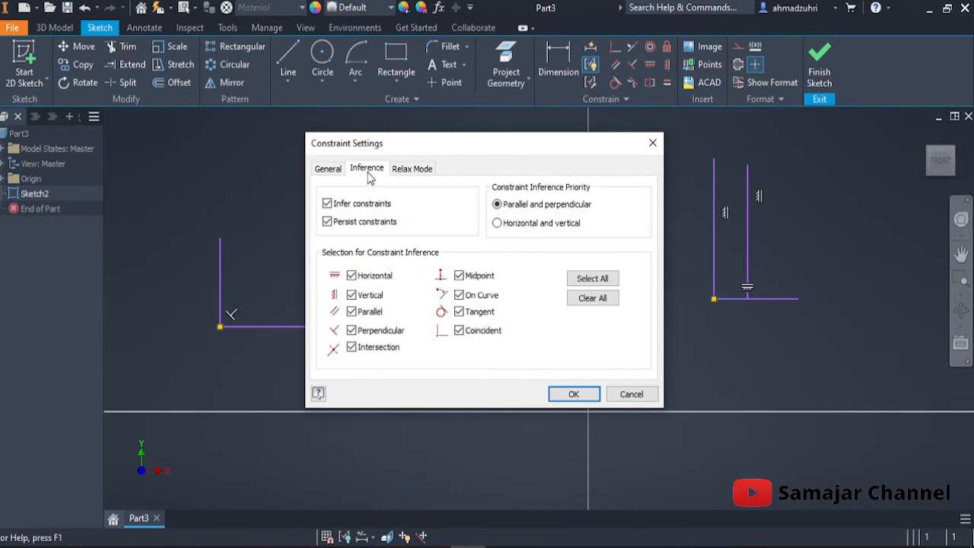
left_click(399, 171)
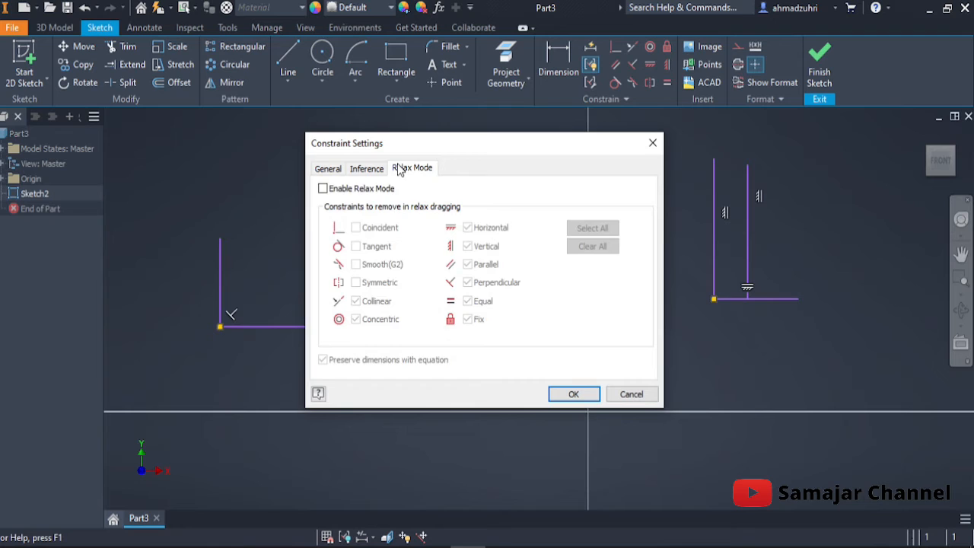
left_click(367, 174)
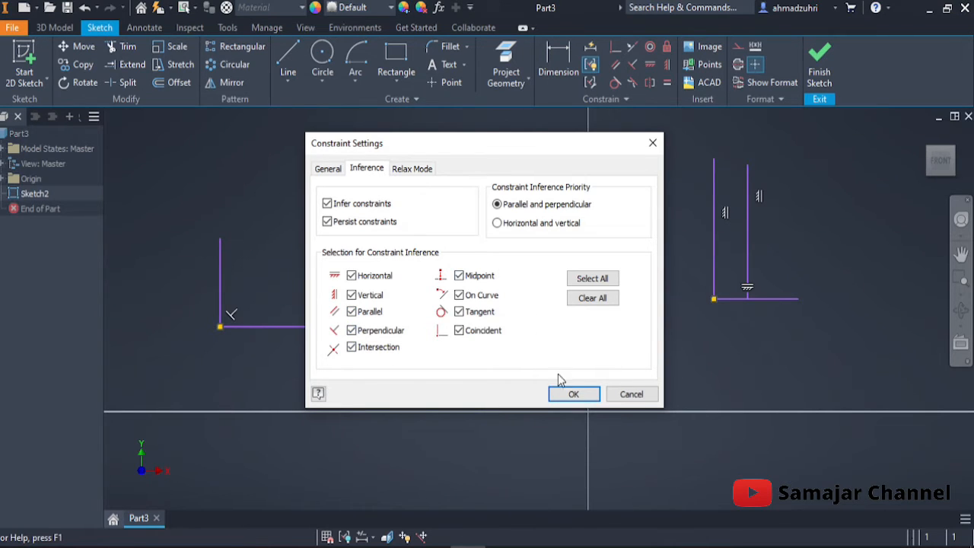
left_click(625, 393)
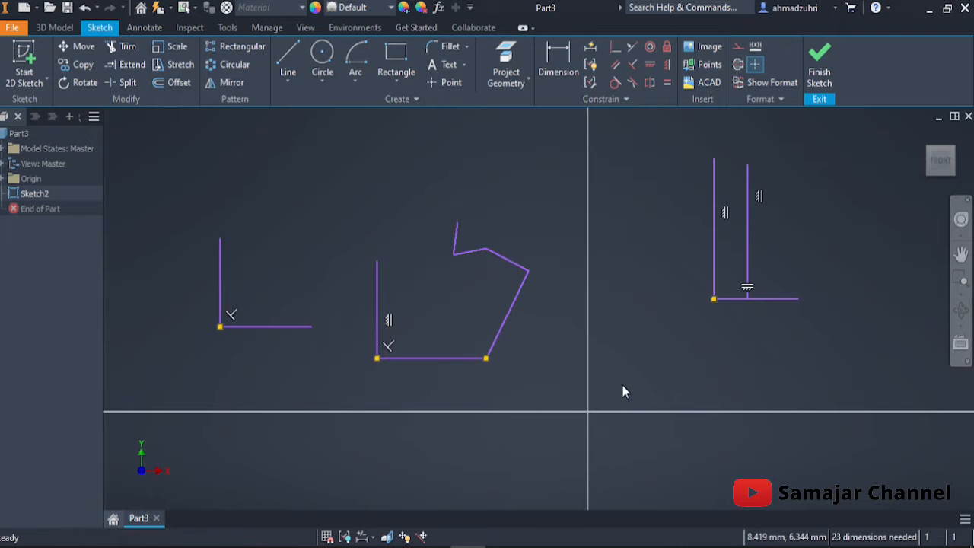
Delete all the lines in the sketch.
middle_click_drag(622, 388, 682, 402)
mouse_move(245, 125)
left_mouse_down()
mouse_move(887, 396)
mouse_move(911, 412)
mouse_move(913, 483)
left_mouse_up()
key("Delete")
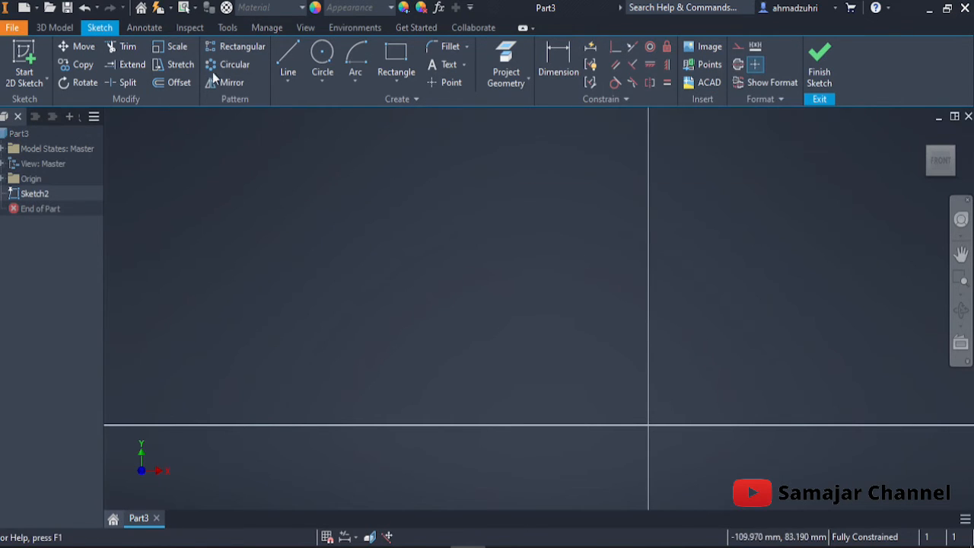
Sketch an open chain of a long downward-sloping line and a short line rising from its lower end.
left_click(288, 55)
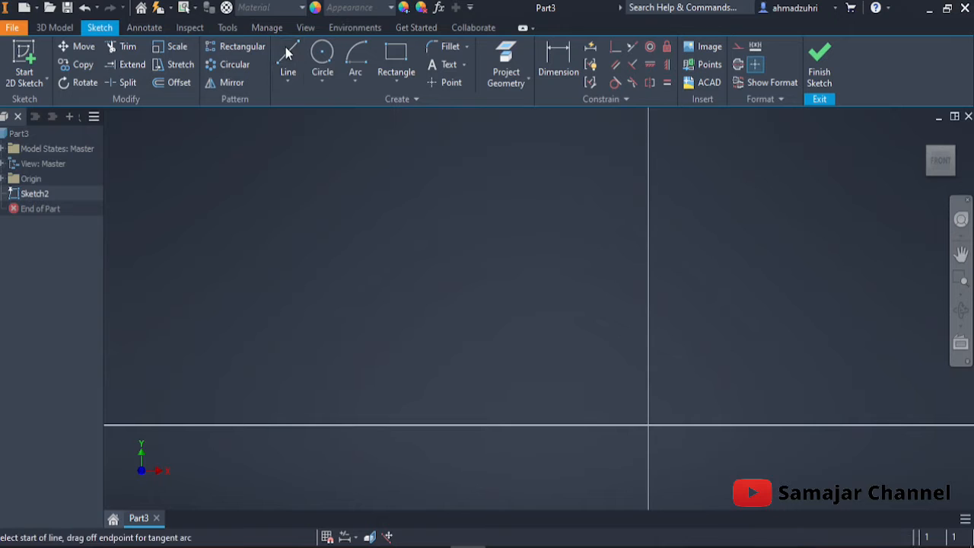
left_click(228, 233)
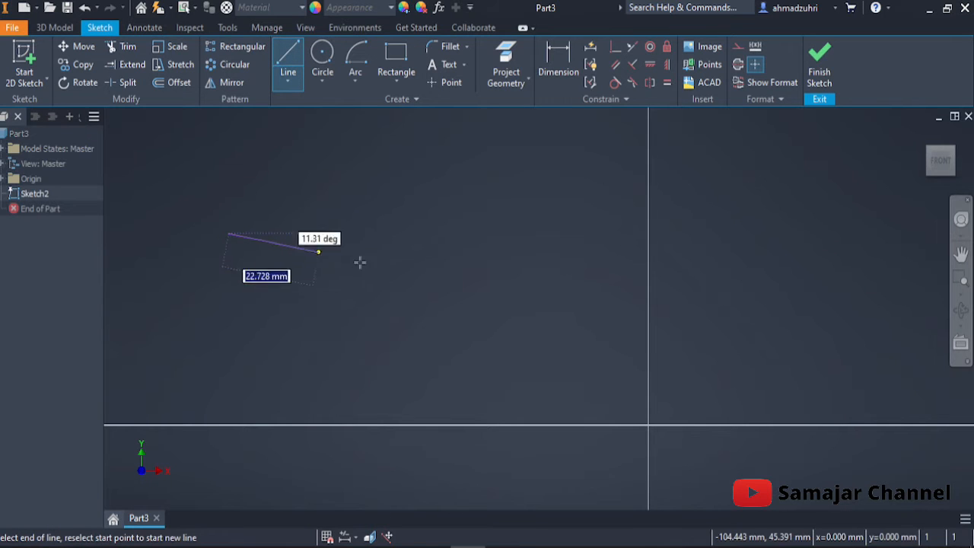
left_click(481, 327)
double_click(512, 282)
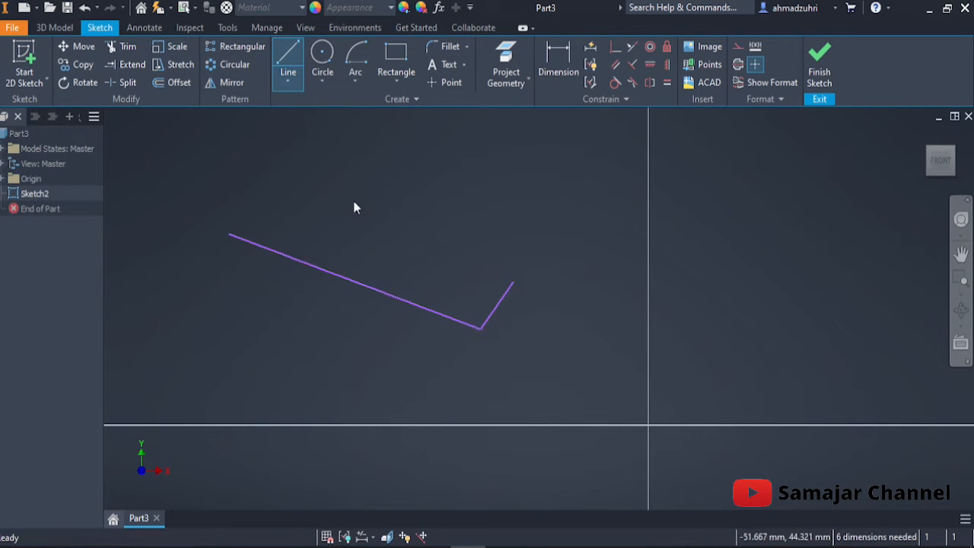
key("Escape")
Sketch a second two-line chain with a shallow line crossing the vertical axis and a steep line descending from its end.
left_click(294, 74)
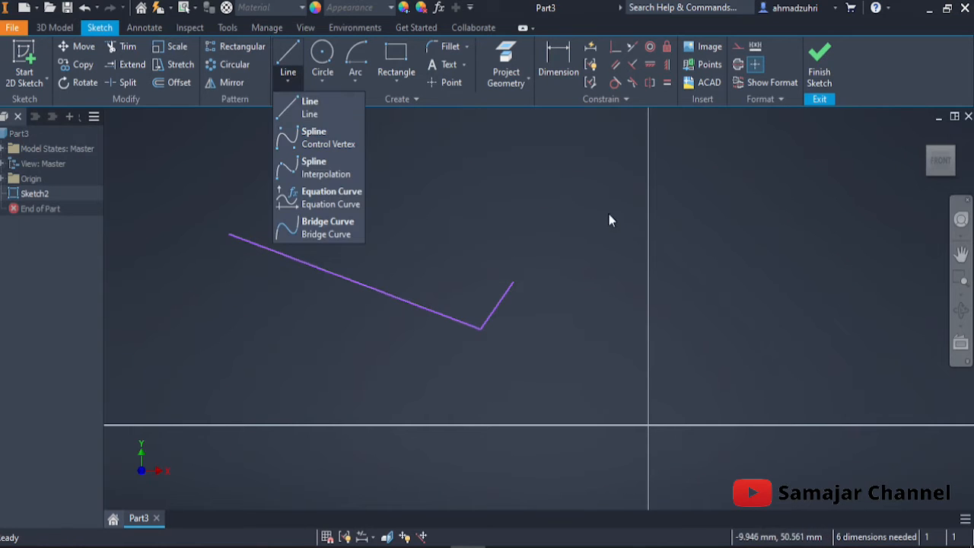
left_click(297, 110)
left_click(558, 217)
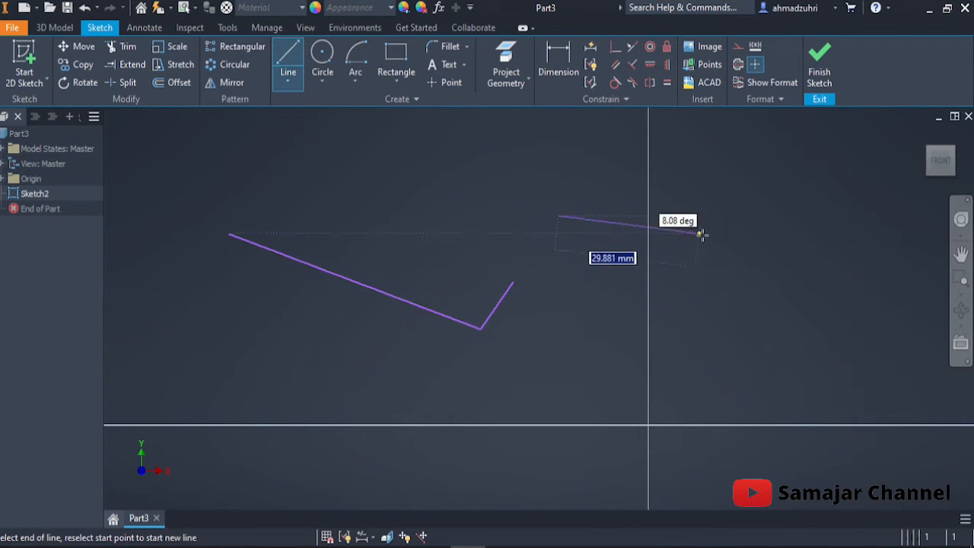
left_click(717, 237)
left_click(767, 363)
key("Escape")
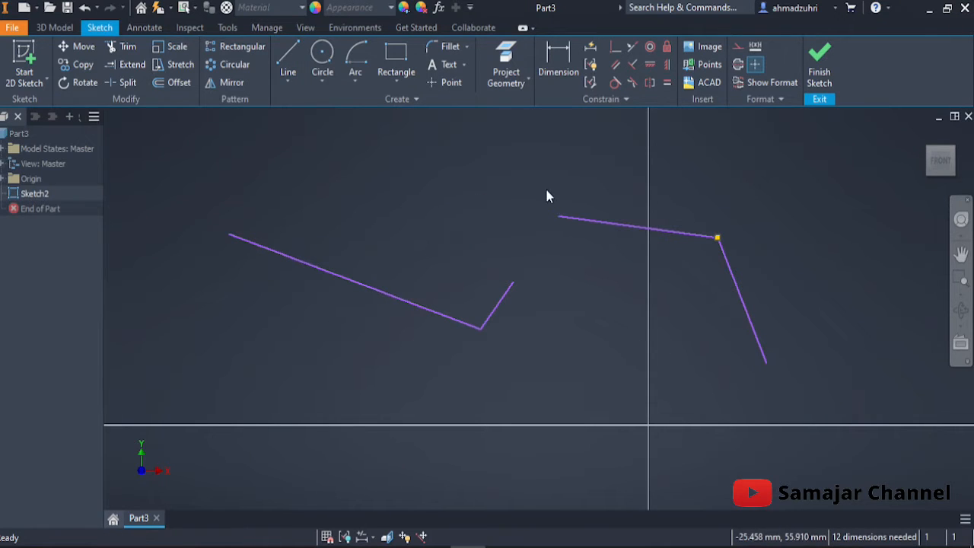
Apply a Coincident constraint between the second chain's corner and the free end of the first chain's short line.
left_click(618, 52)
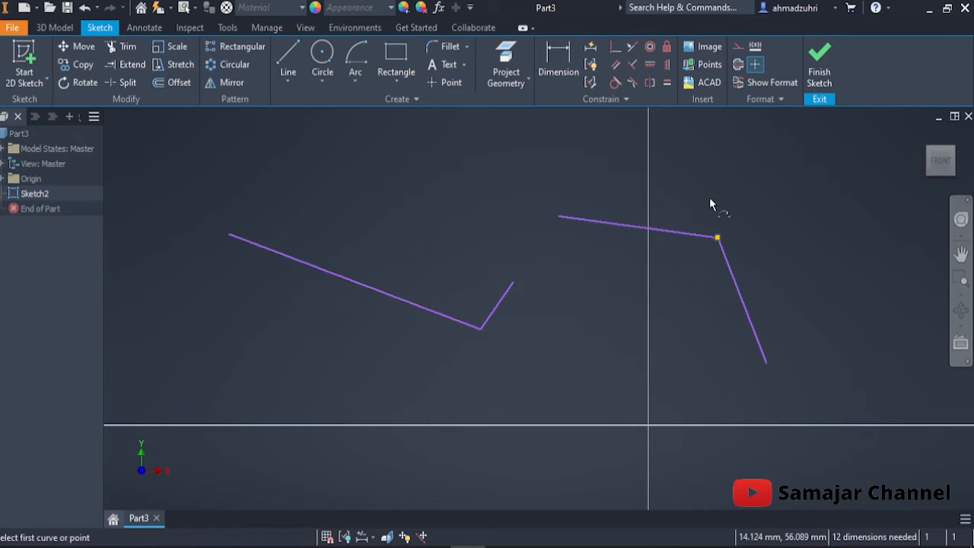
left_click(716, 238)
left_click(513, 284)
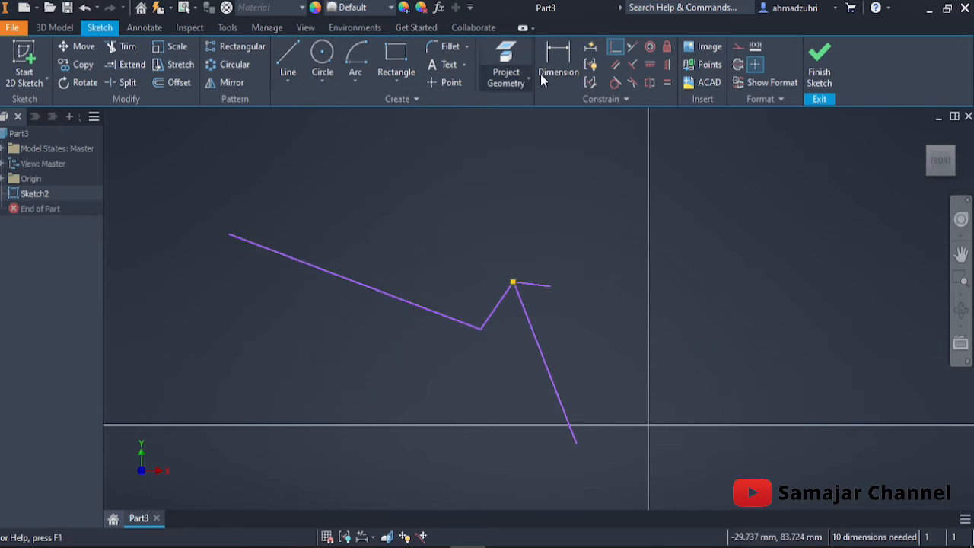
Apply a Coincident constraint between the steep line's lower endpoint and the long line's free upper endpoint.
left_click(615, 47)
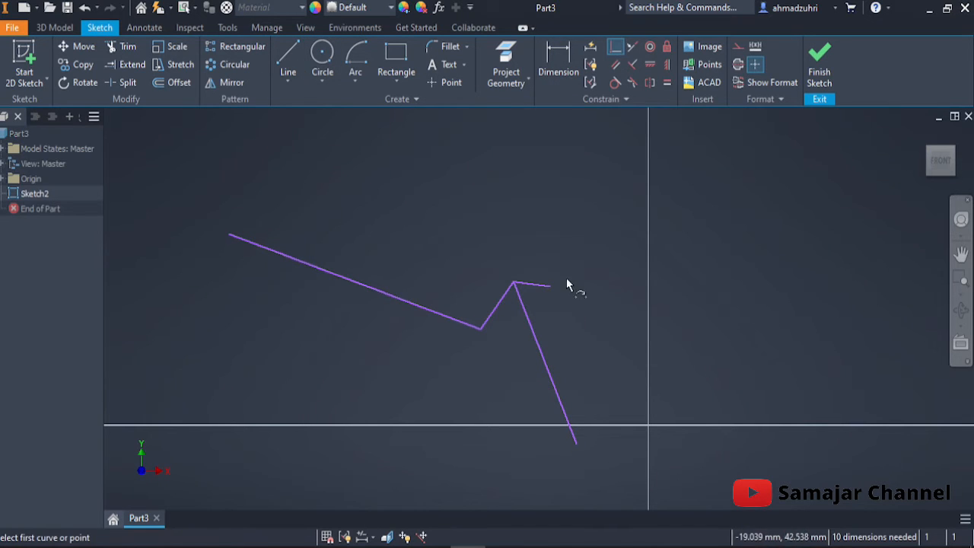
left_click(575, 448)
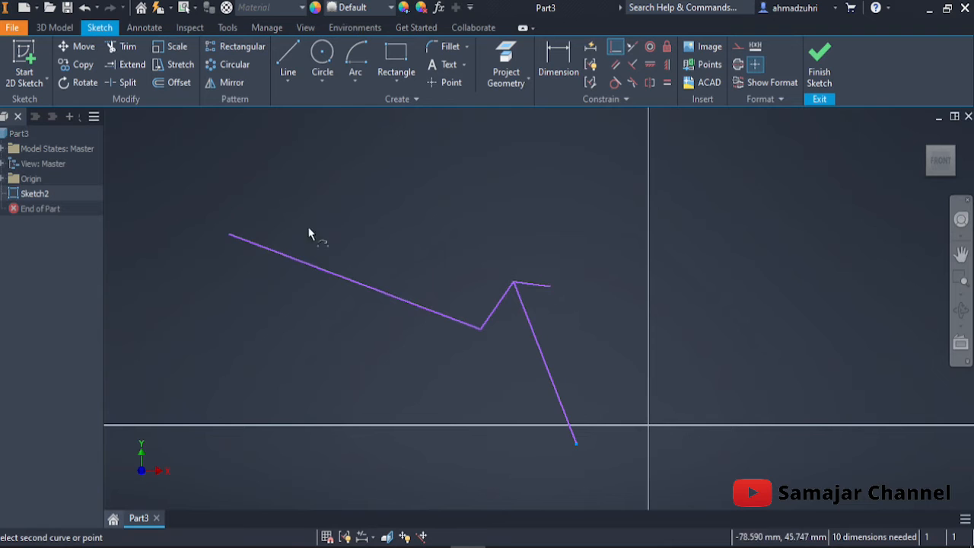
left_click(228, 236)
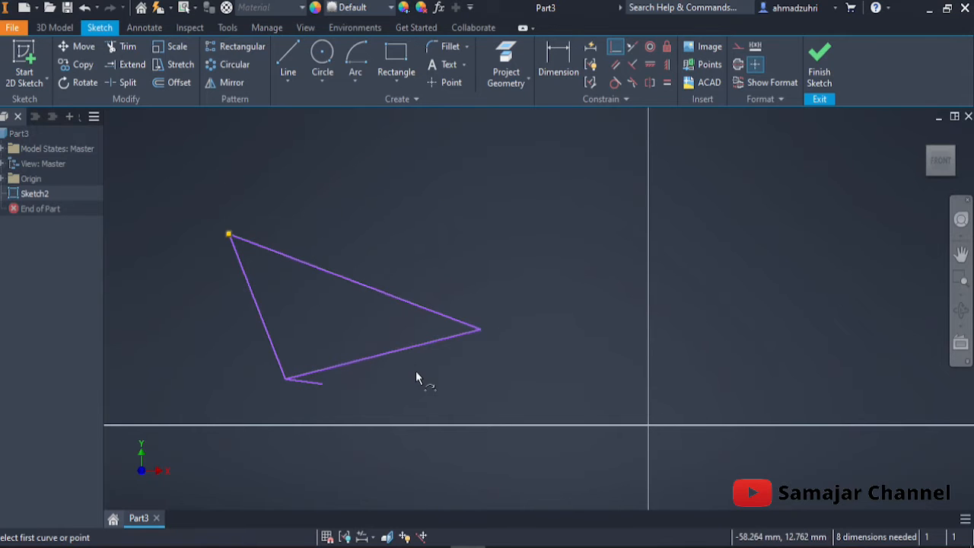
key("Escape")
Delete all the joined lines and sketch a single diagonal line above the horizontal axis.
left_click_drag(213, 213, 528, 457)
key("Delete")
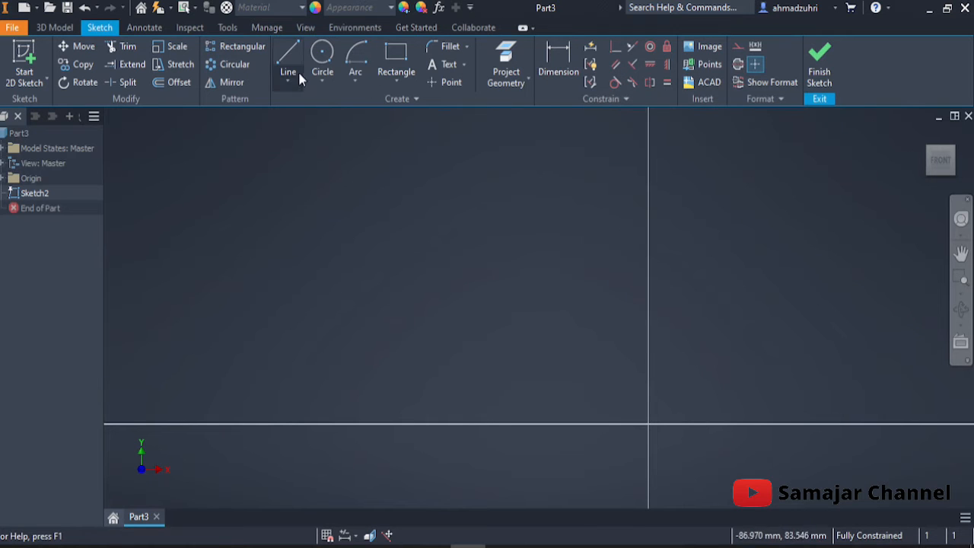
left_click(287, 71)
left_click(302, 269)
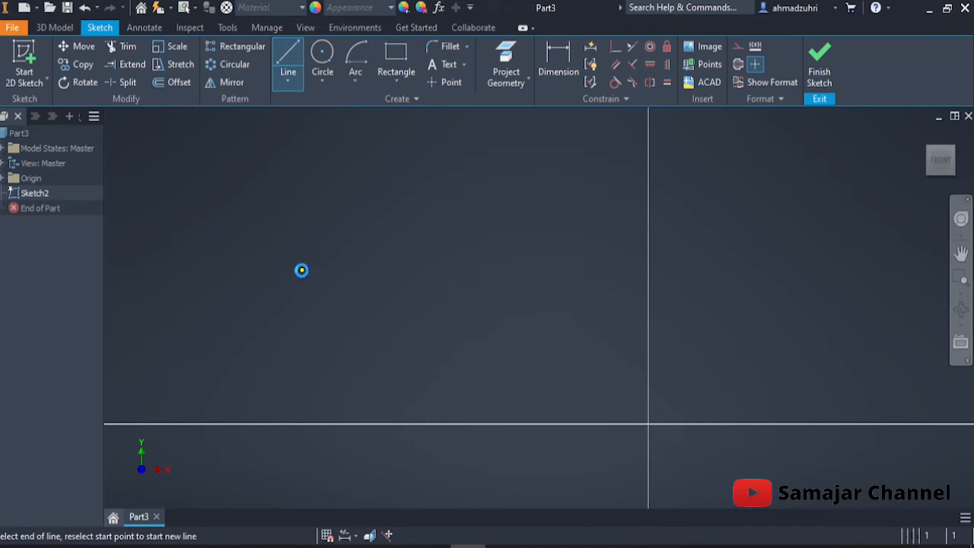
left_click(382, 191)
key("Escape")
Sketch a second, shallower diagonal line beside the first, without touching it.
left_click(283, 76)
left_click(333, 274)
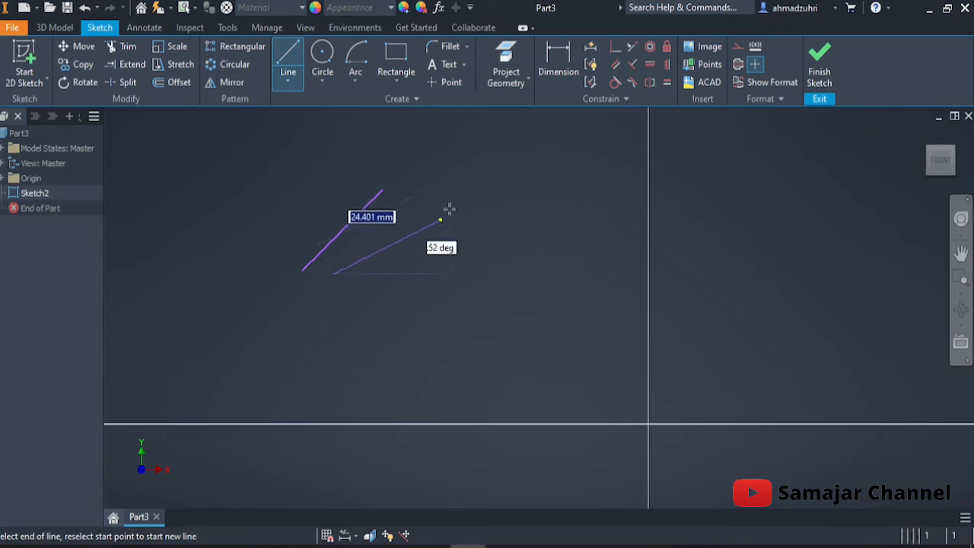
left_click(448, 209)
left_click(450, 209)
key("Escape")
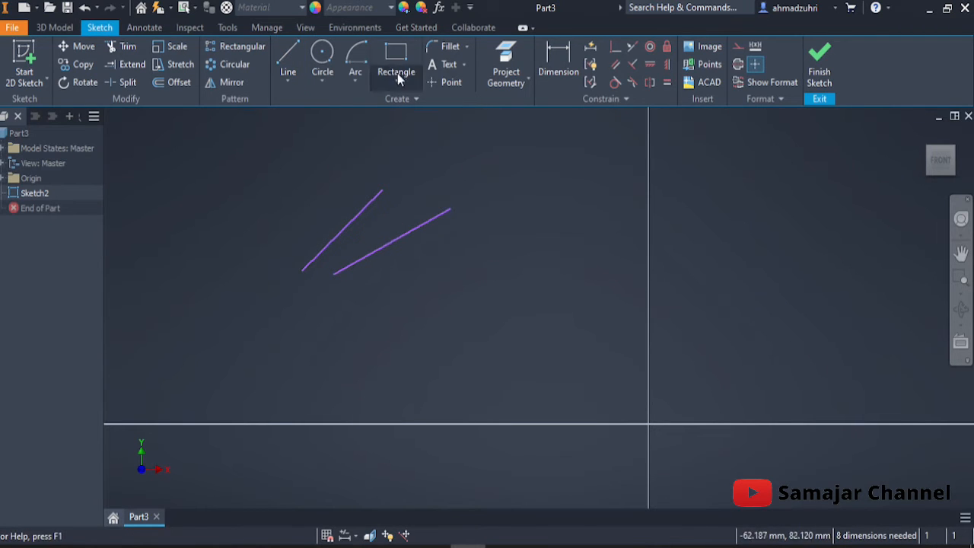
Try to extend both diagonal lines to their common meeting point, and undo the two extensions.
left_click(137, 65)
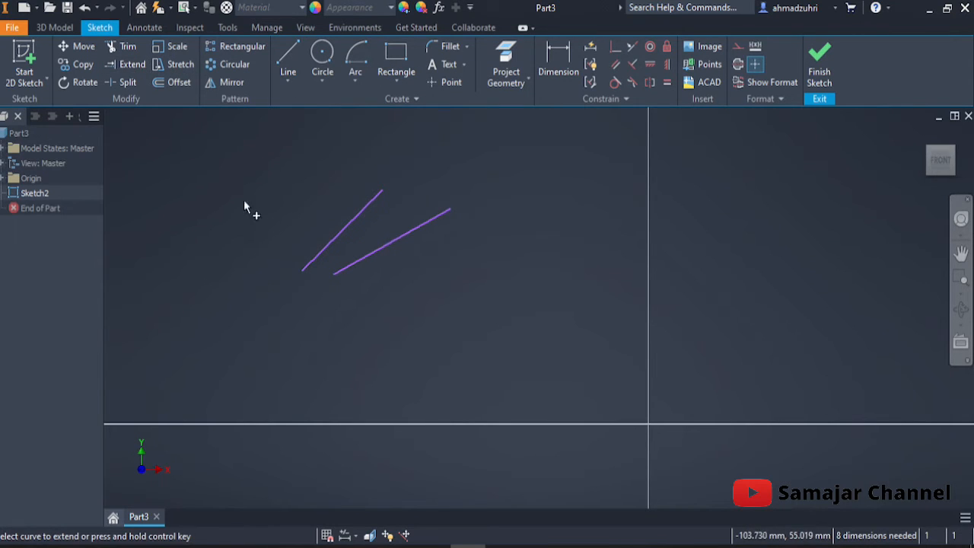
left_click(324, 254)
left_click(352, 264)
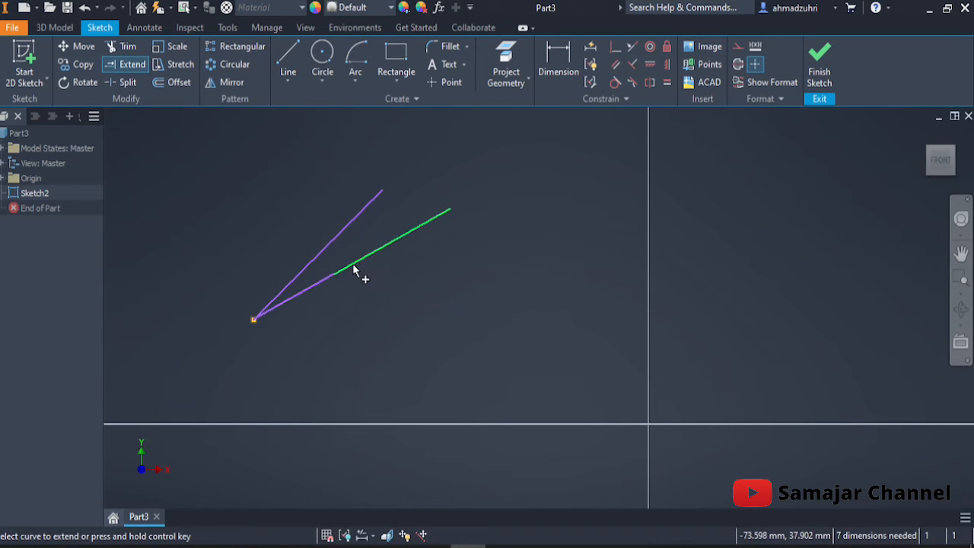
key("Escape")
key("ctrl+z")
key("ctrl+z")
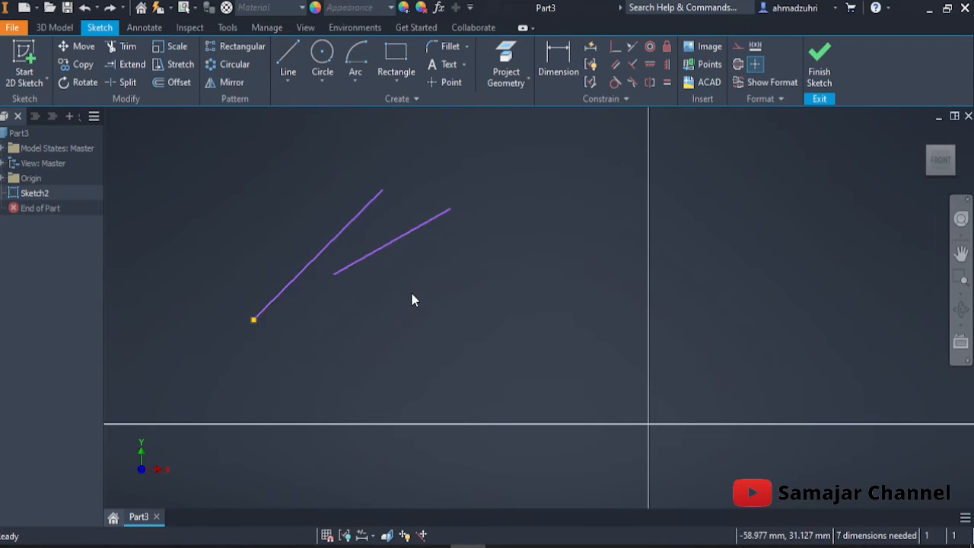
Apply a Parallel constraint between the steeper diagonal line and the shallower line beside it.
left_click(614, 65)
left_click(348, 227)
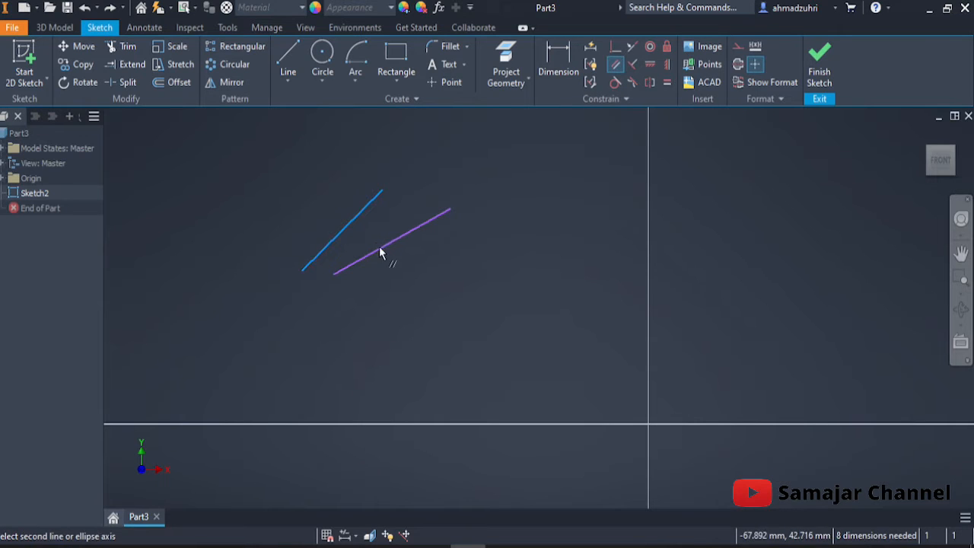
left_click(381, 256)
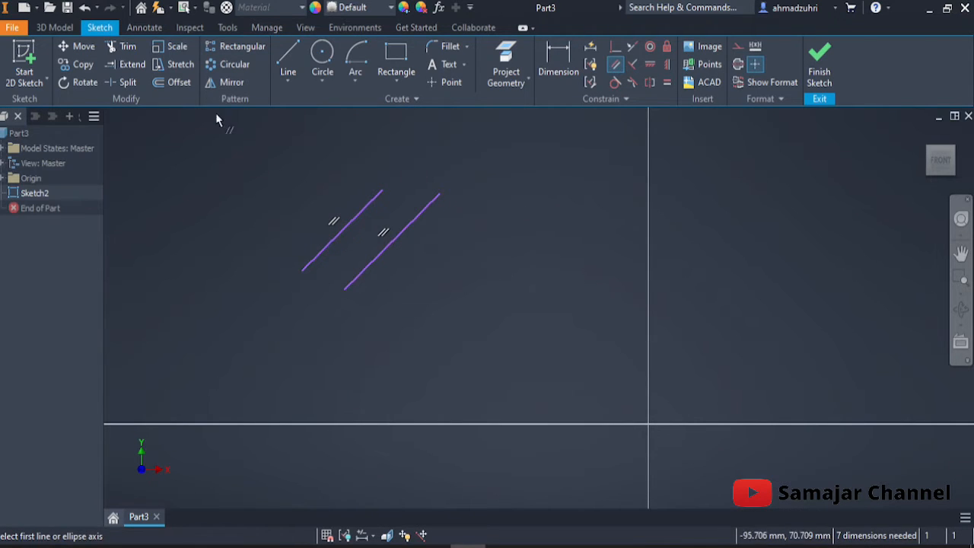
left_click(126, 64)
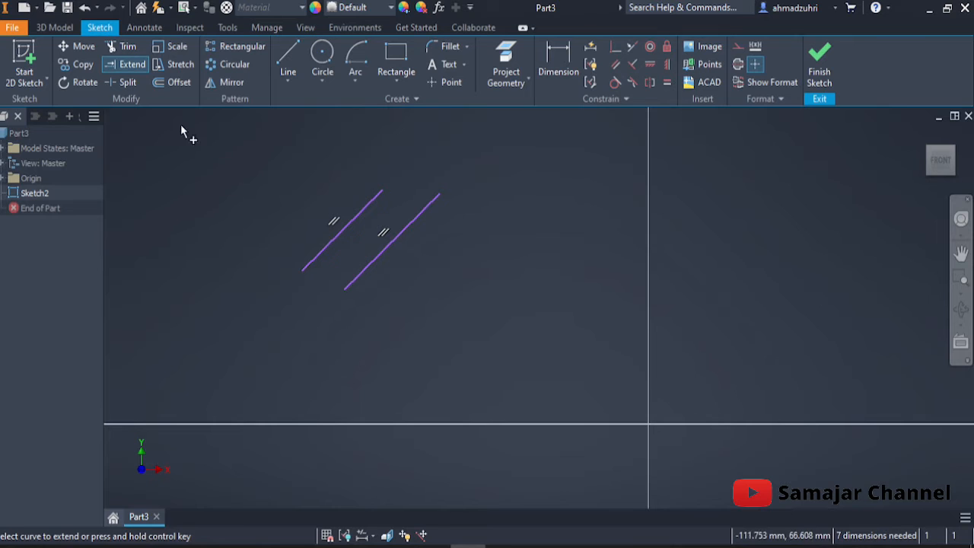
key("Escape")
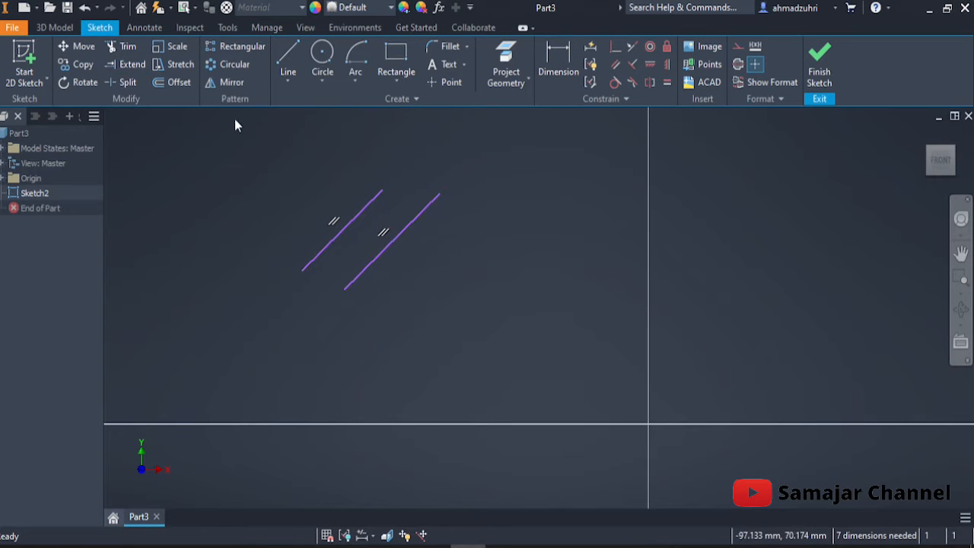
Sketch two more separate sloping lines between the parallel pair and the vertical axis, with the lower one shallower.
left_click(293, 57)
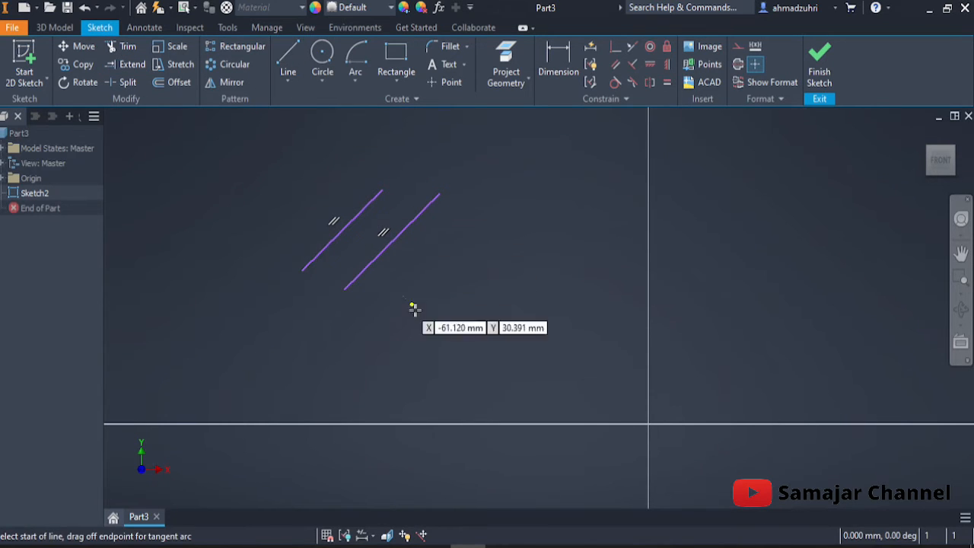
left_click(422, 306)
left_click(536, 238)
key("Escape")
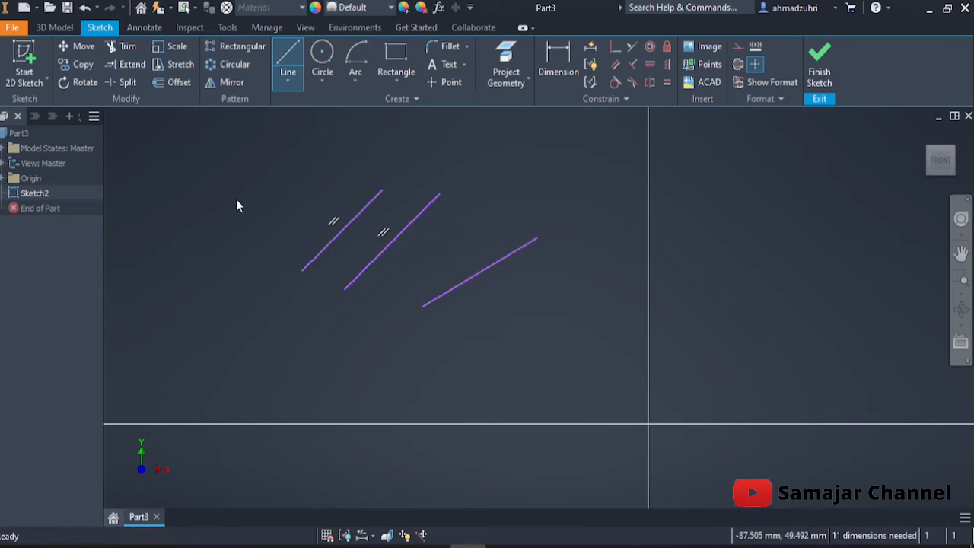
left_click(292, 56)
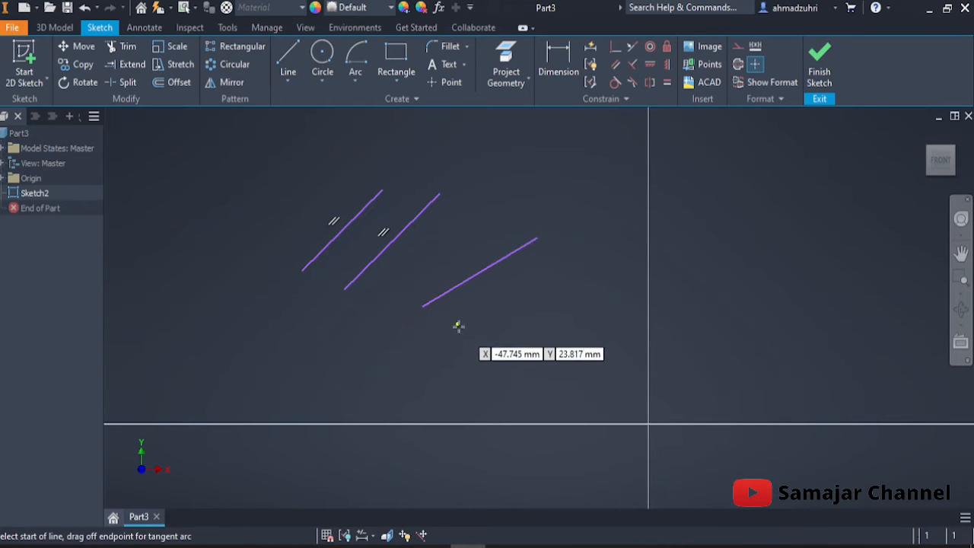
left_click(459, 334)
left_click(574, 312)
key("Escape")
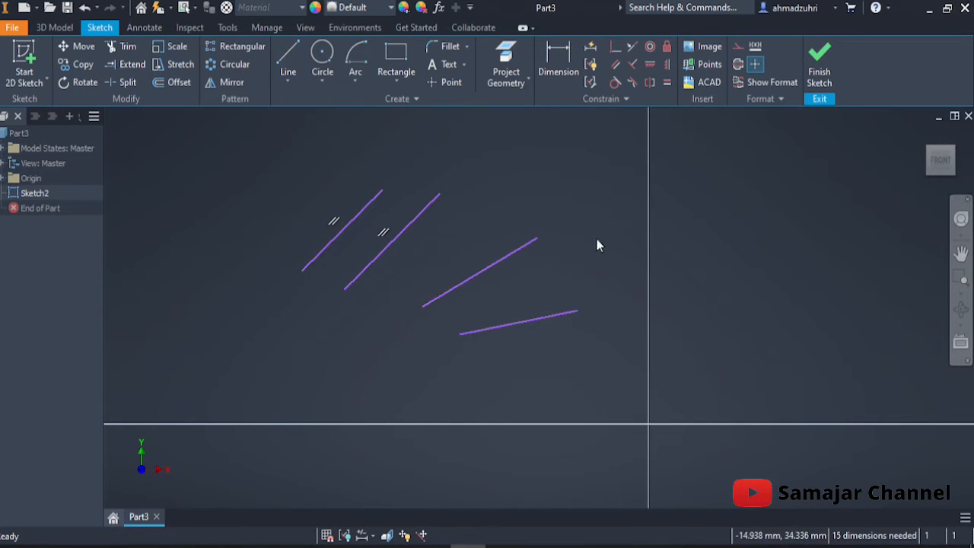
Apply a Parallel constraint between the newly drawn lower shallow line and the sloping line above it.
left_click(616, 67)
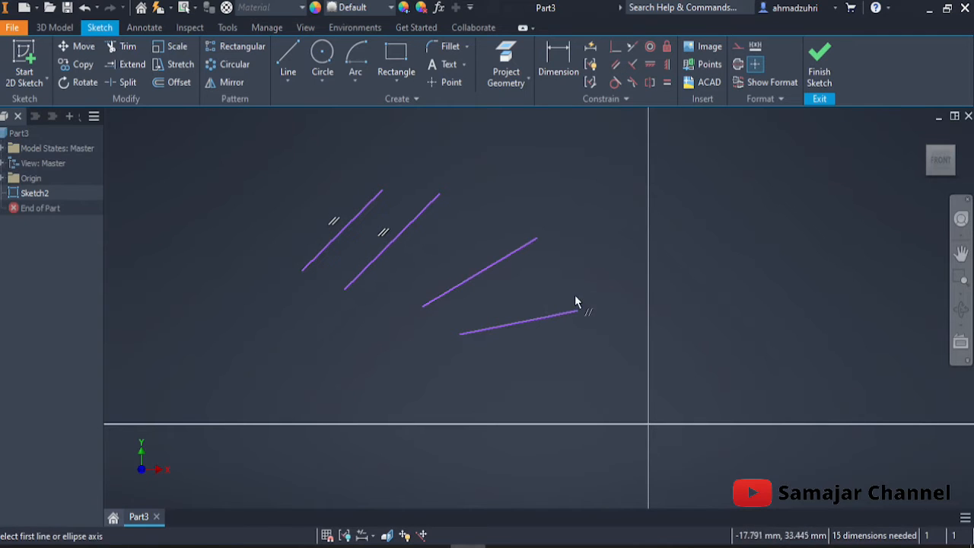
left_click(570, 312)
left_click(513, 265)
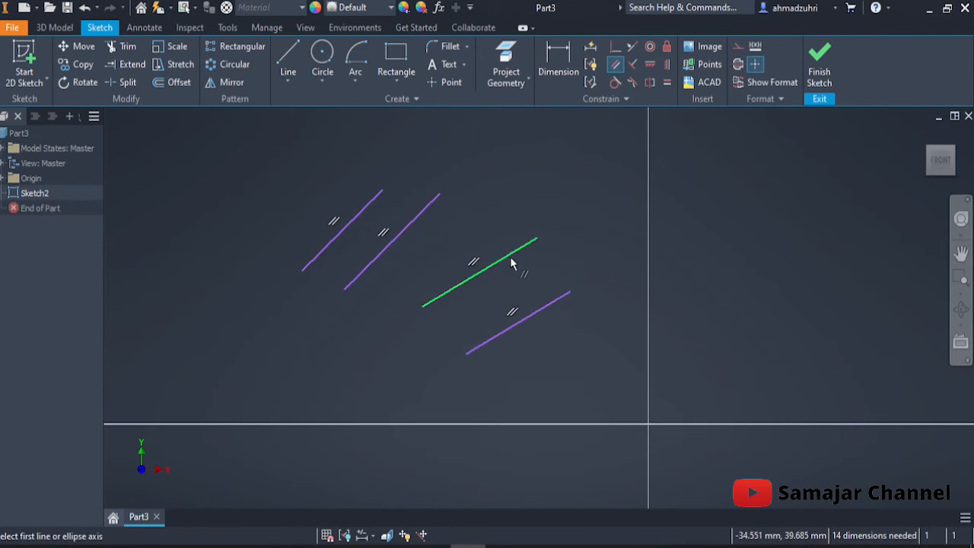
key("Escape")
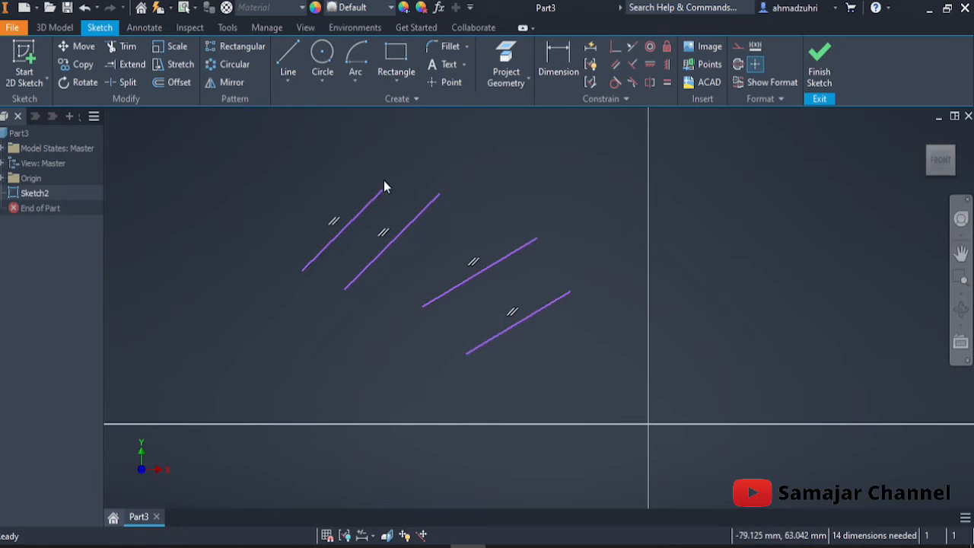
Sketch a shallow line on the positive X side of the vertical axis and a short steep line above it.
left_click(288, 61)
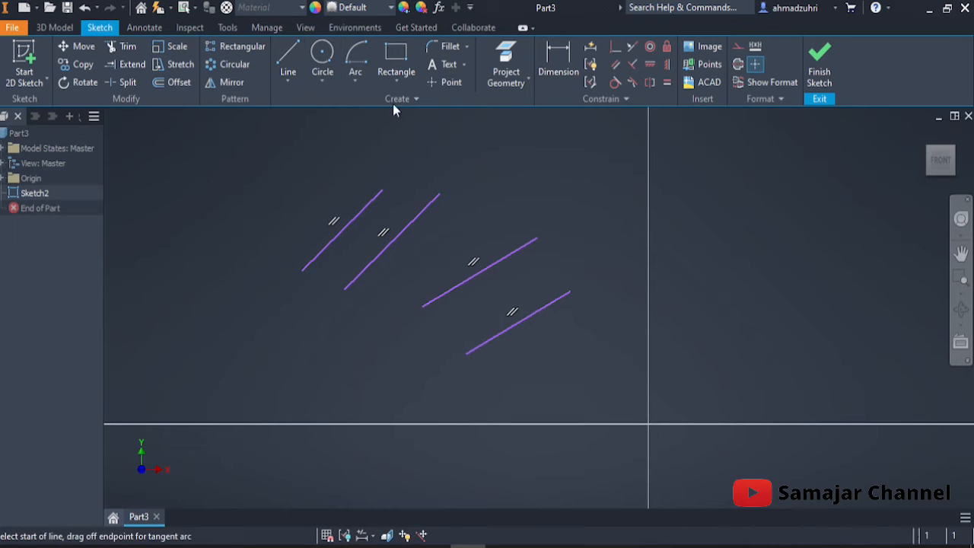
left_click(696, 339)
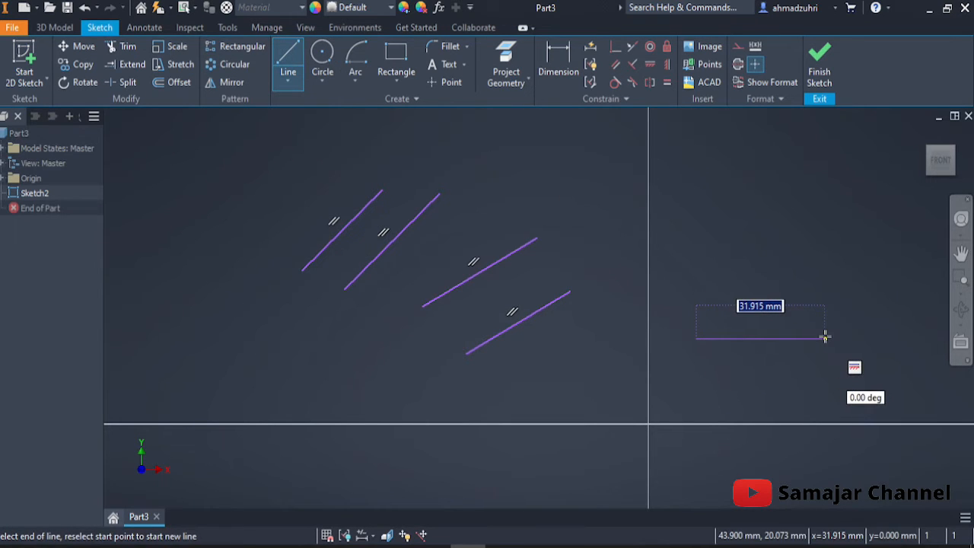
left_click(828, 311)
key("Escape")
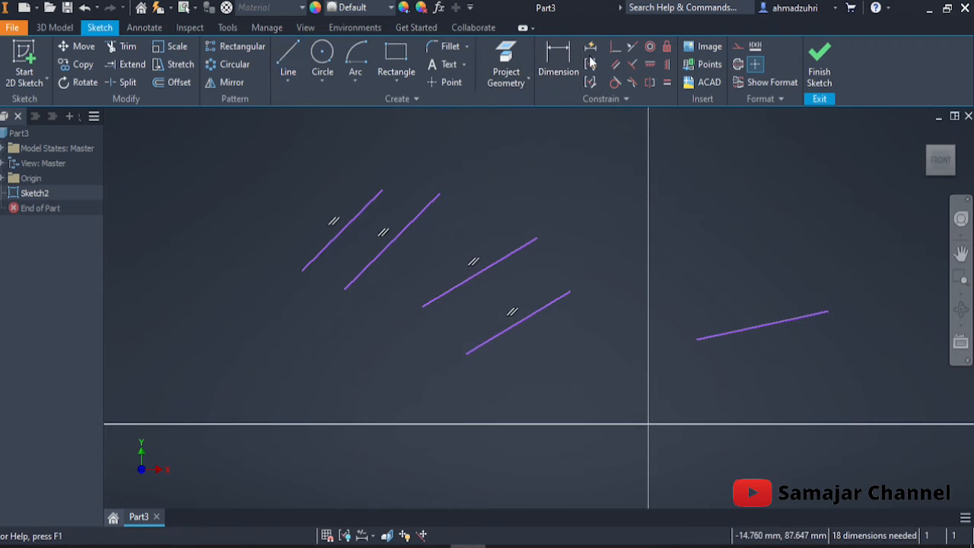
key("l")
left_click(688, 291)
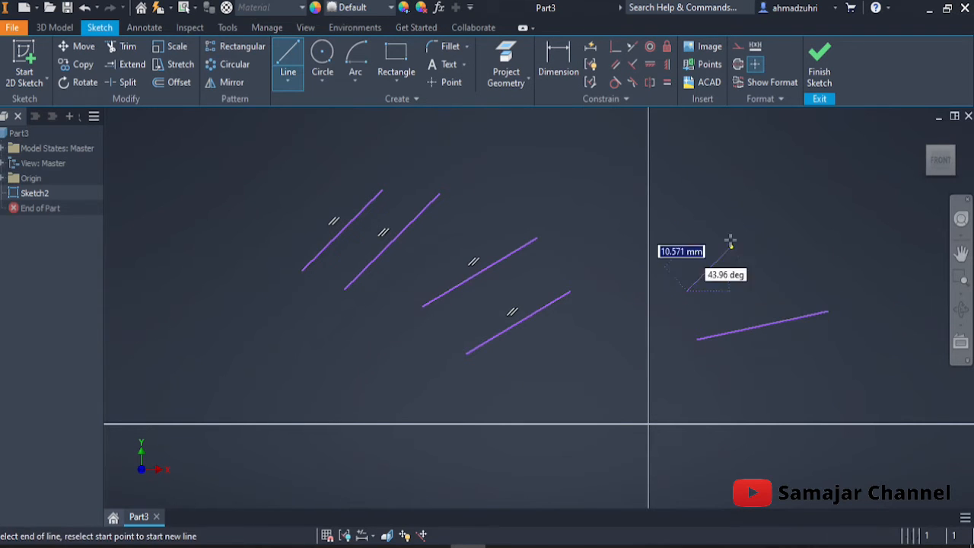
left_click(740, 219)
key("Escape")
key("Escape")
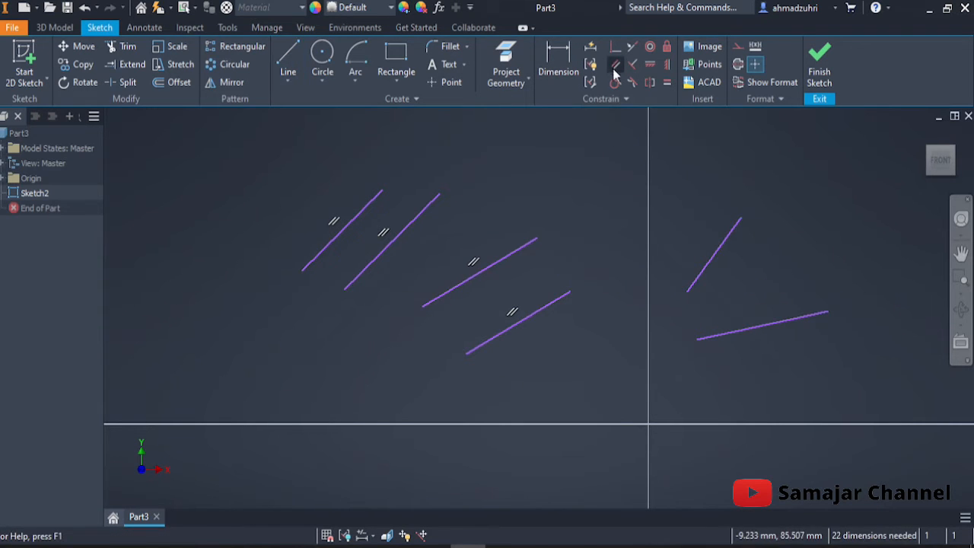
Apply a Parallel constraint between the shallow line and the short steep line on the positive X side.
left_click(614, 67)
left_click(750, 329)
left_click(713, 260)
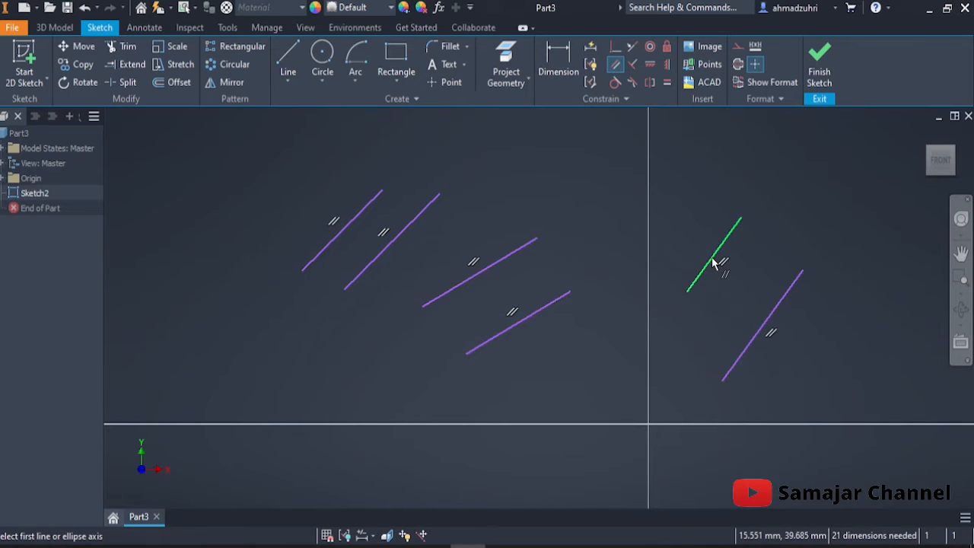
key("Escape")
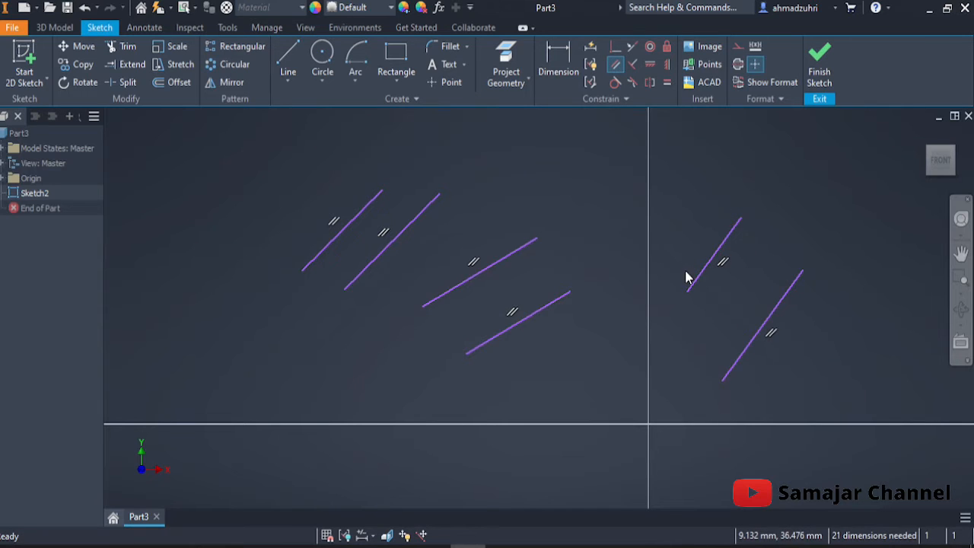
Sketch two unconnected sloping lines above the existing pair on the positive X side, the lower one longer and shallower.
mouse_move(808, 311)
middle_mouse_down()
mouse_move(796, 312)
mouse_move(790, 340)
middle_mouse_up()
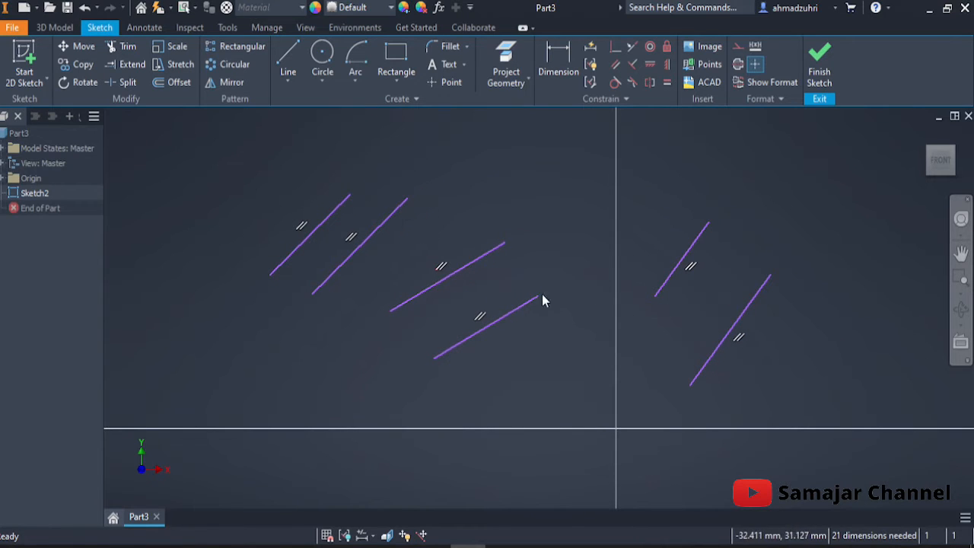
left_click(288, 62)
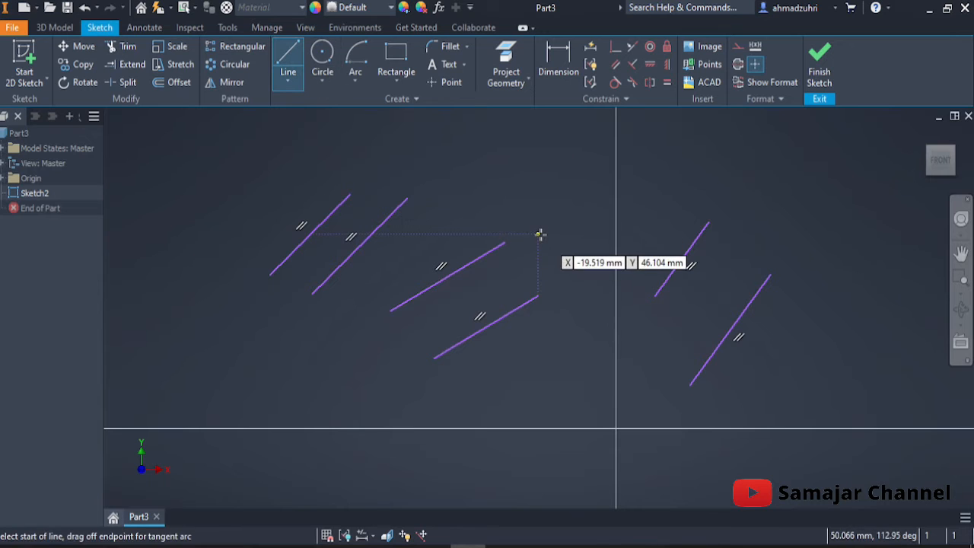
middle_click_drag(539, 234, 396, 337)
left_click(530, 211)
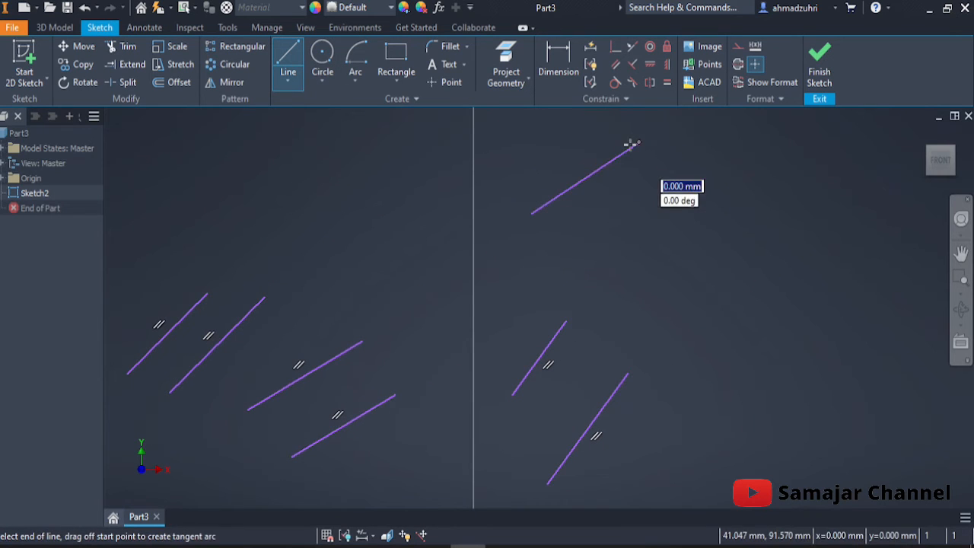
left_click(638, 143)
key("Escape")
left_click(288, 79)
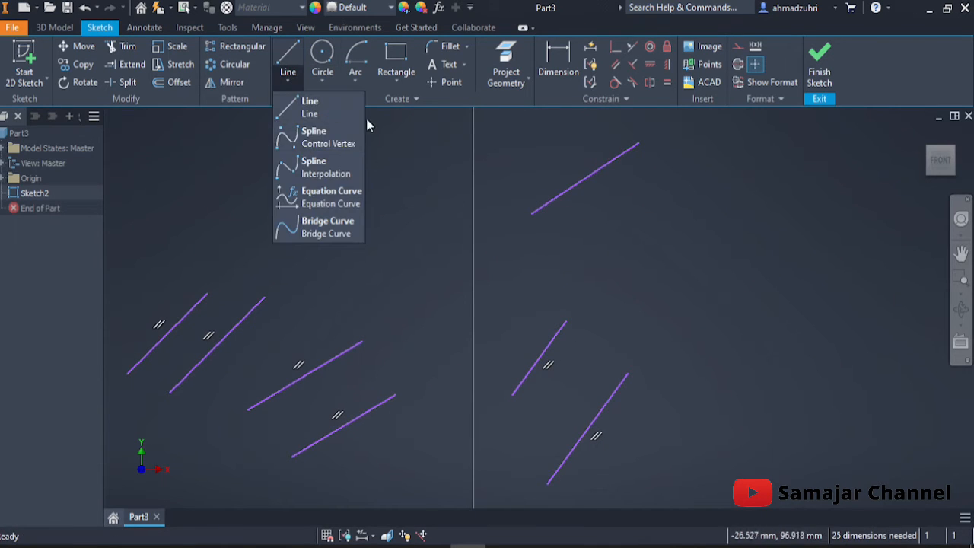
left_click(341, 109)
left_click(566, 247)
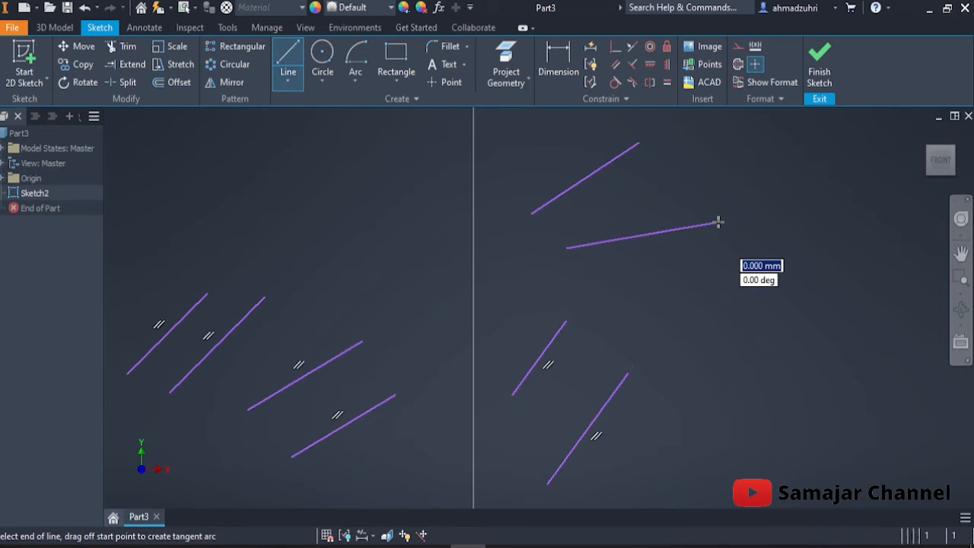
left_click(717, 222)
key("Escape")
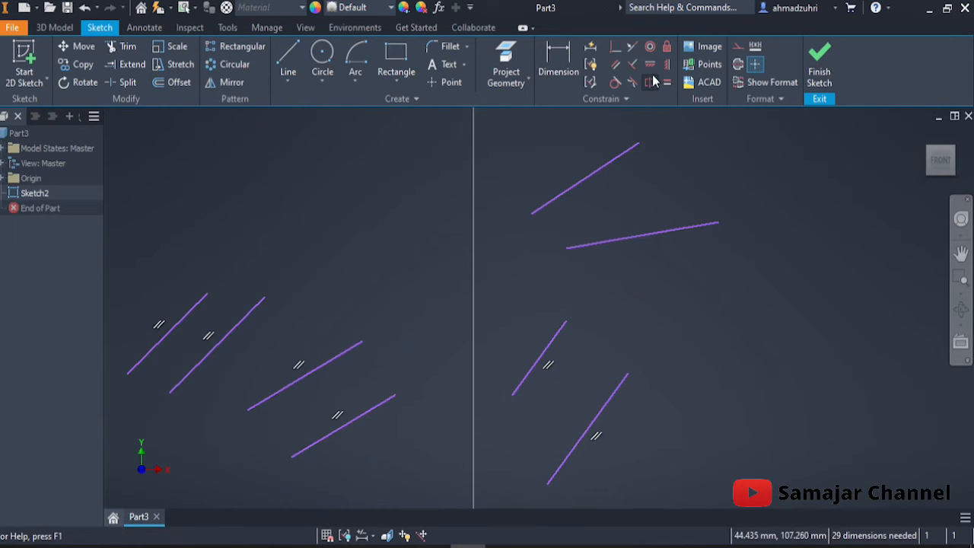
Apply a Parallel constraint between the newest shallow line and the steeper line above it.
left_click(615, 64)
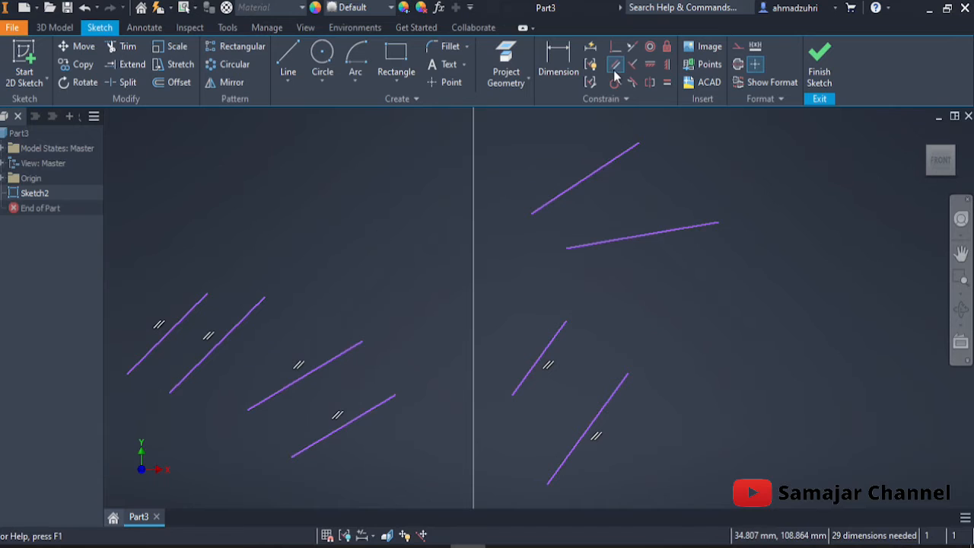
left_click(636, 237)
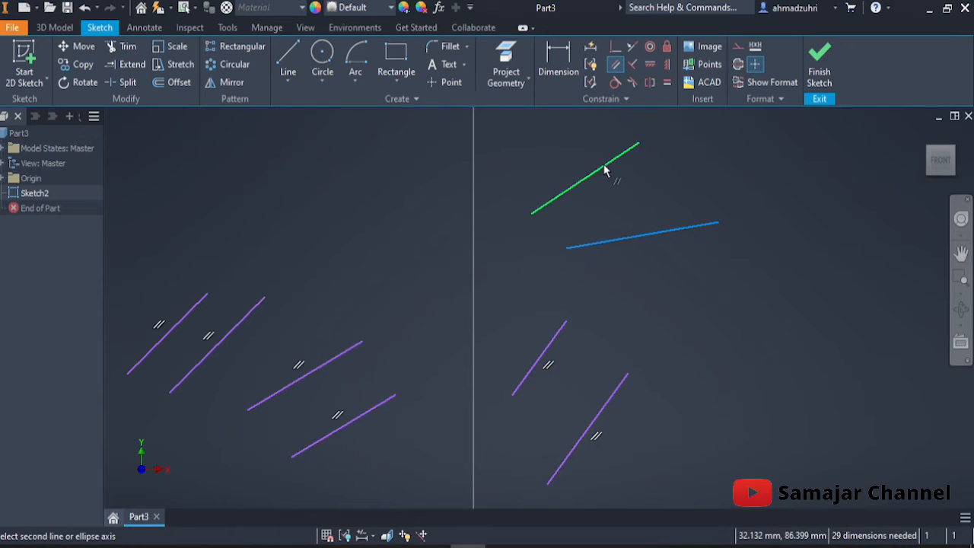
left_click(607, 167)
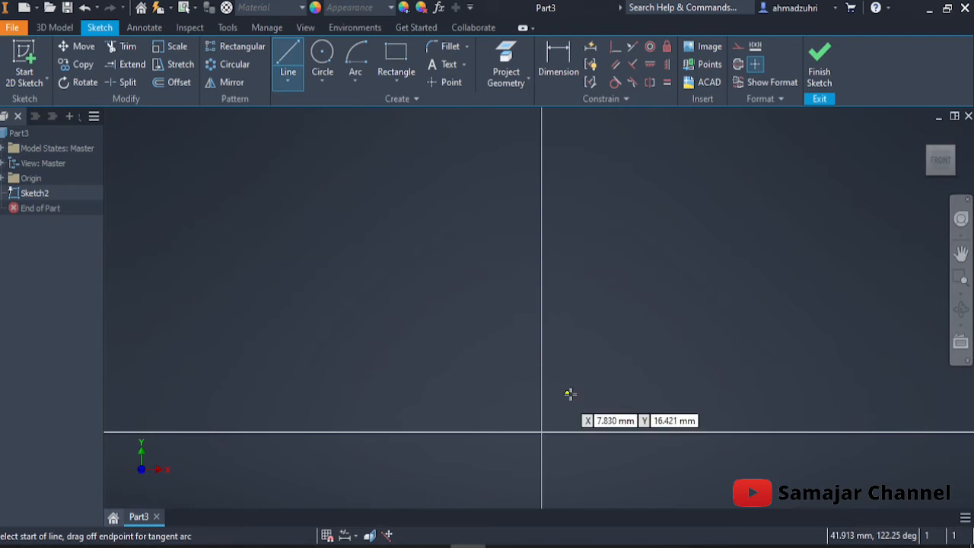
Sketch a horizontal line about 76 mm long above the horizontal axis on the positive X side.
left_click(566, 379)
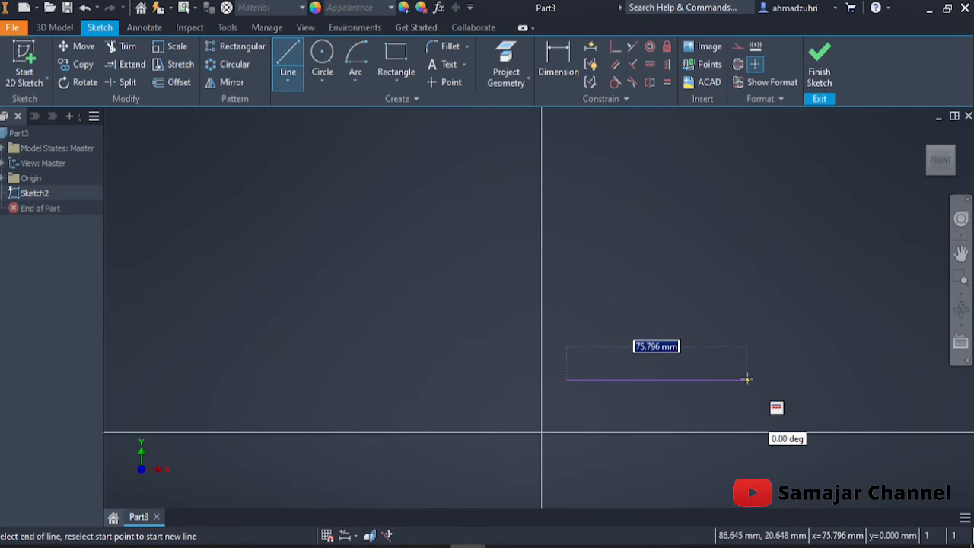
left_click(746, 379)
key("Escape")
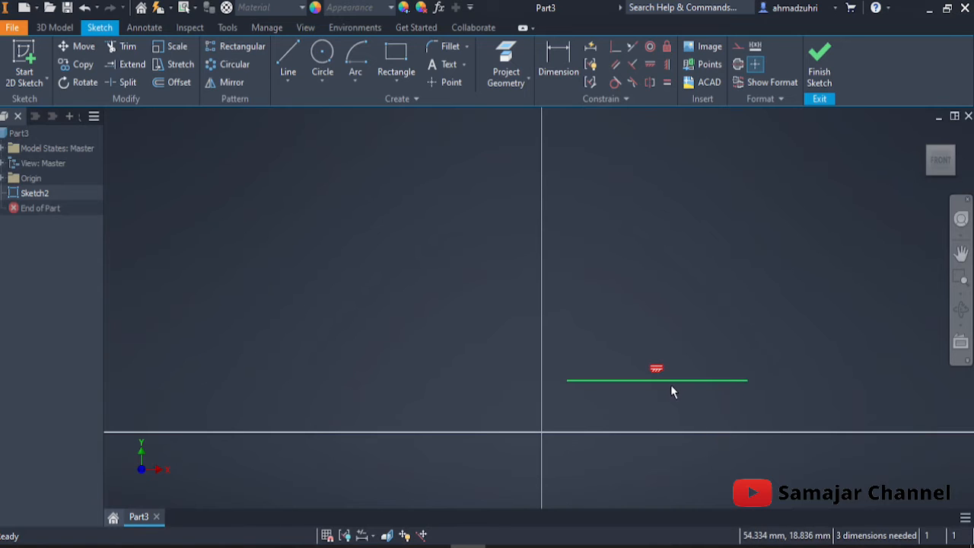
Sketch a separate diagonal line rising above the horizontal line, without touching it.
mouse_move(670, 384)
left_click(295, 58)
left_click(605, 308)
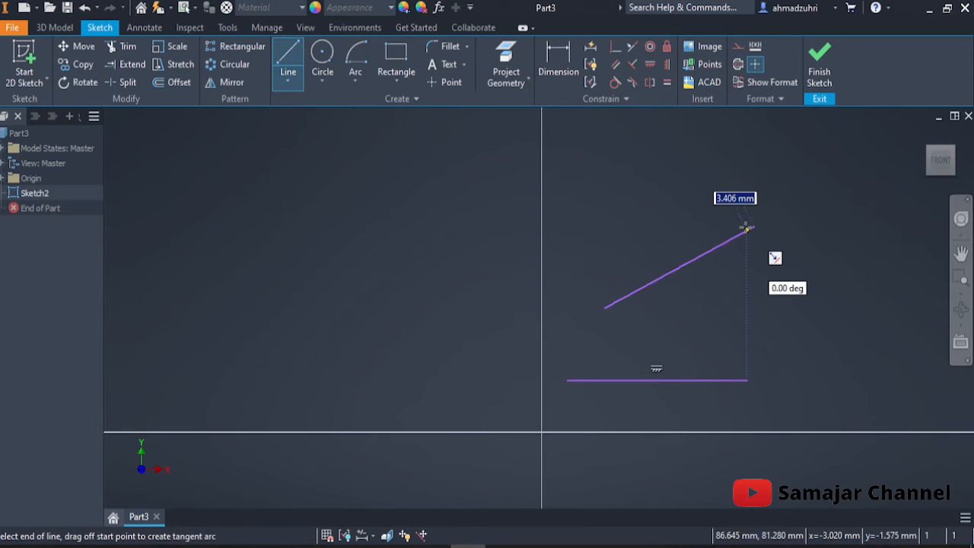
left_click(746, 227)
key("Escape")
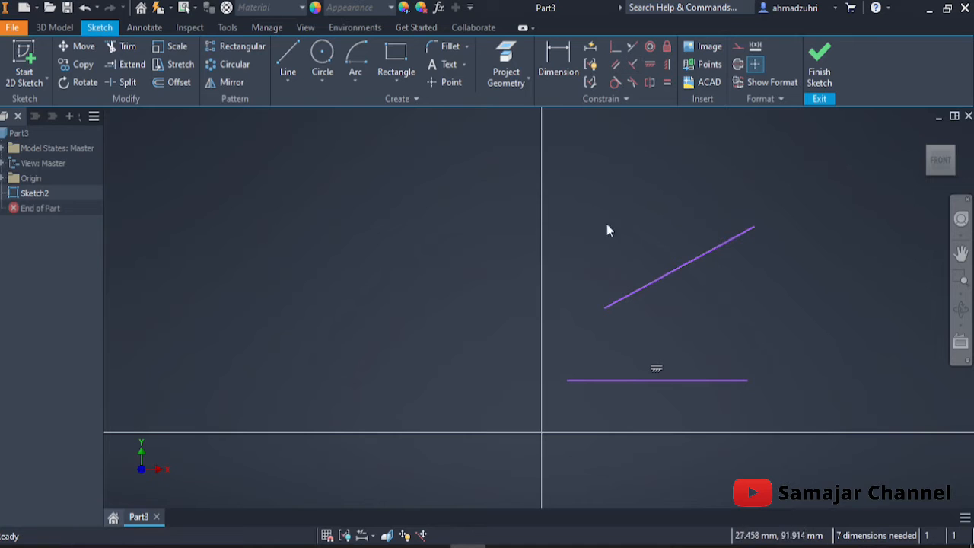
Apply a Parallel constraint between the horizontal line and the diagonal line above it.
left_click(630, 378)
left_click(646, 286)
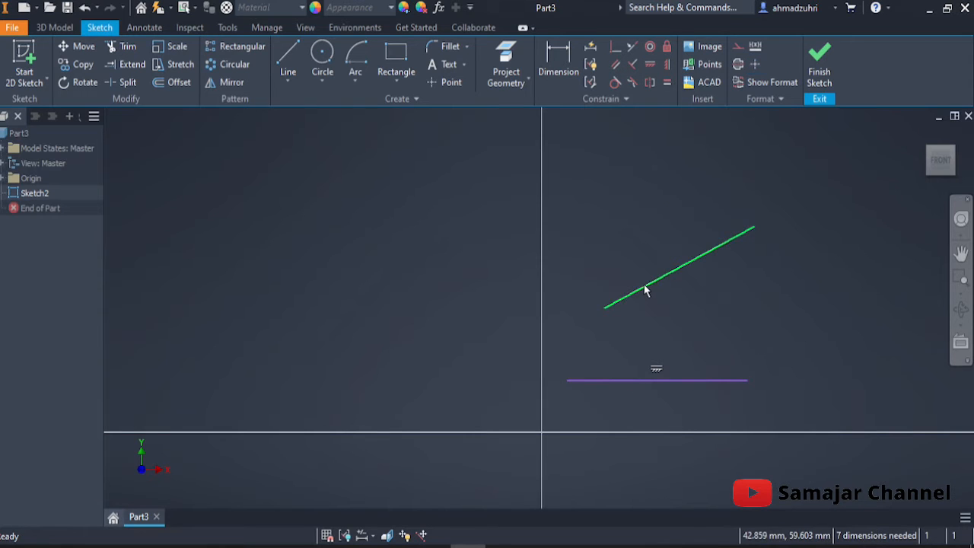
left_click(615, 65)
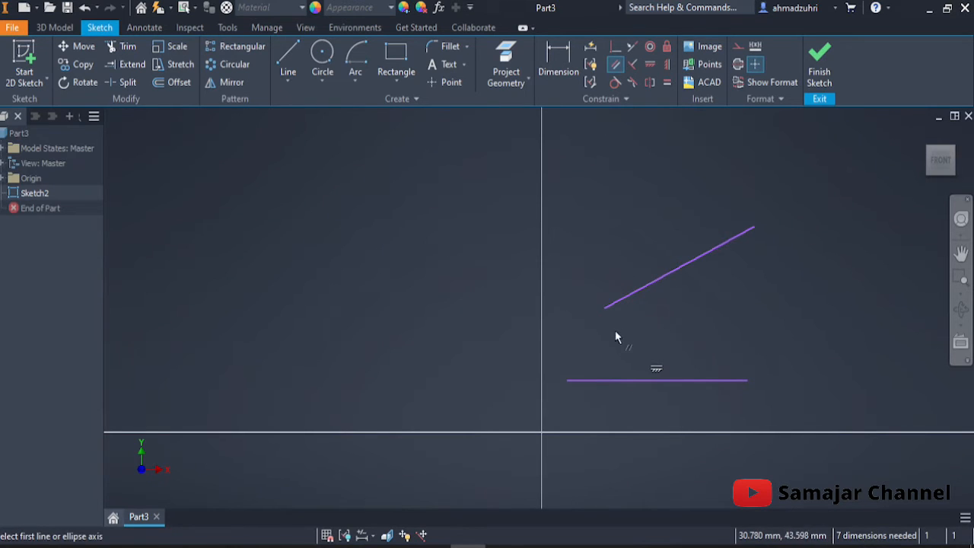
left_click(620, 381)
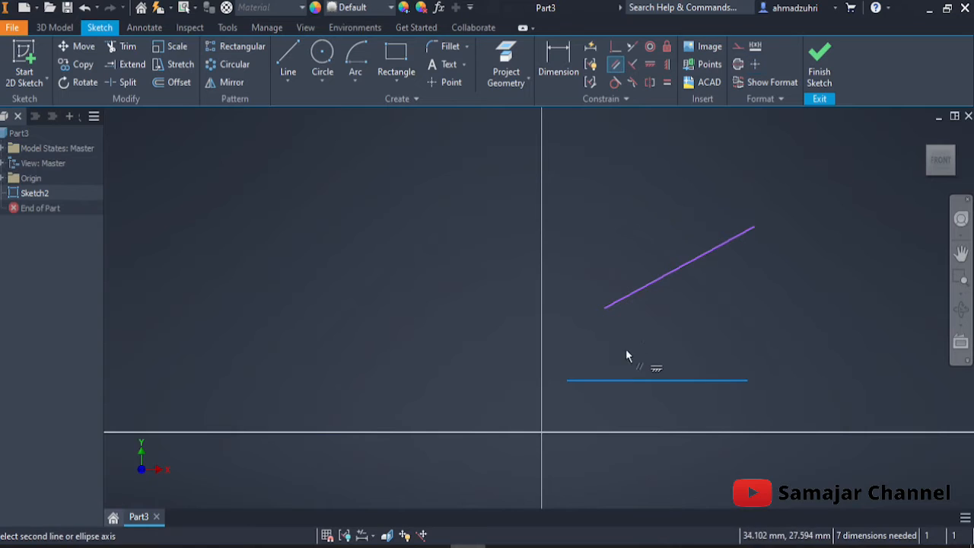
left_click(638, 288)
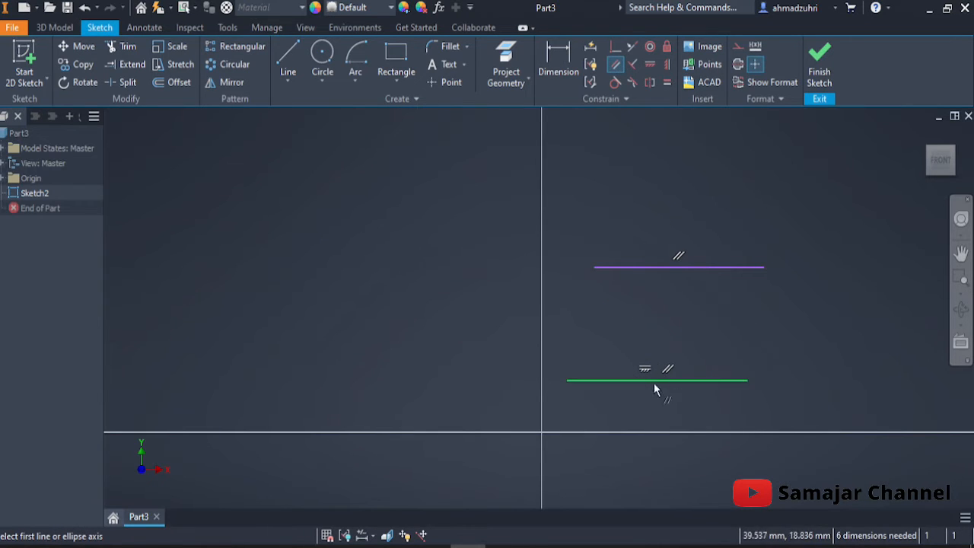
Sketch a vertical line above the horizontal axis on the negative X side.
left_click(283, 61)
left_click(442, 221)
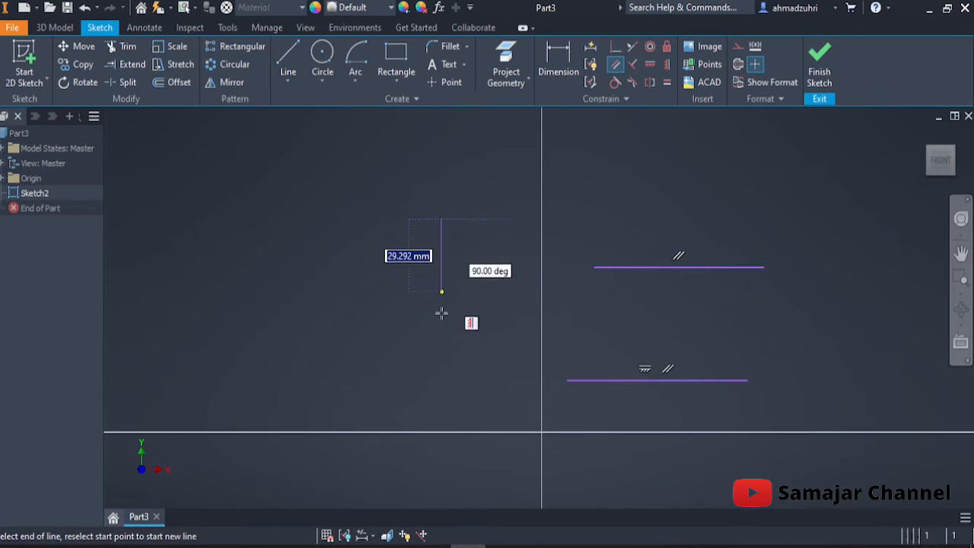
left_click(441, 335)
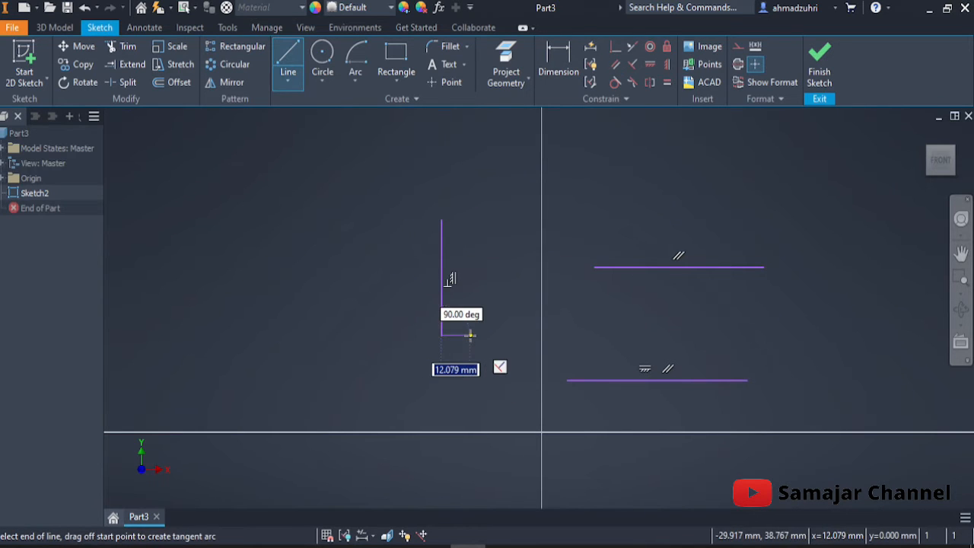
key("Escape")
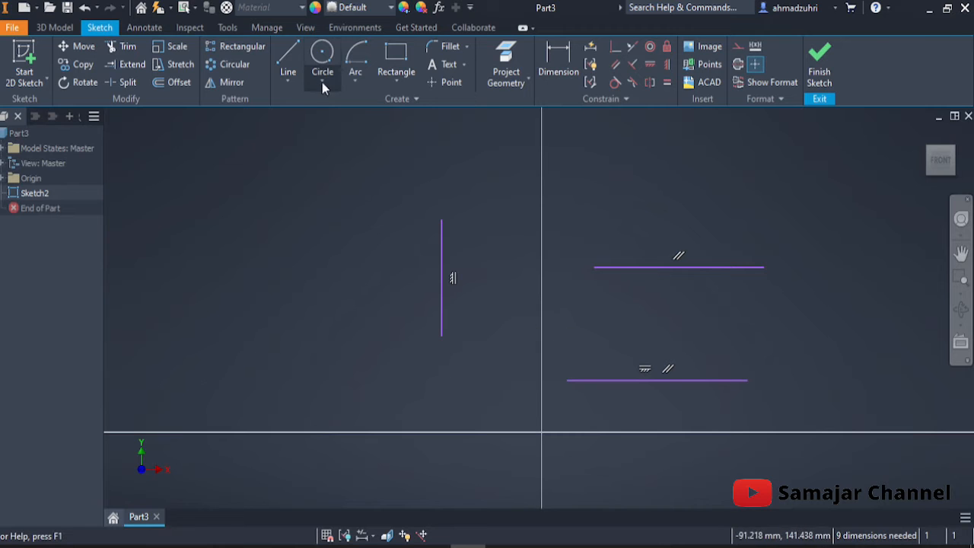
Sketch a separate slanted line beside the vertical line, farther out on the negative X side.
left_click(290, 79)
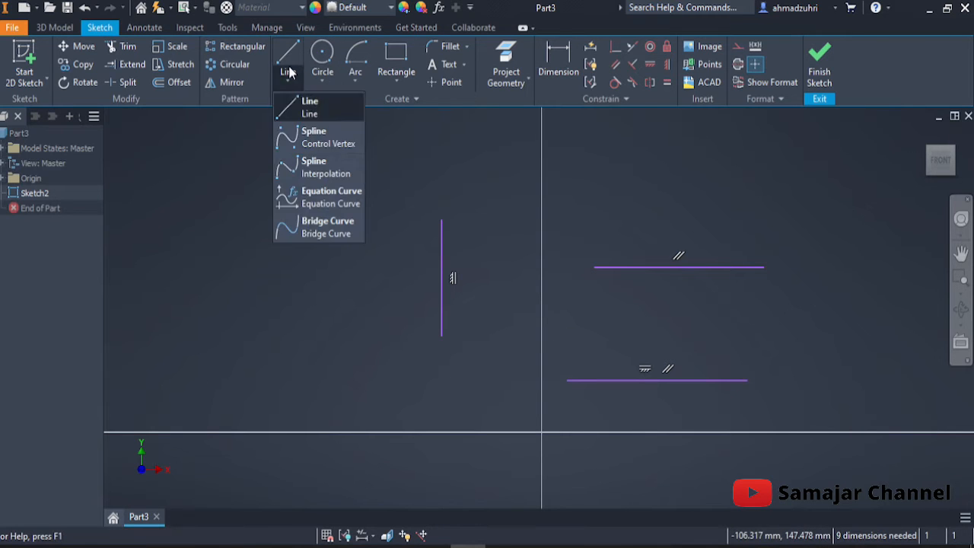
left_click(313, 107)
left_click(341, 313)
left_click(302, 220)
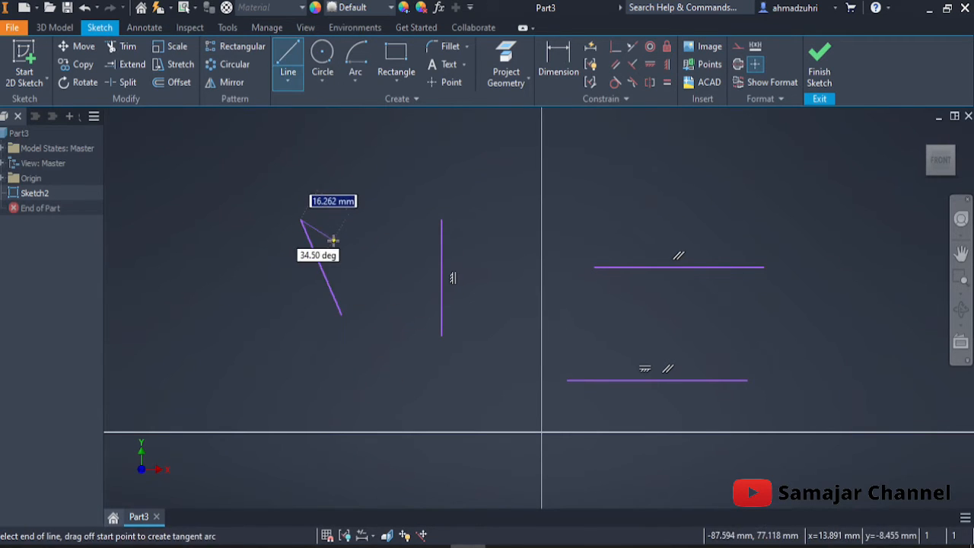
key("Escape")
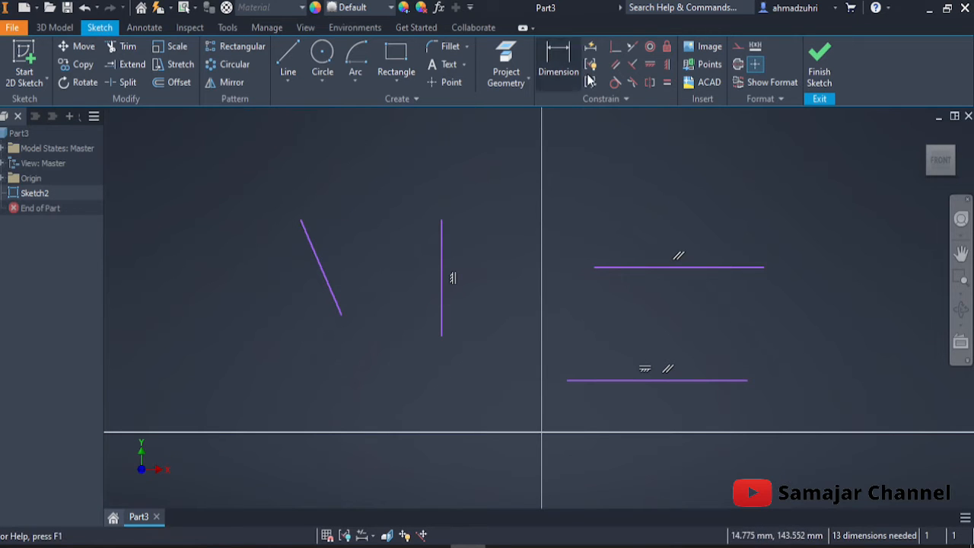
Apply a Parallel constraint between the vertical line and the slanted line beside it.
left_click(314, 254)
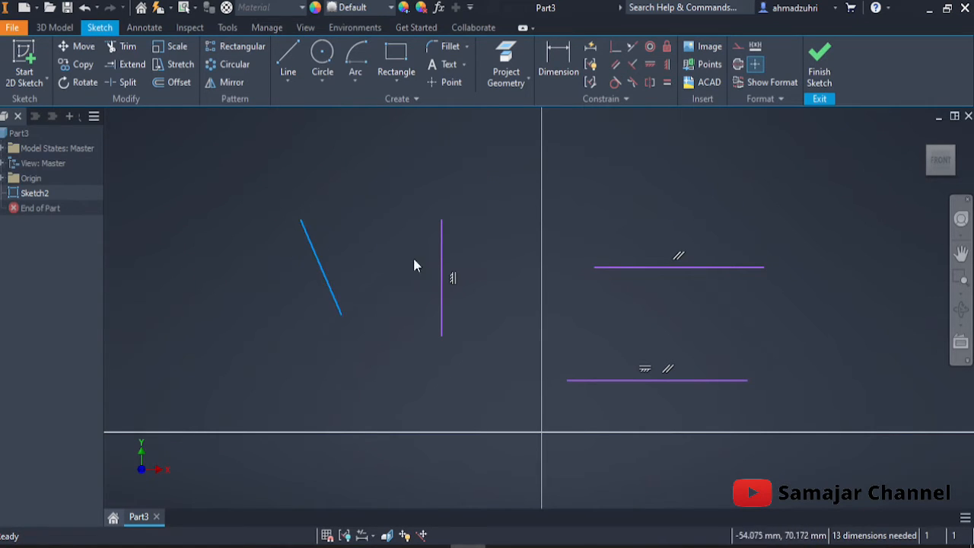
left_click(440, 265, "ctrl")
left_click(615, 66)
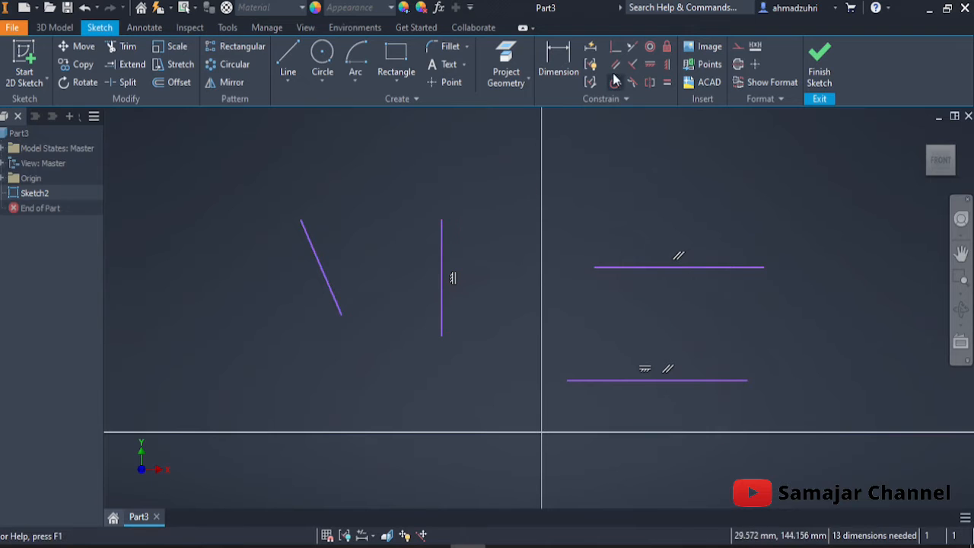
left_click(442, 251)
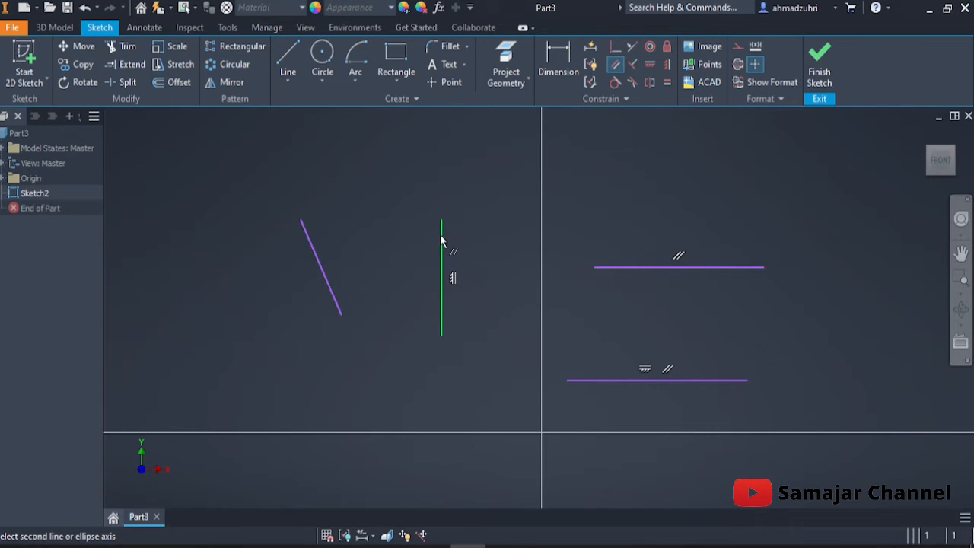
left_click(322, 270)
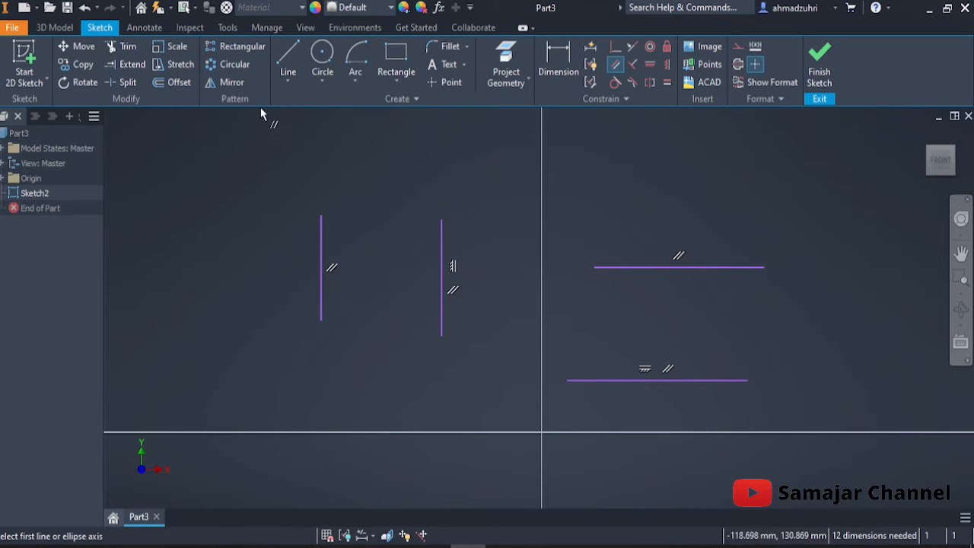
Sketch two unconnected sloping lines above the horizontal pair on the positive X side, the upper one shorter and steeper.
left_click(290, 61)
mouse_move(504, 301)
middle_mouse_down()
mouse_move(494, 348)
mouse_move(388, 472)
middle_mouse_up()
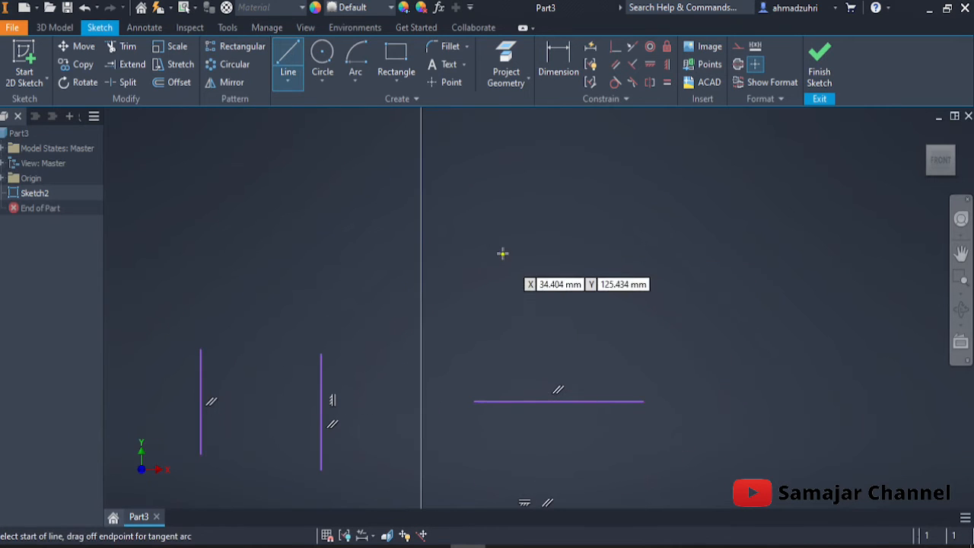
left_click(503, 244)
left_click(642, 181)
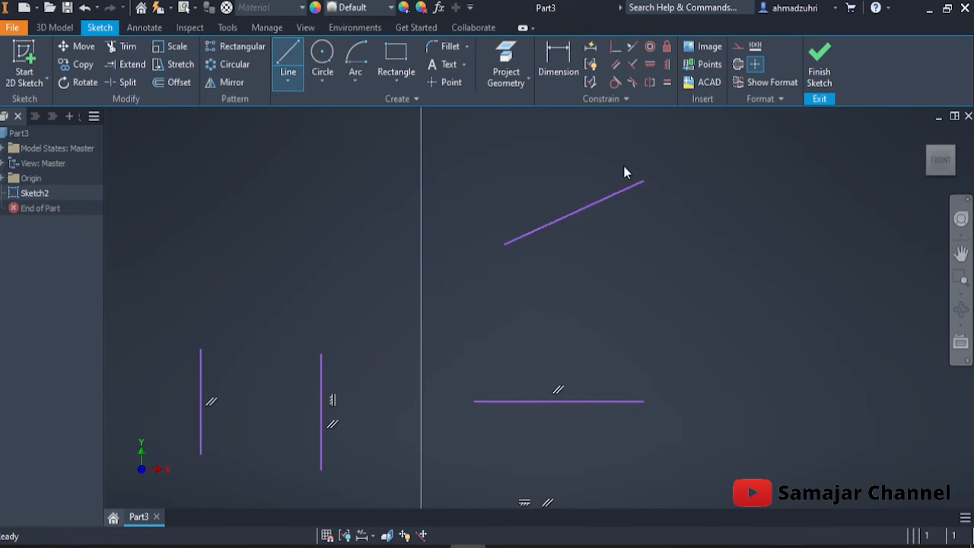
key("Escape")
left_click(282, 83)
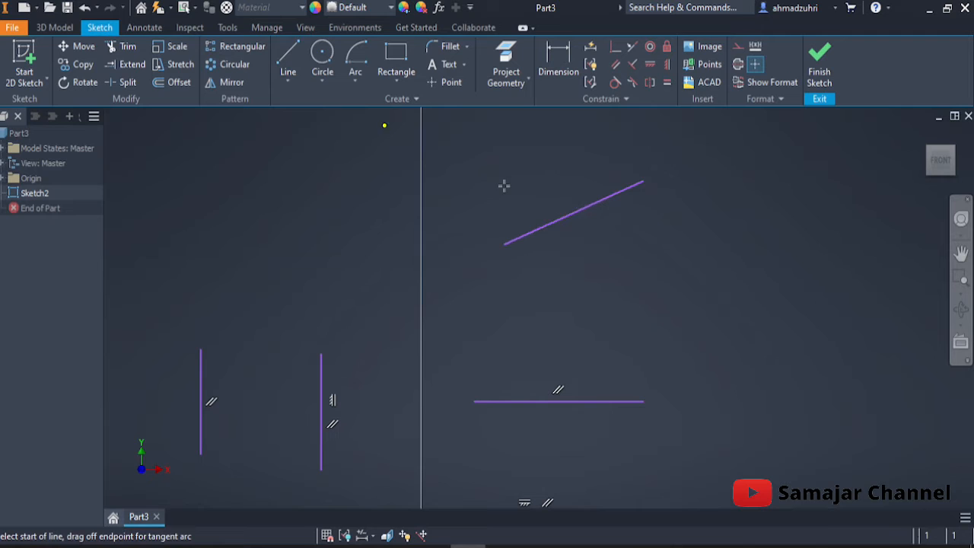
left_click(471, 204)
left_click(536, 124)
key("Escape")
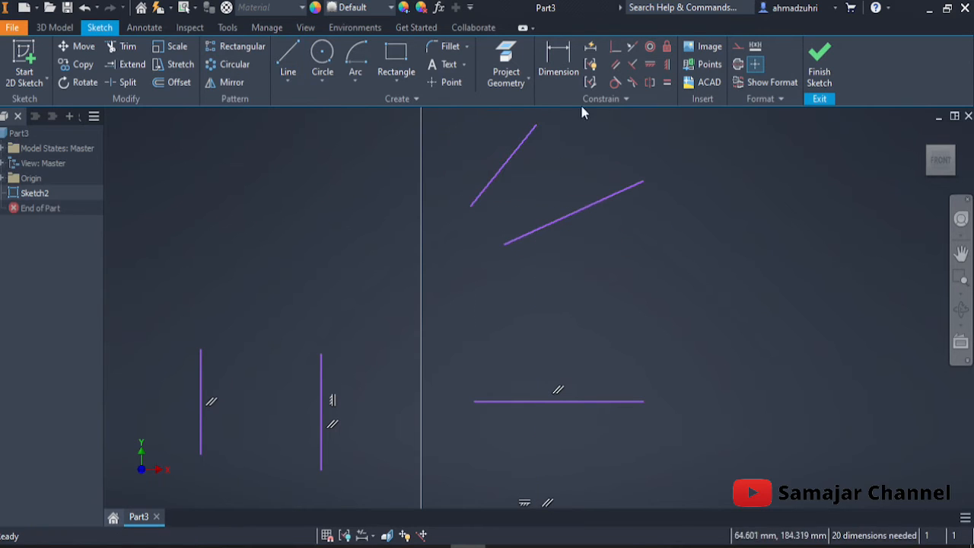
Apply a Parallel constraint between the shallow sloping line and the steeper line above it.
left_click(615, 64)
left_click(606, 198)
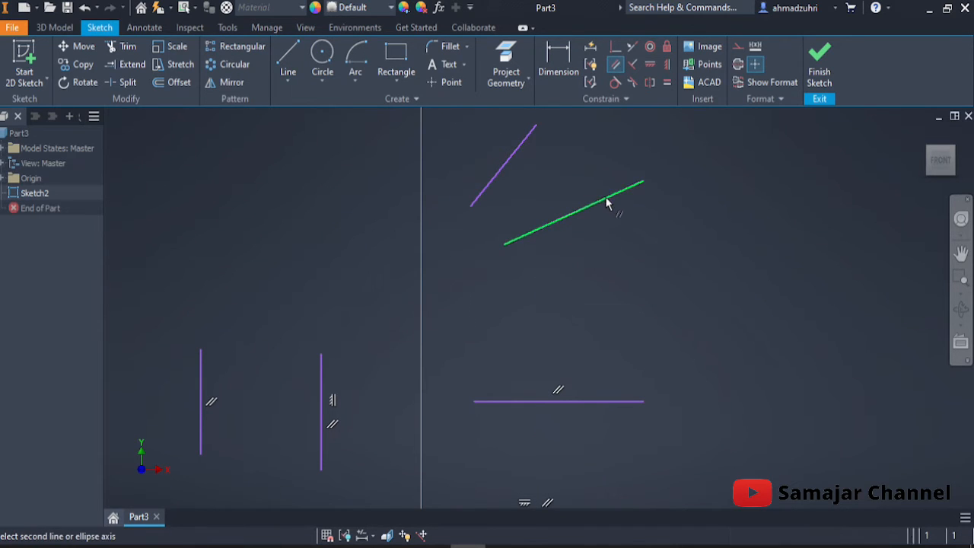
left_click(509, 158)
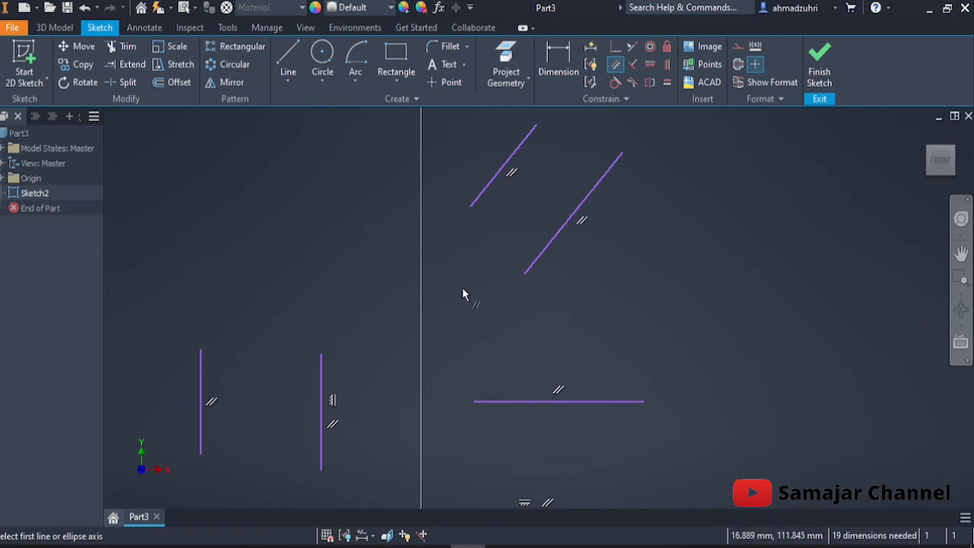
scroll(598, 373, "up", 2)
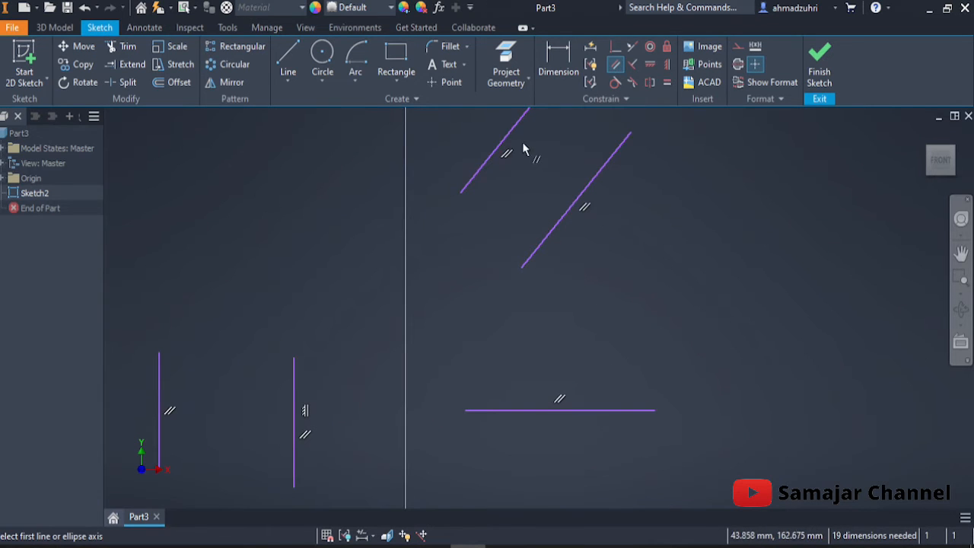
key("Escape")
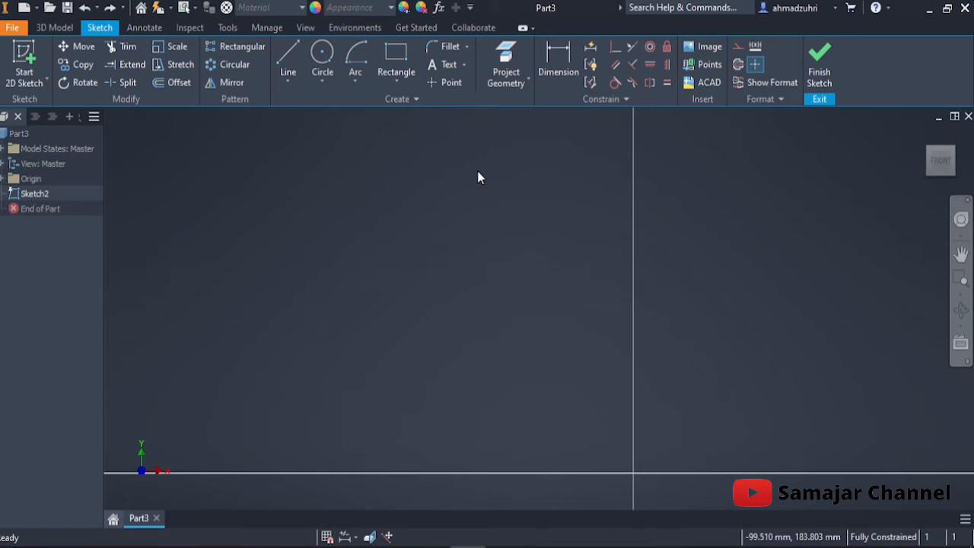
Sketch a circle about 130 mm in diameter above the horizontal axis on the negative X side.
left_click(287, 81)
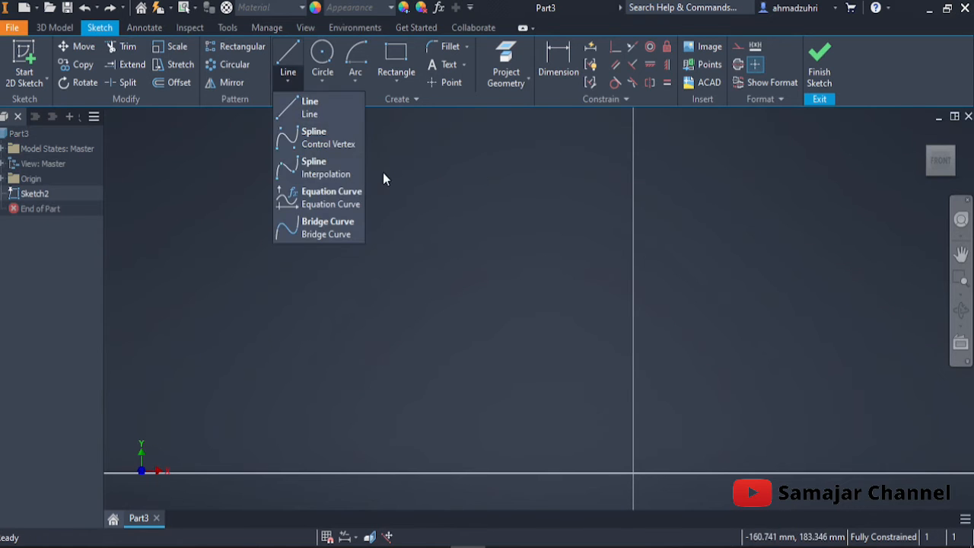
left_click(343, 112)
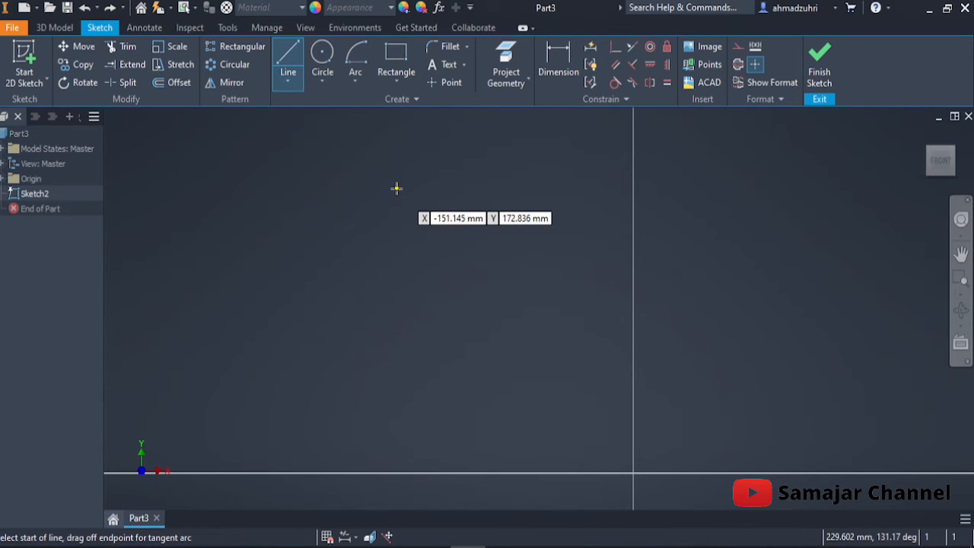
left_click(329, 71)
left_click(346, 268)
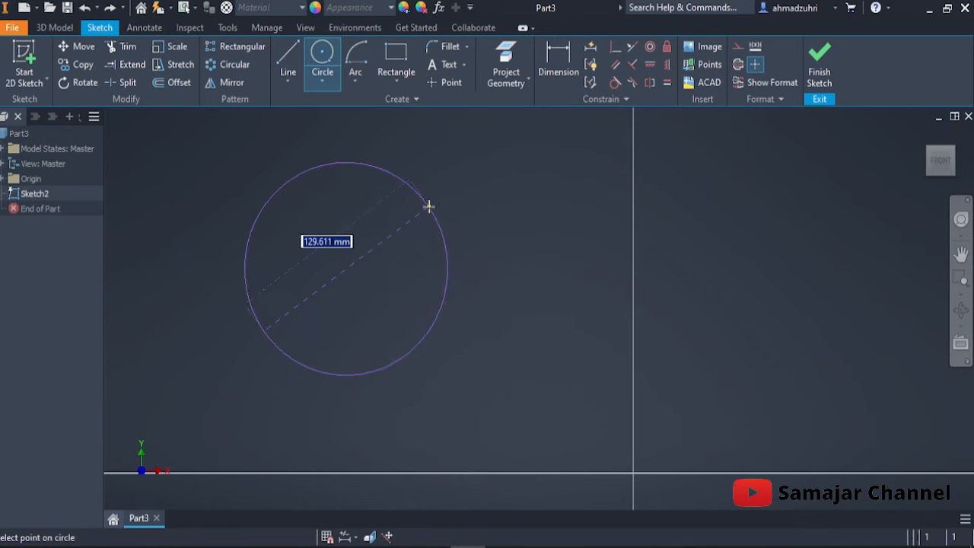
left_click(429, 207)
Sketch a line sloping down toward the vertical axis above the circle, without touching it.
left_click(288, 64)
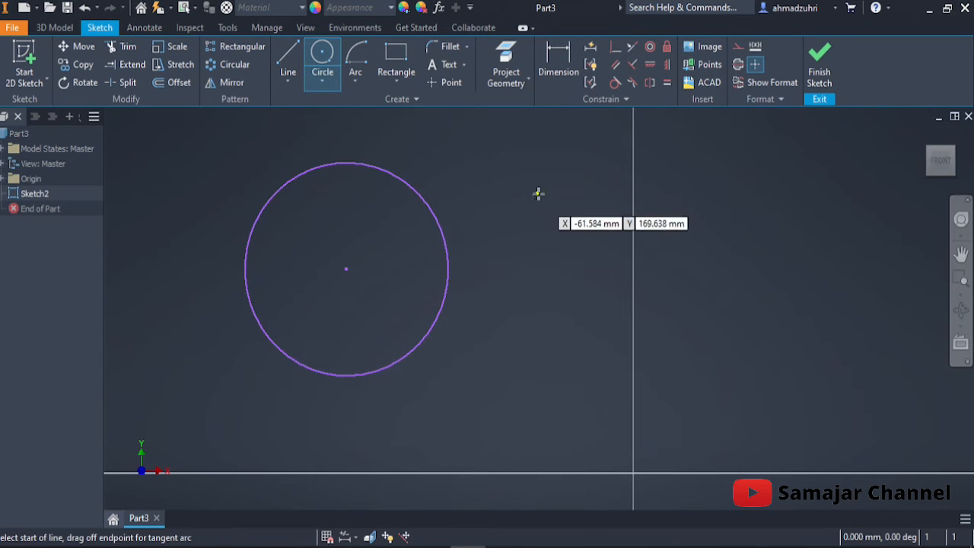
left_click(341, 121)
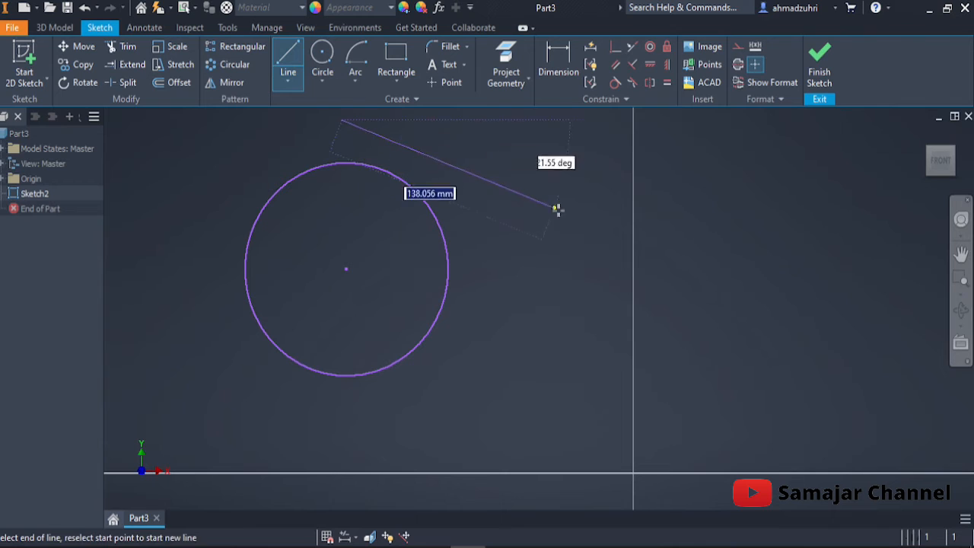
left_click(580, 218)
type("'")
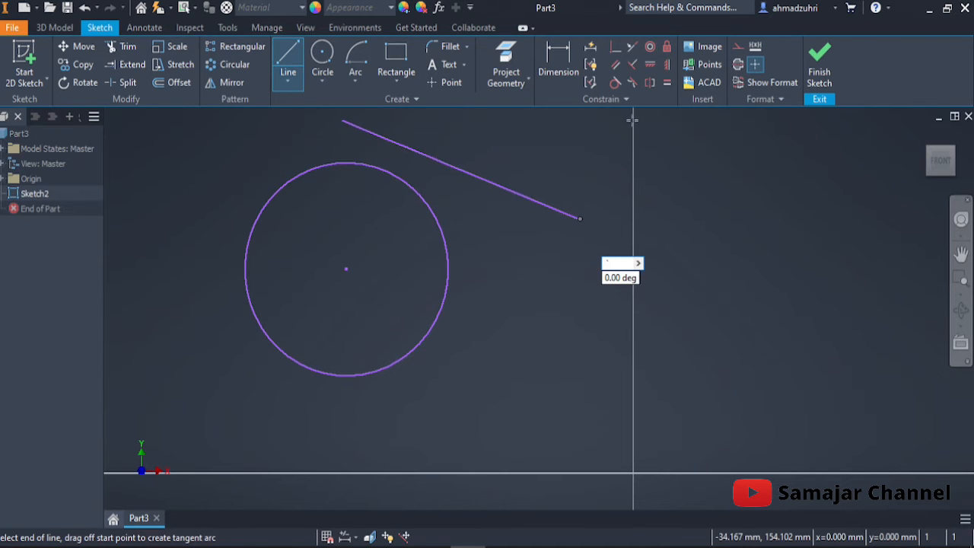
Apply a Tangent constraint between the circle and the sloping line above it.
left_click(615, 82)
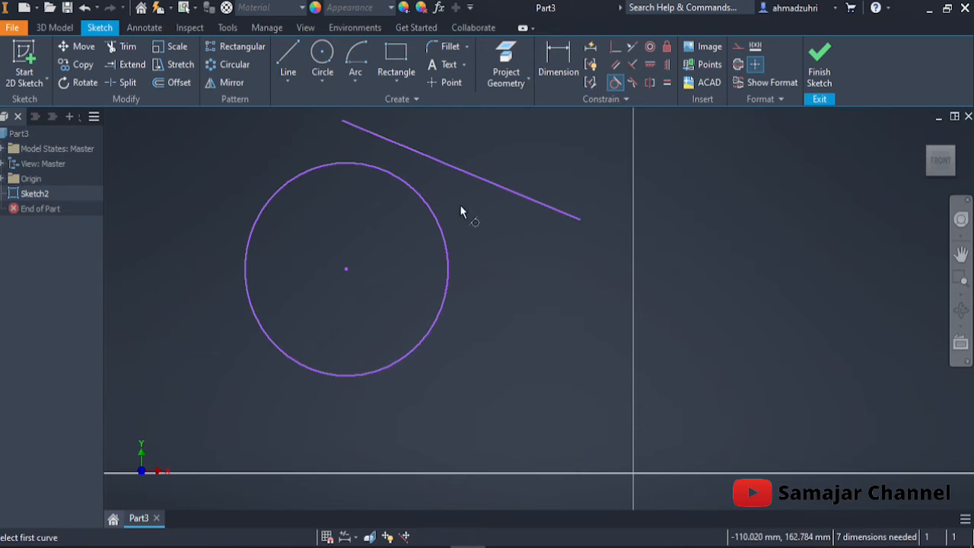
left_click(436, 223)
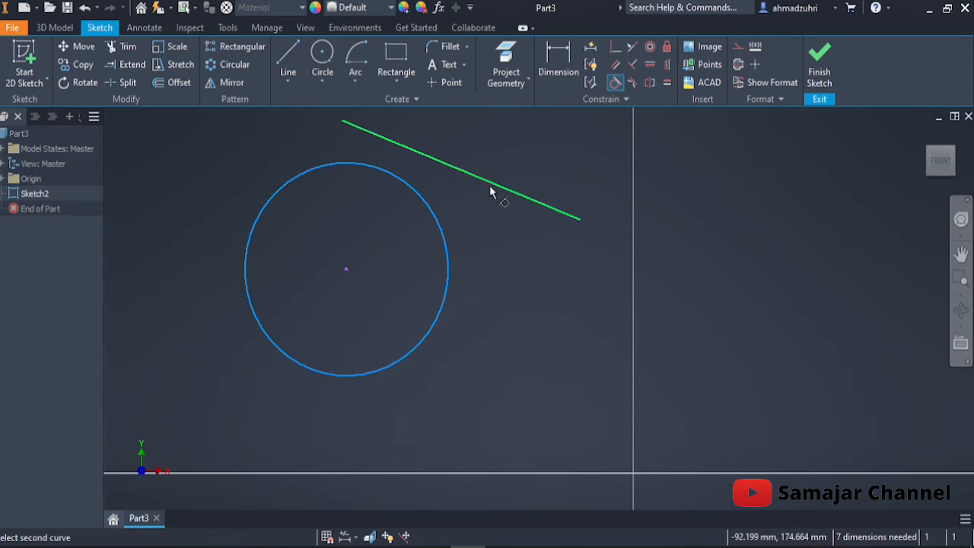
left_click(490, 188)
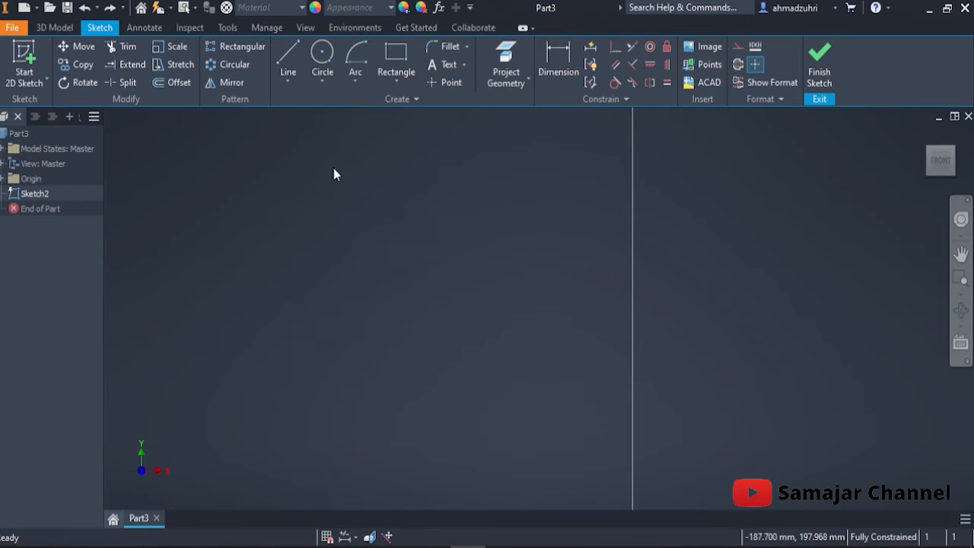
Sketch a line sloping upward toward the vertical axis on the negative X side of the empty sketch.
left_click(288, 79)
left_click(314, 111)
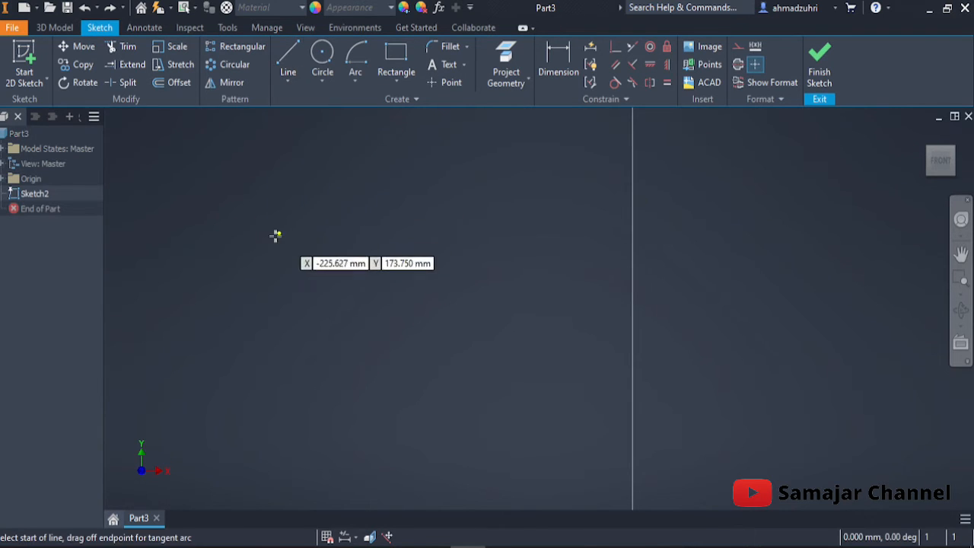
left_click(275, 235)
left_click(391, 184)
key("Escape")
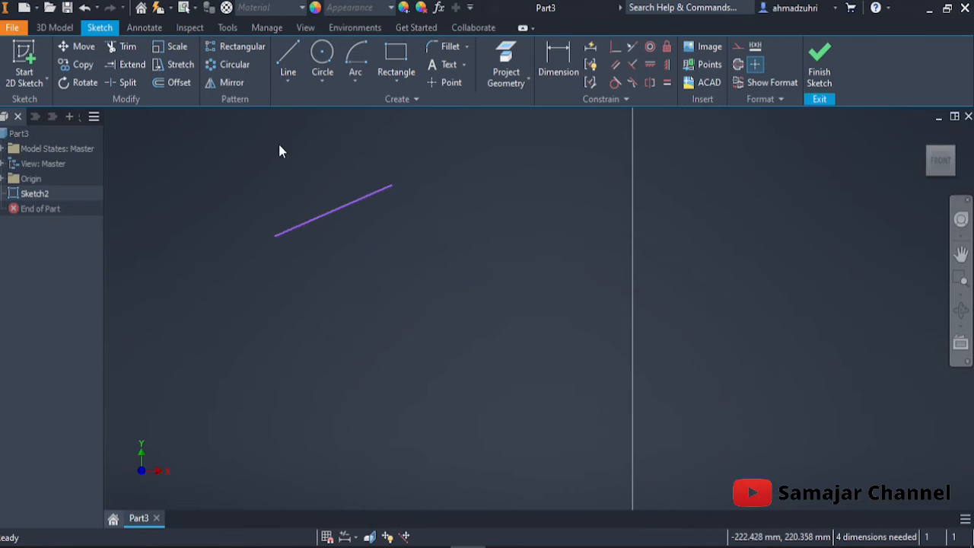
Sketch a second, more gently upward-sloping line below the first line, on the negative X side.
left_click(287, 60)
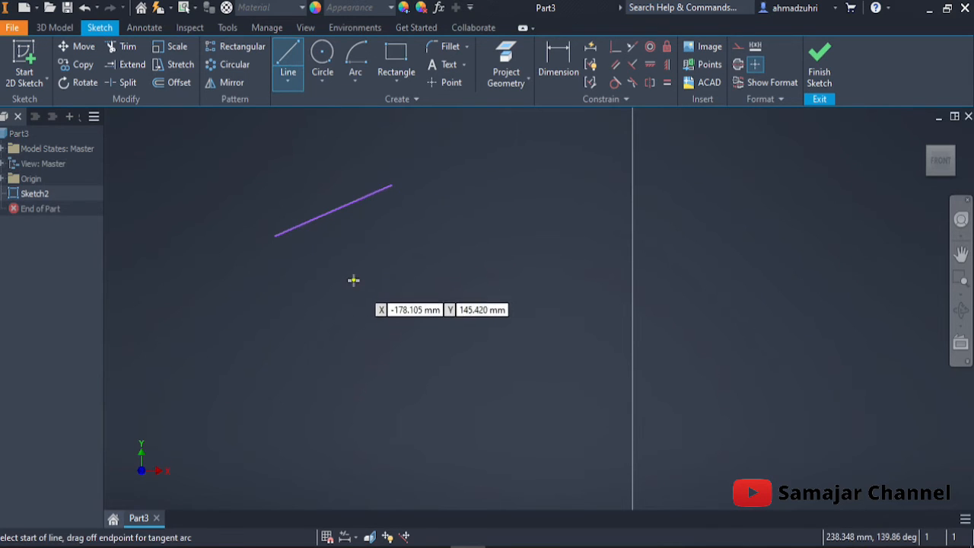
left_click(353, 278)
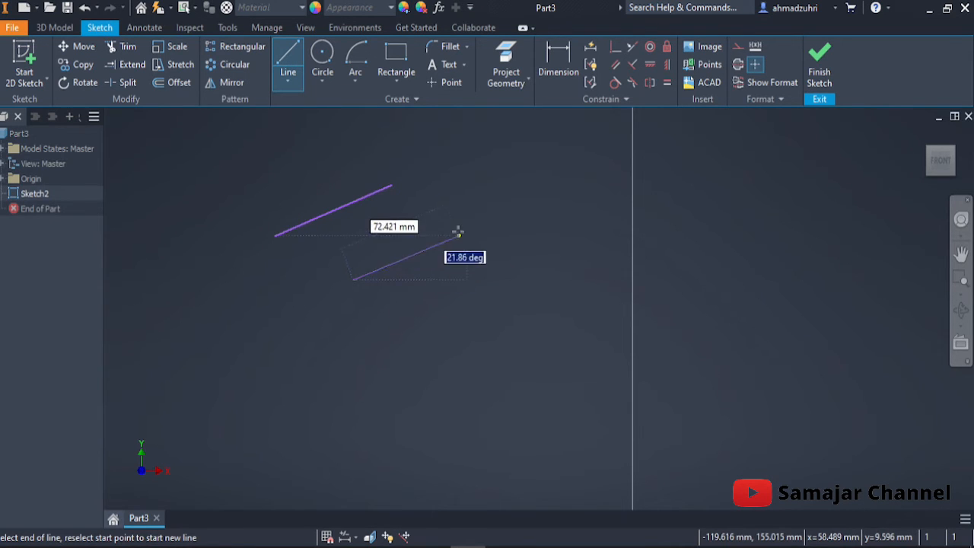
left_click(474, 260)
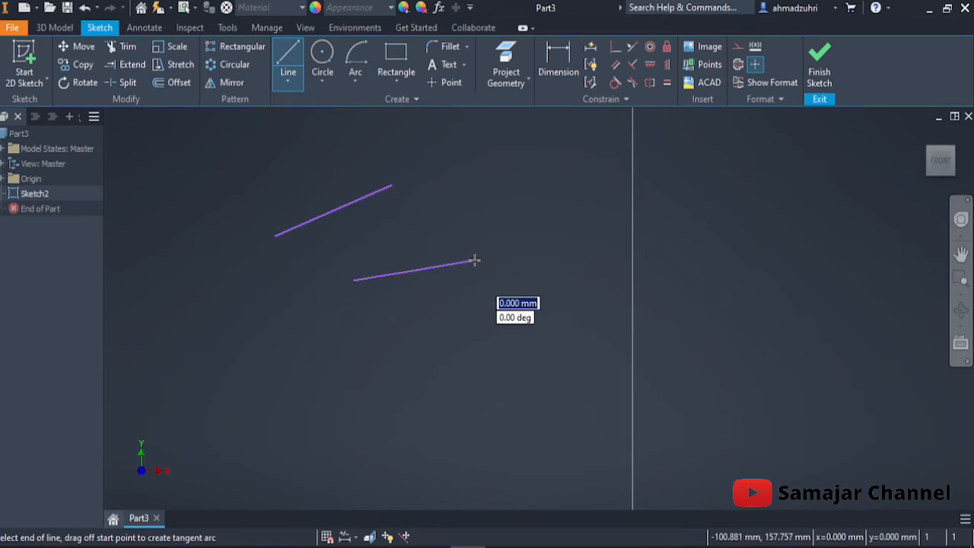
key("Escape")
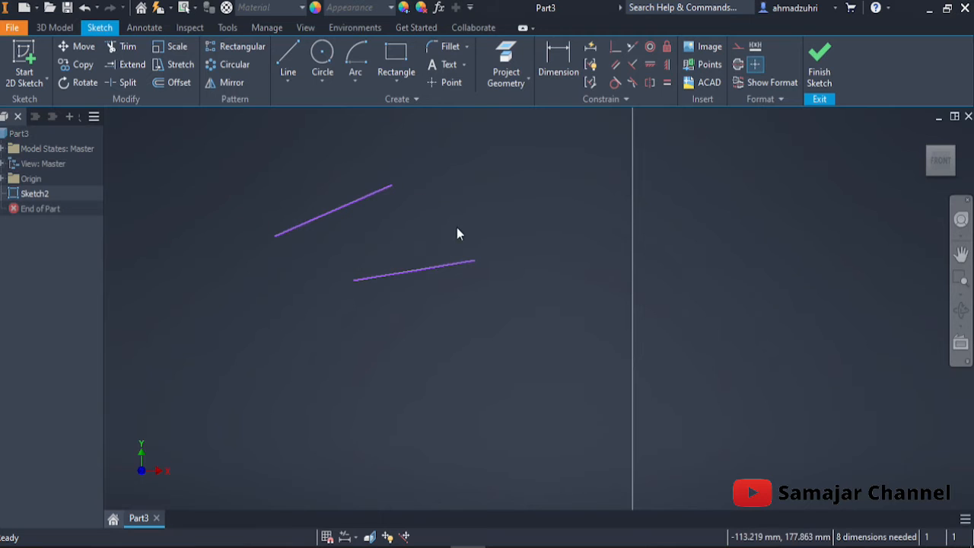
Apply a Collinear constraint between the upper and lower sloping lines and undo it.
left_click(630, 48)
left_click(381, 192)
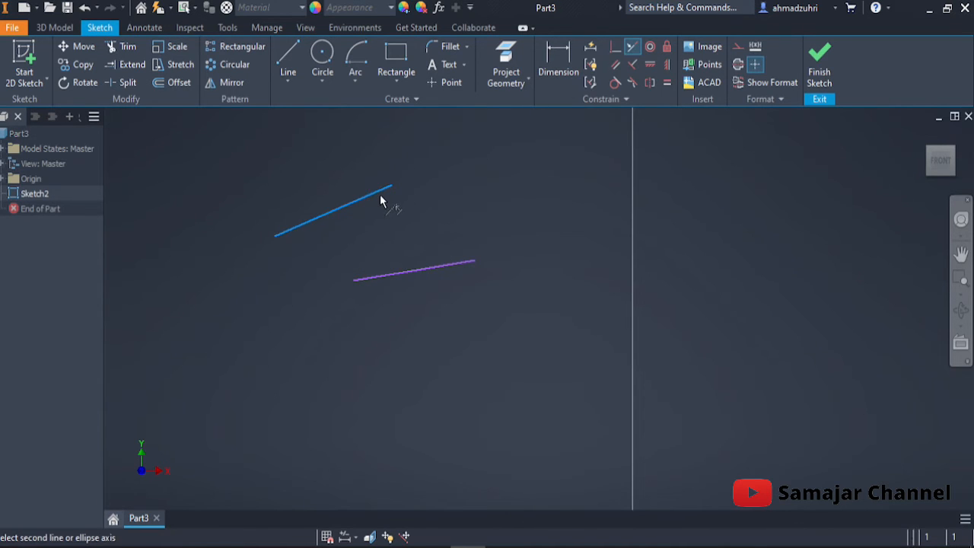
left_click(438, 267)
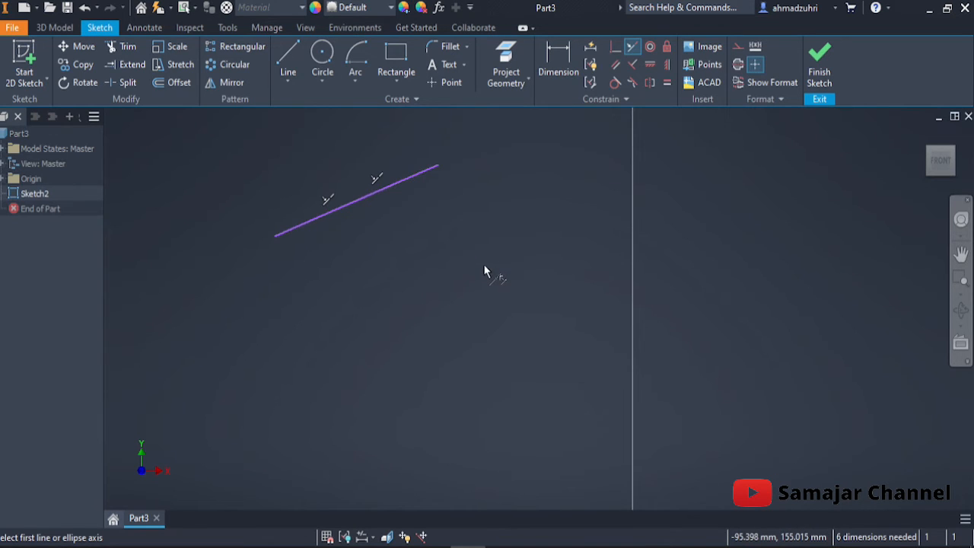
key("ctrl+z")
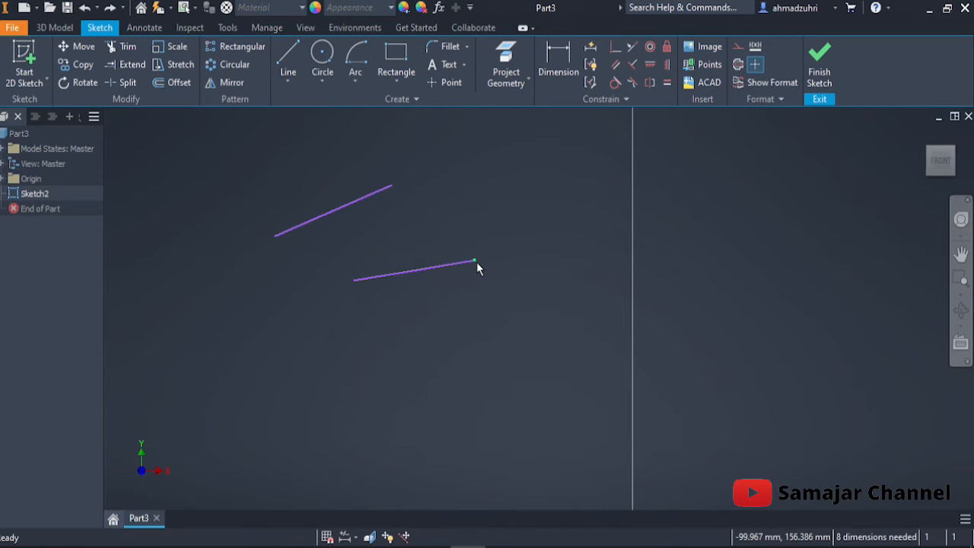
mouse_move(476, 262)
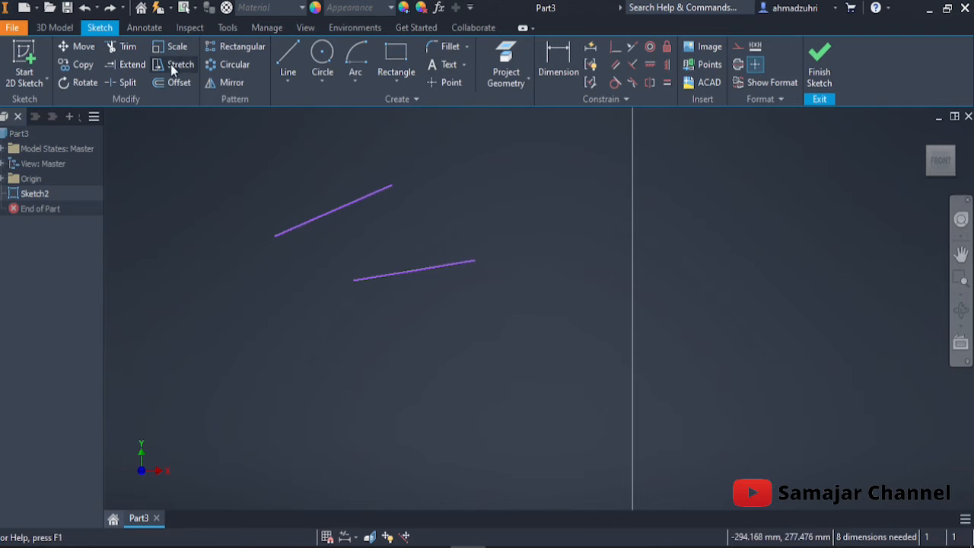
left_click(294, 79)
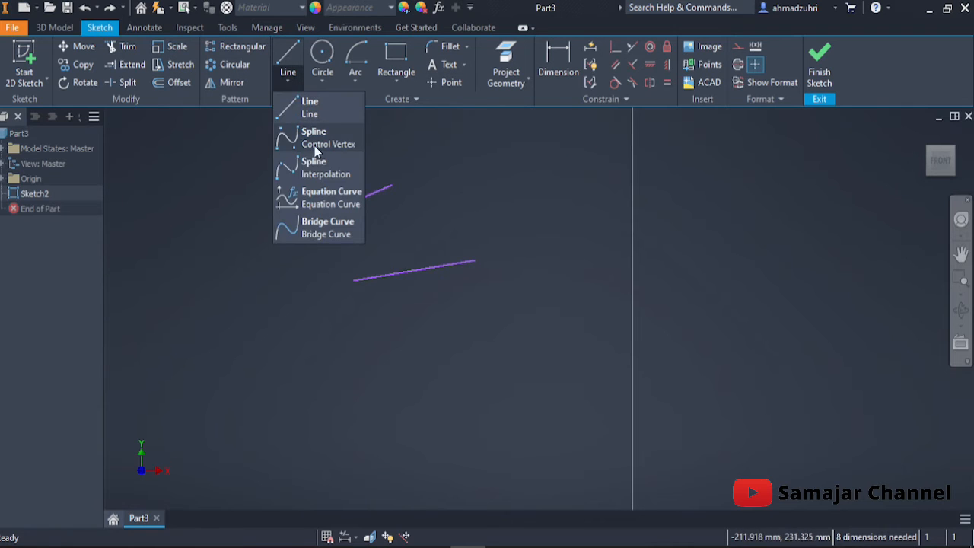
left_click(531, 200)
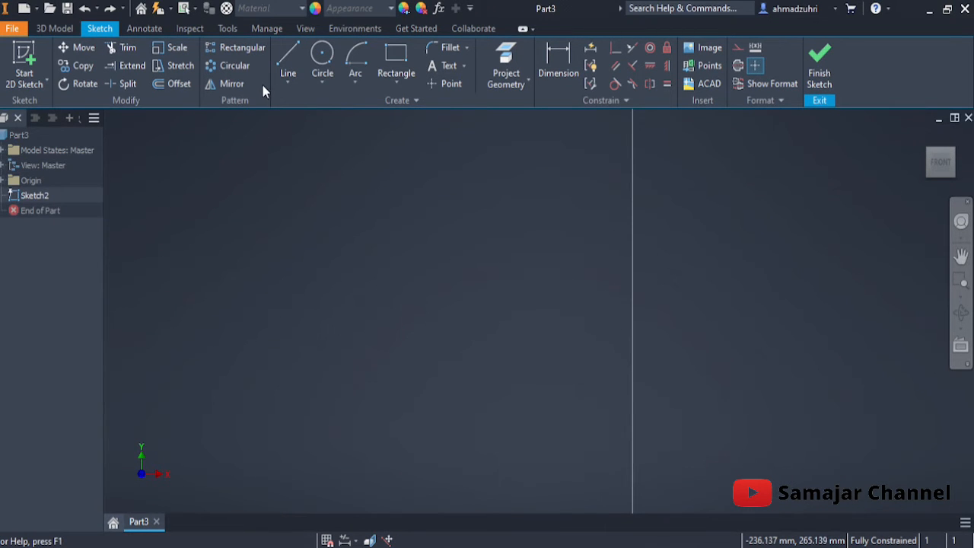
Sketch a single line sloping upward toward the vertical axis on the negative X side of the emptied sketch.
left_click(286, 86)
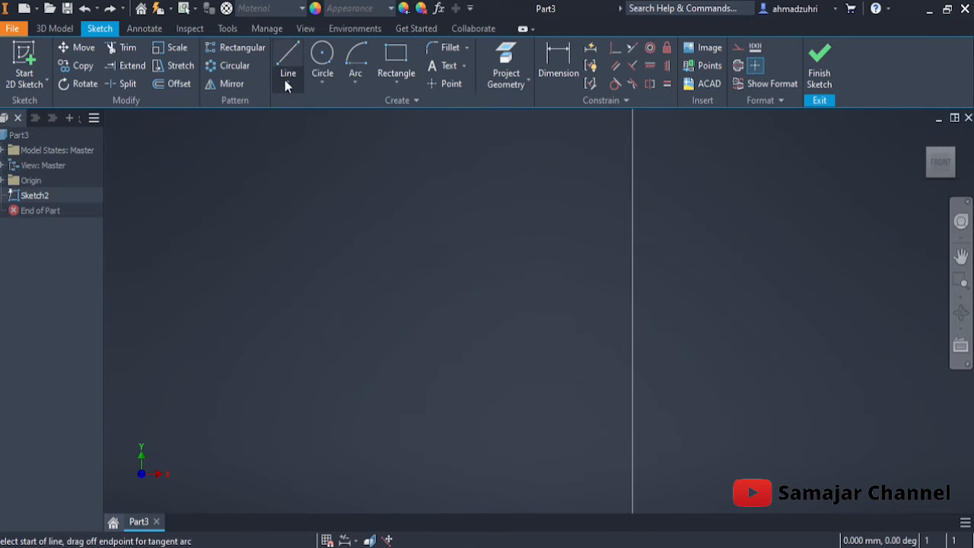
left_click(274, 206)
left_click(378, 166)
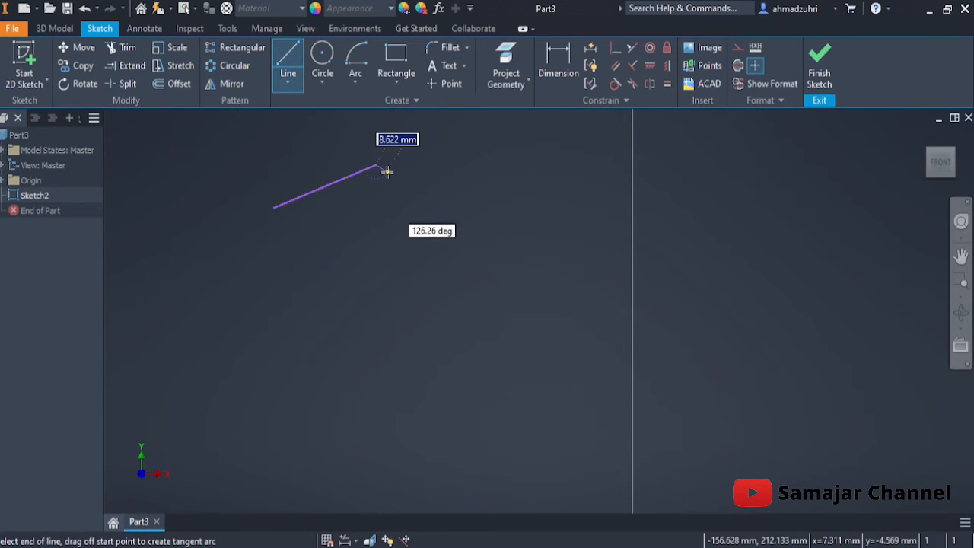
key("Escape")
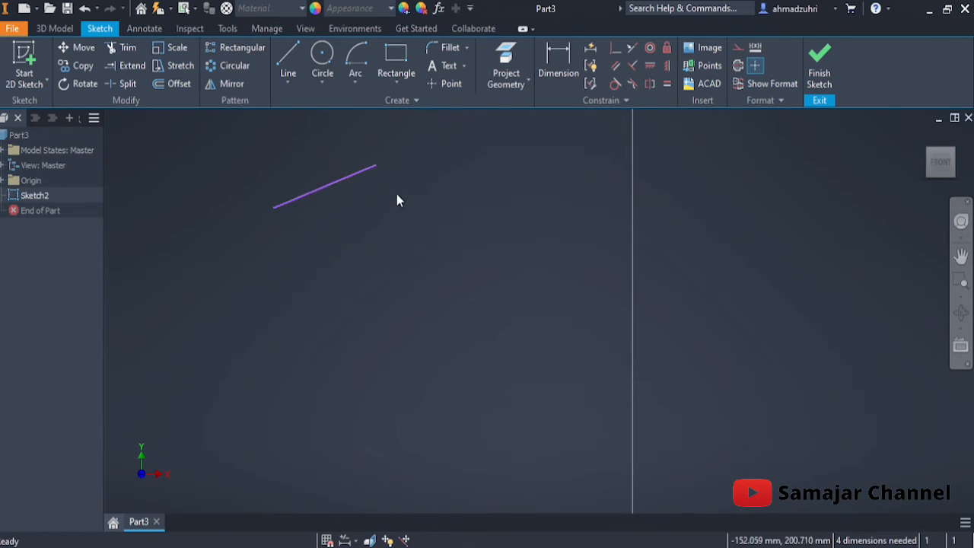
Sketch a steep second line rising about 71 mm from the upper endpoint of the sloping line.
scroll(456, 323, "down", 2)
right_click(457, 323)
left_click(641, 319)
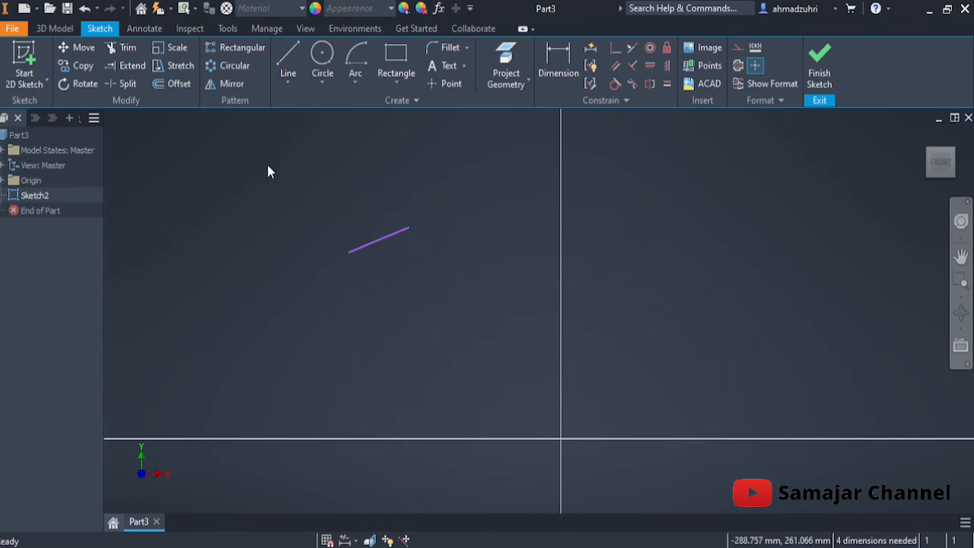
left_click(285, 63)
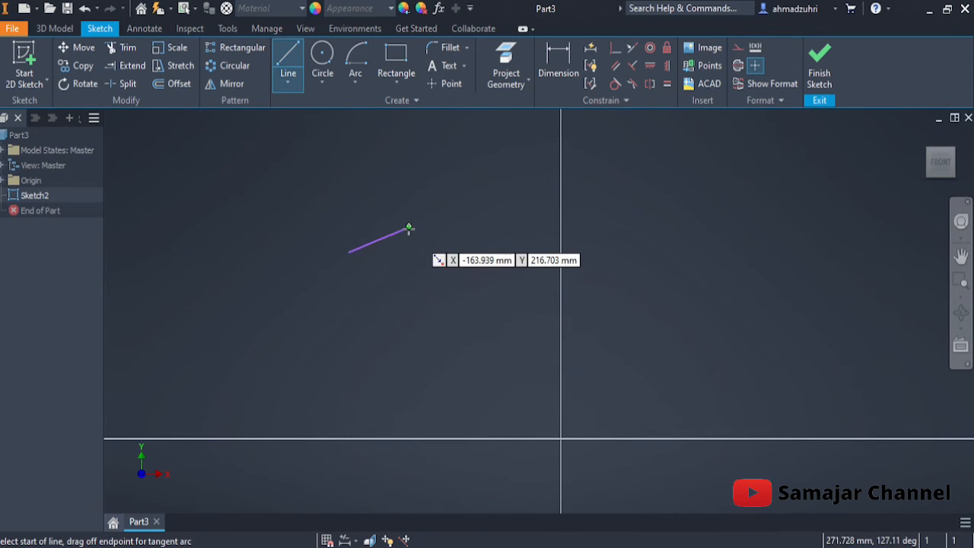
left_click(409, 228)
left_click(421, 159)
key("Escape")
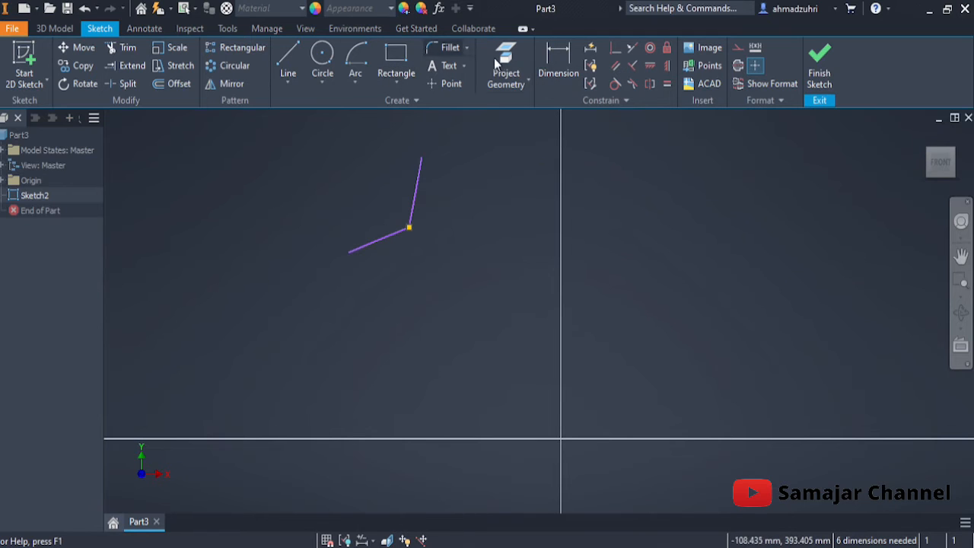
Dimension the angle between the two connected lines, accepting the proposed value.
left_click(544, 72)
left_click(413, 216)
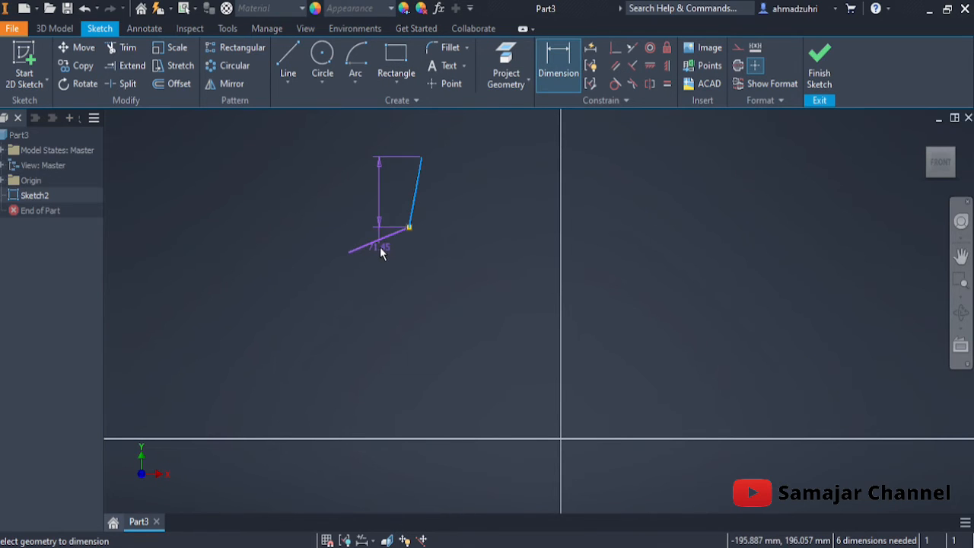
left_click(381, 247)
left_click(394, 216)
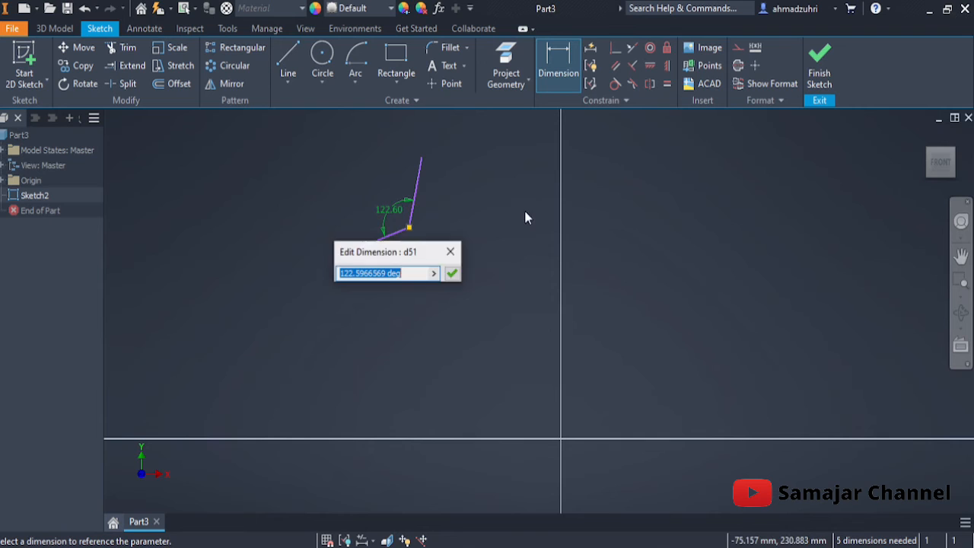
left_click(458, 270)
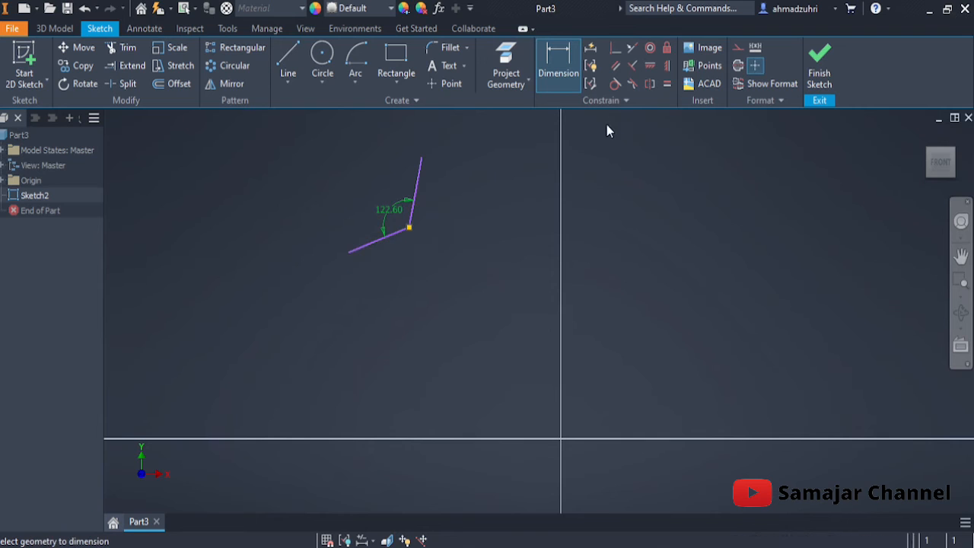
Try to apply a Perpendicular constraint between the steep line and the sloping line while their angle is dimensioned.
left_click(627, 70)
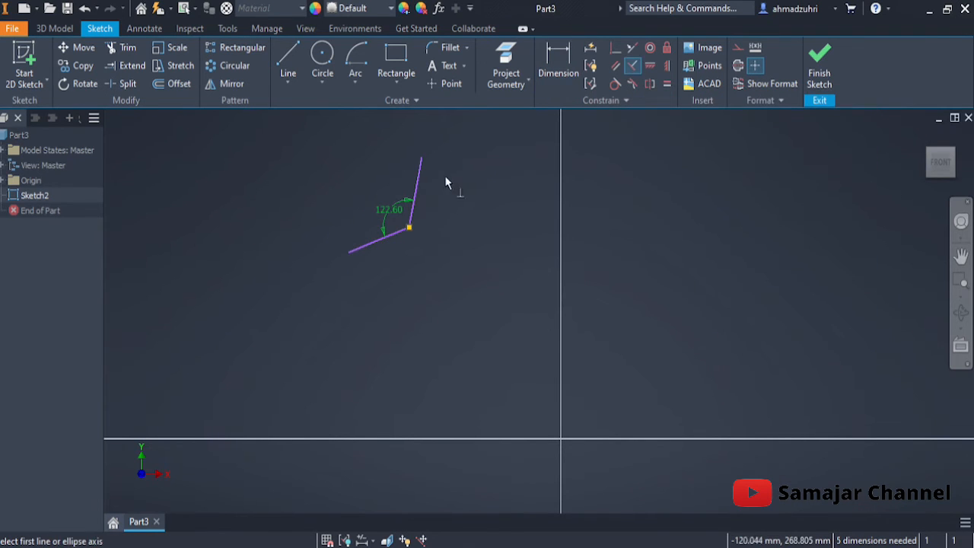
left_click(421, 186)
left_click(389, 235)
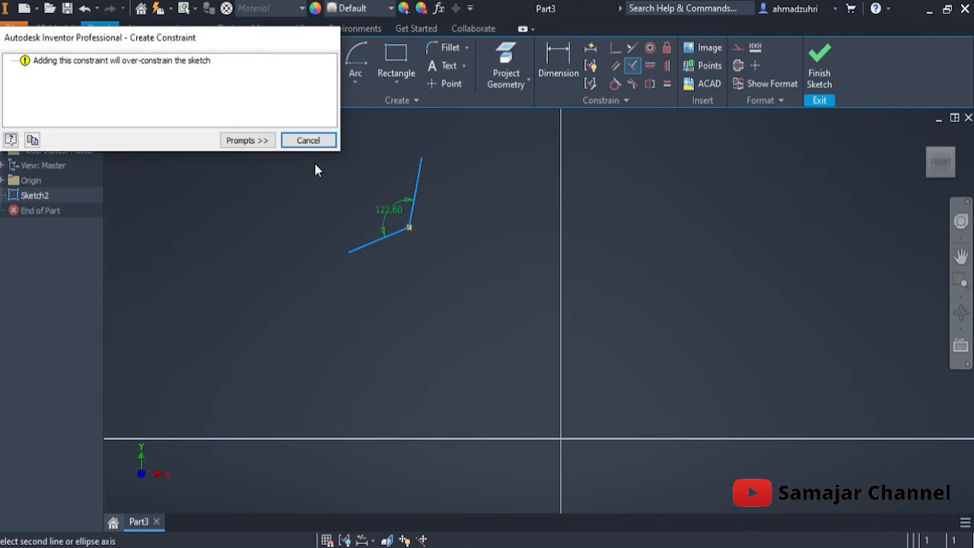
left_click(308, 141)
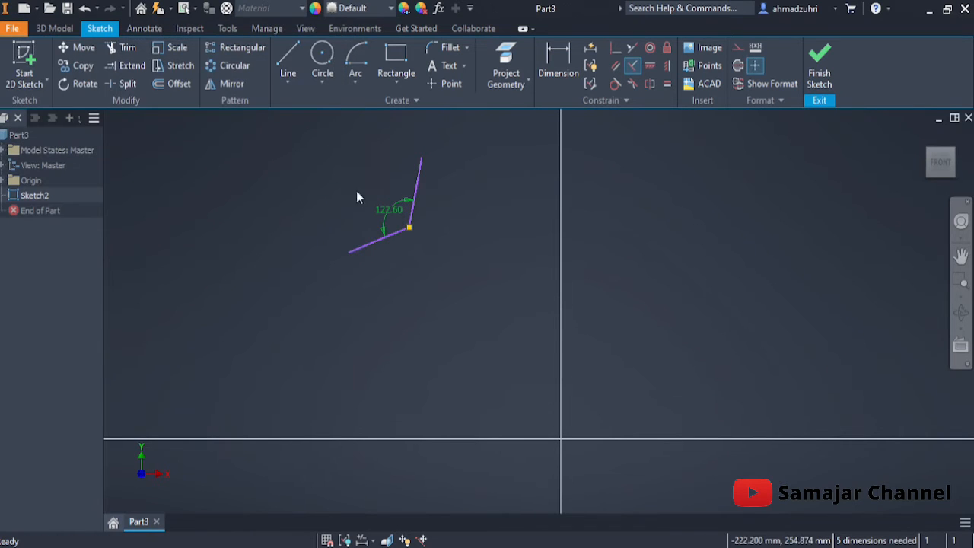
Delete the angular dimension between the two connected lines.
key("Escape")
left_click(385, 210)
key("Delete")
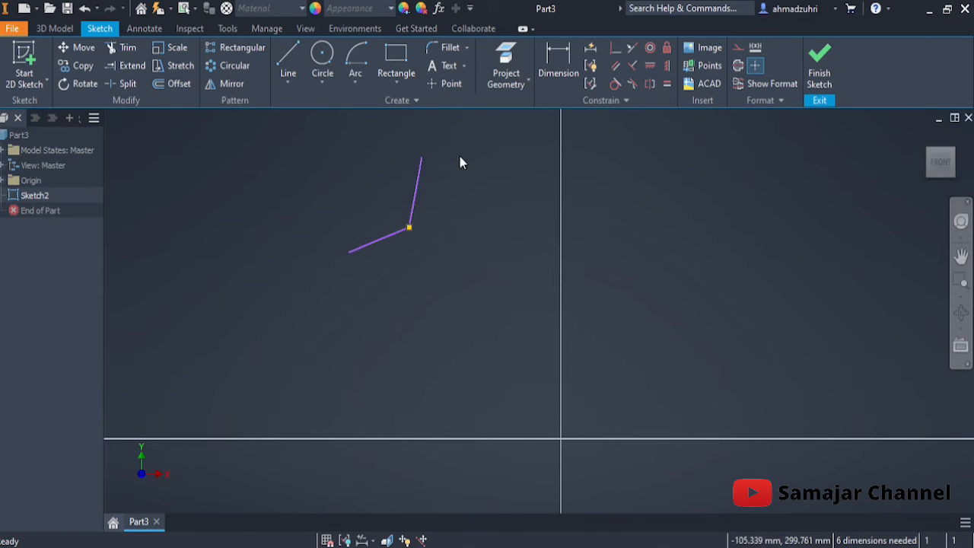
Apply a Perpendicular constraint between the steep line and the sloping line it meets.
left_click(632, 67)
left_click(413, 202)
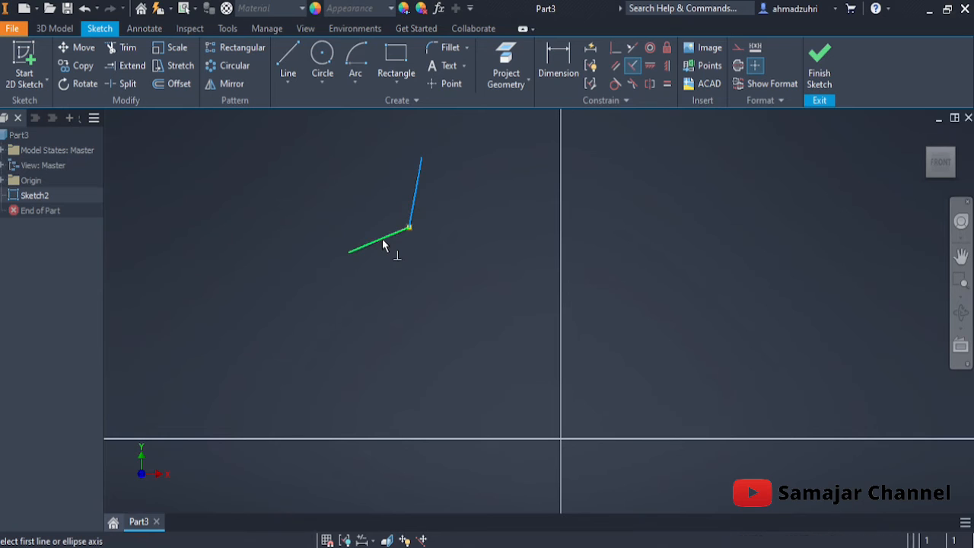
left_click(383, 241)
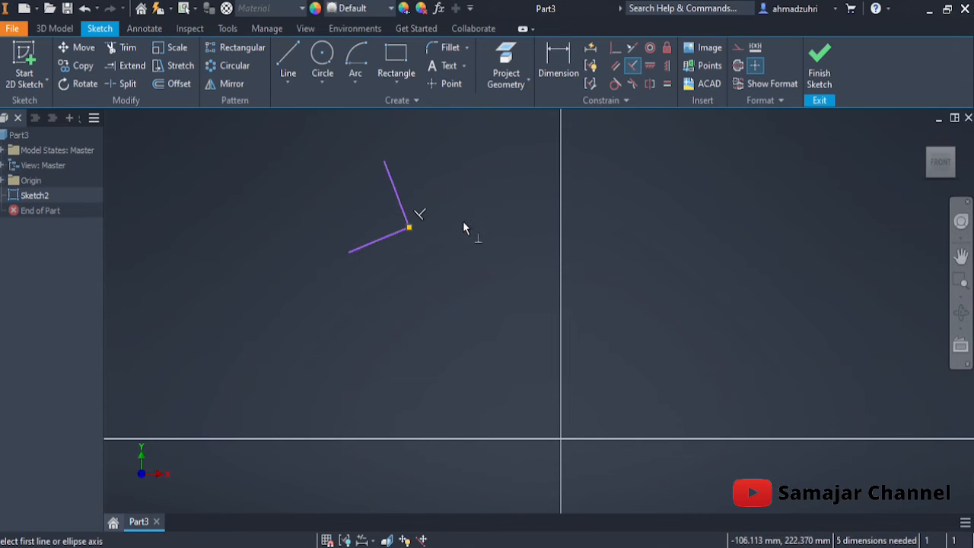
key("Escape")
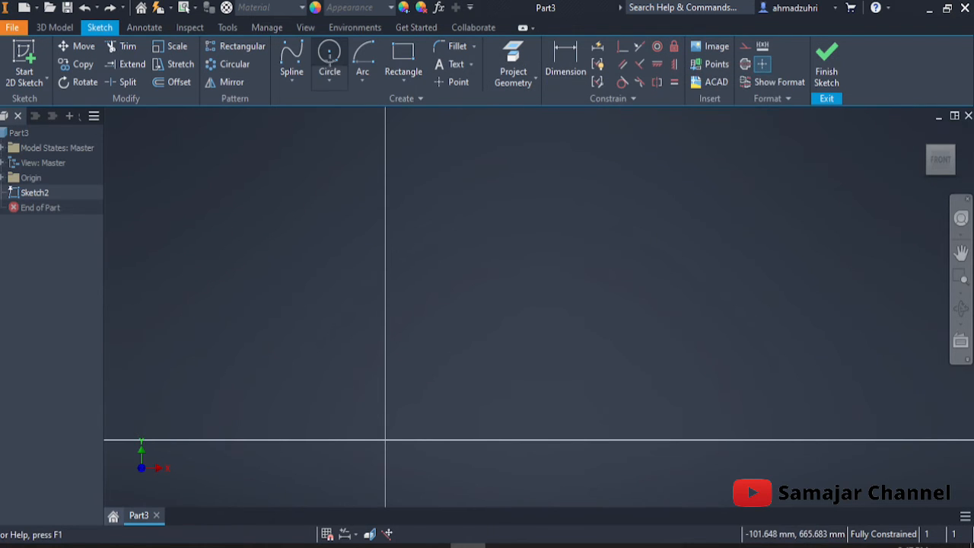
Sketch two separate circles above the horizontal axis, one crossing the vertical axis and a slightly smaller one on the positive X side.
left_click(330, 57)
left_click(363, 217)
left_click(432, 170)
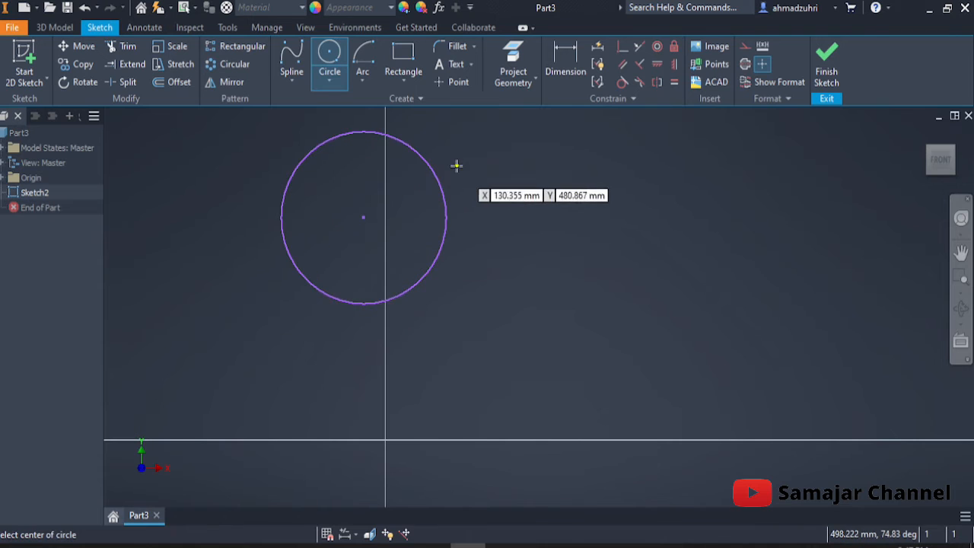
left_click(565, 222)
left_click(615, 167)
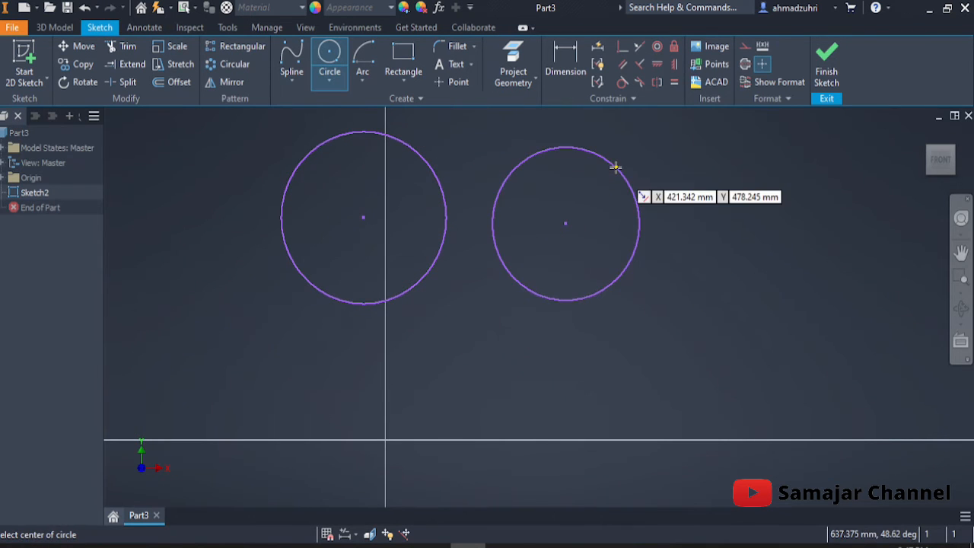
key("Escape")
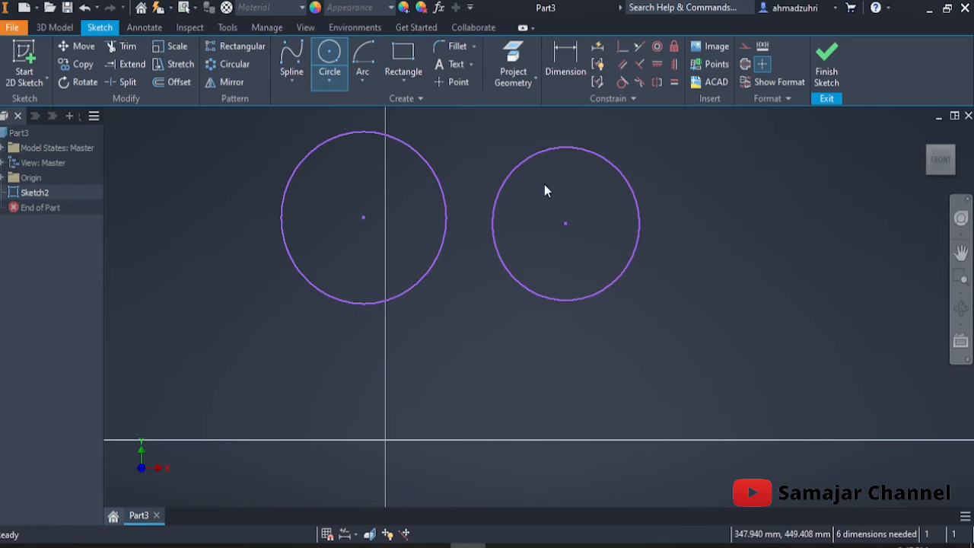
Apply a Concentric constraint between the smaller circle and the circle crossing the vertical axis.
left_click(597, 156)
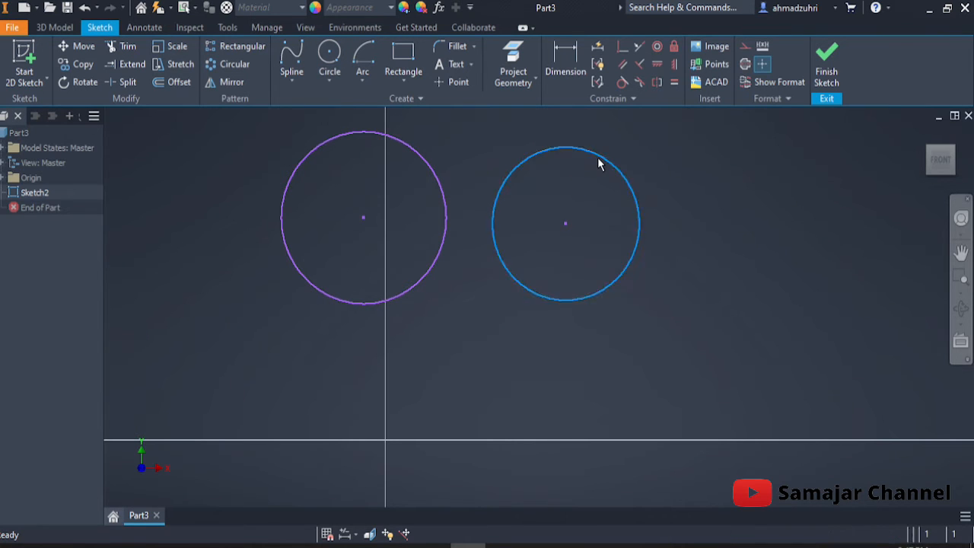
left_click(658, 48)
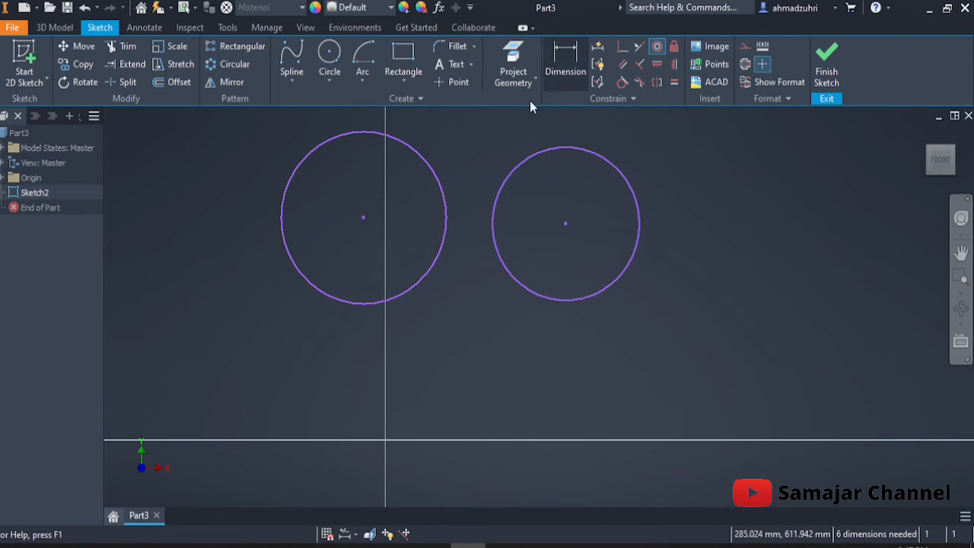
left_click(514, 171)
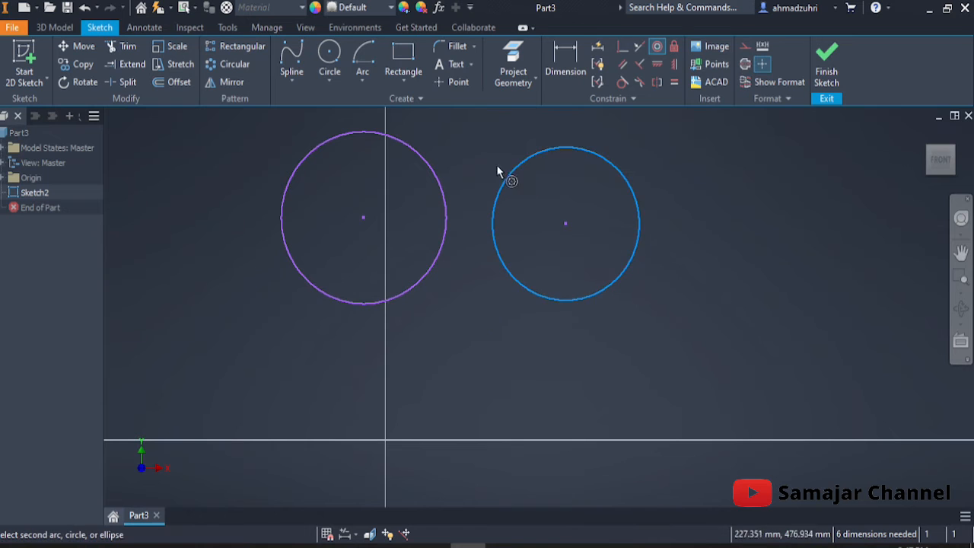
left_click(442, 188)
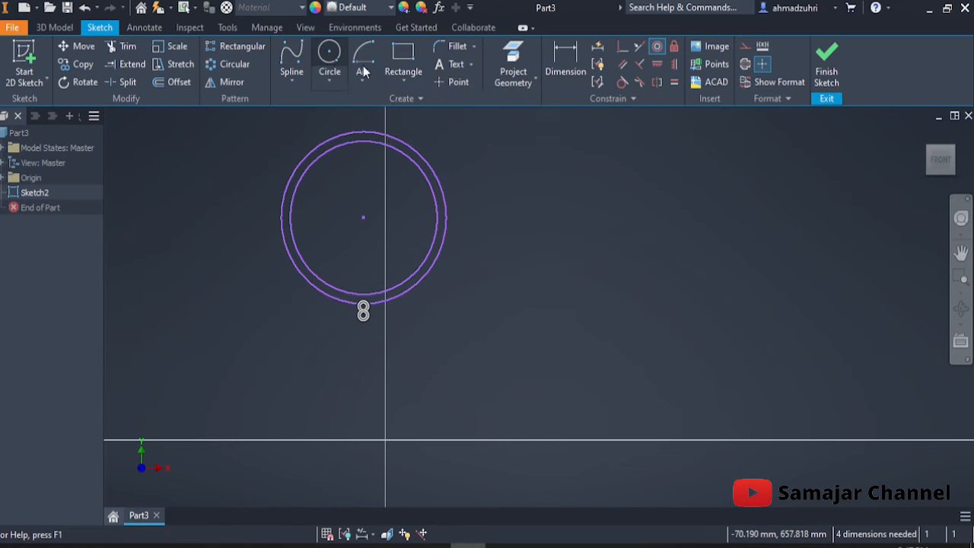
Sketch an upward-sloping line on the positive X side, clear of the concentric circles and above the horizontal axis.
left_click(303, 76)
left_click(311, 102)
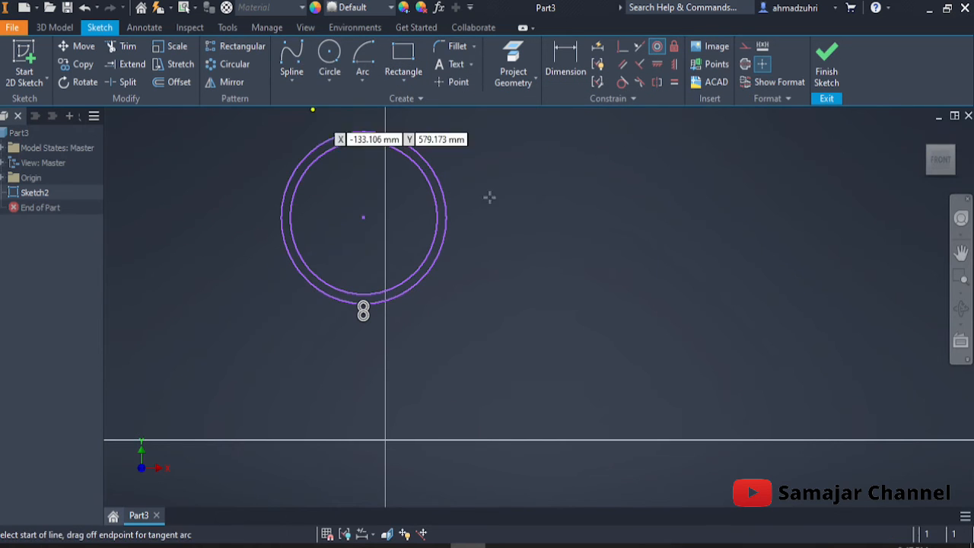
left_click(539, 337)
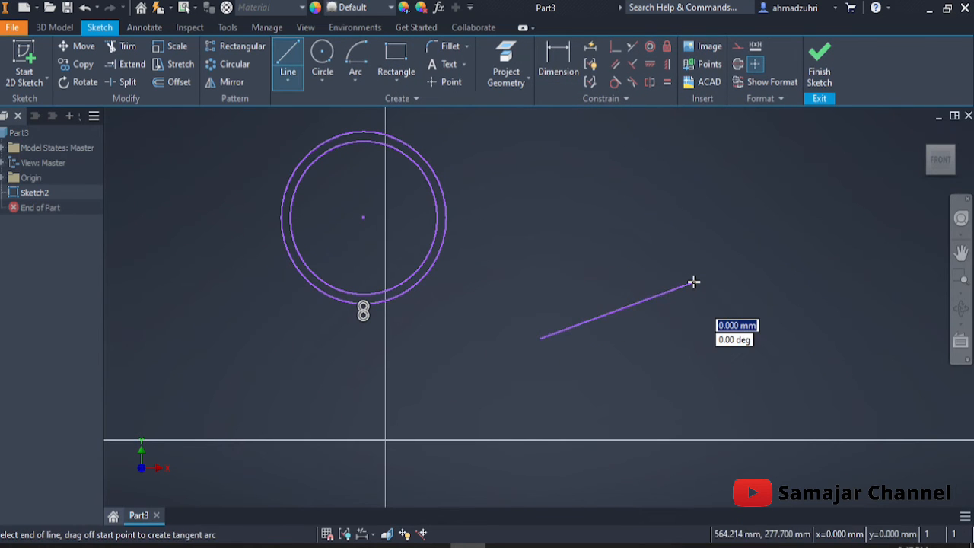
Finish the upward-sloping line beside the concentric circles and apply a Horizontal constraint to it.
left_click(694, 282)
key("Escape")
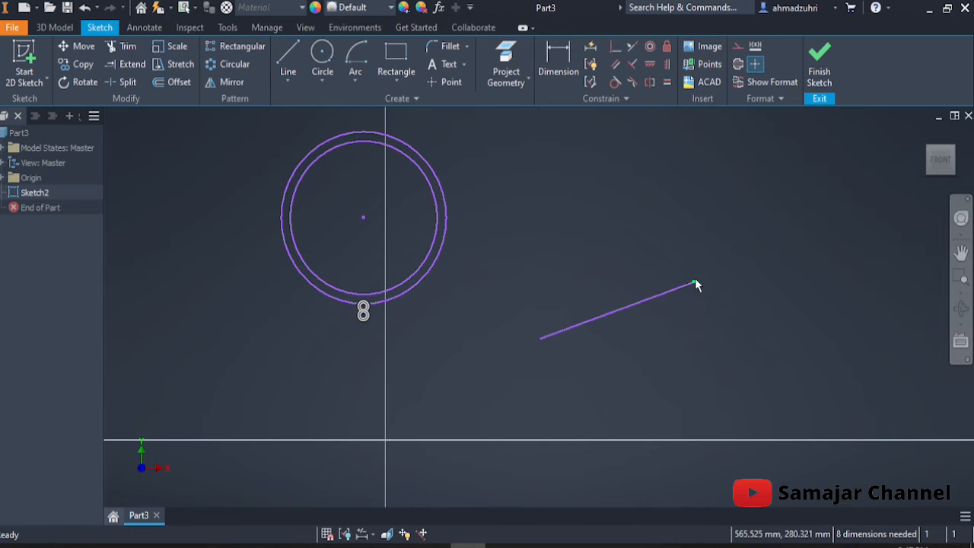
left_click(608, 312)
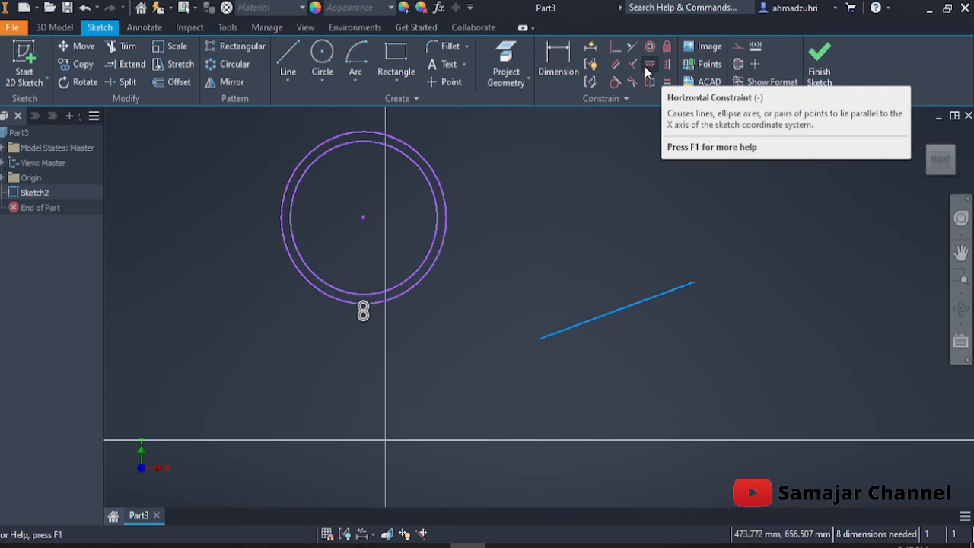
left_click(644, 66)
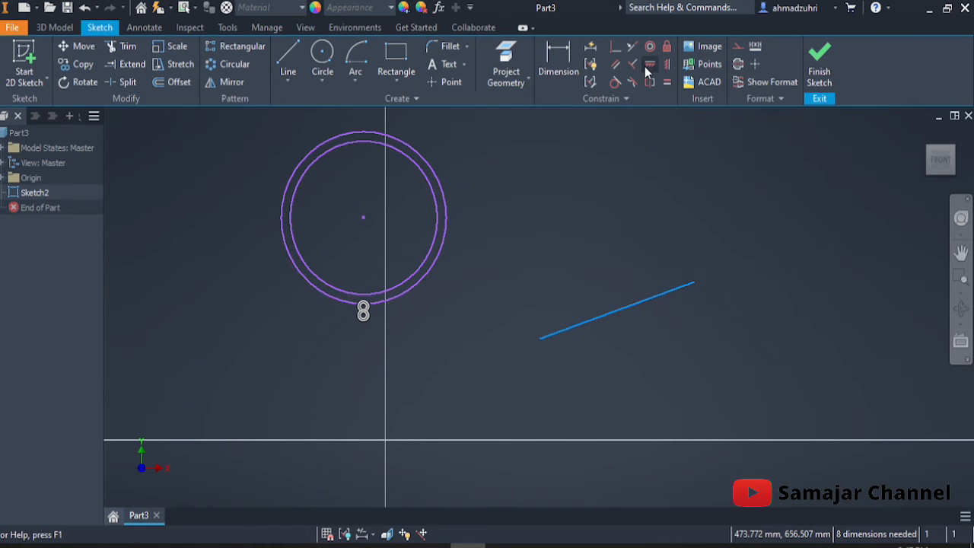
Sketch a separate steep upward-sloping line farther along the positive X side, above and beyond the horizontal line's far end.
left_click(288, 60)
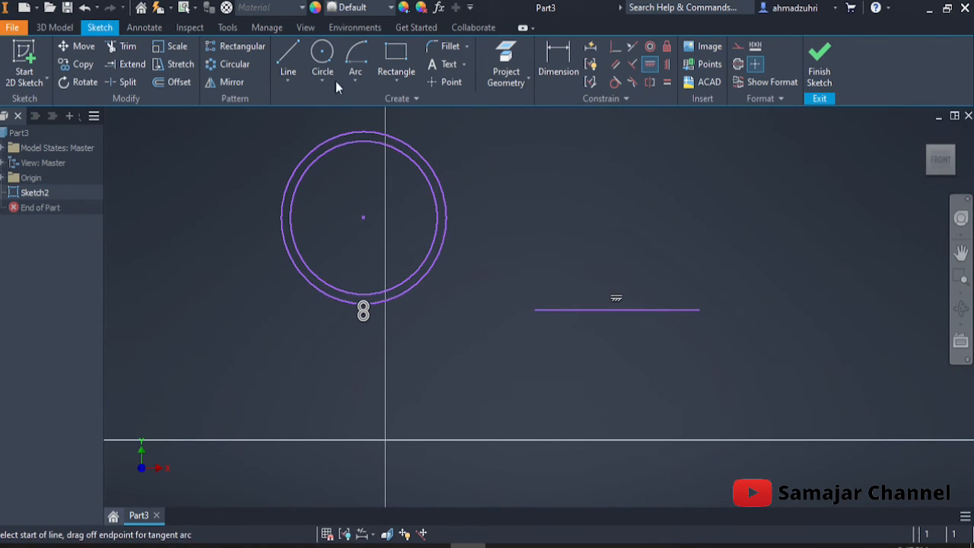
left_click(783, 256)
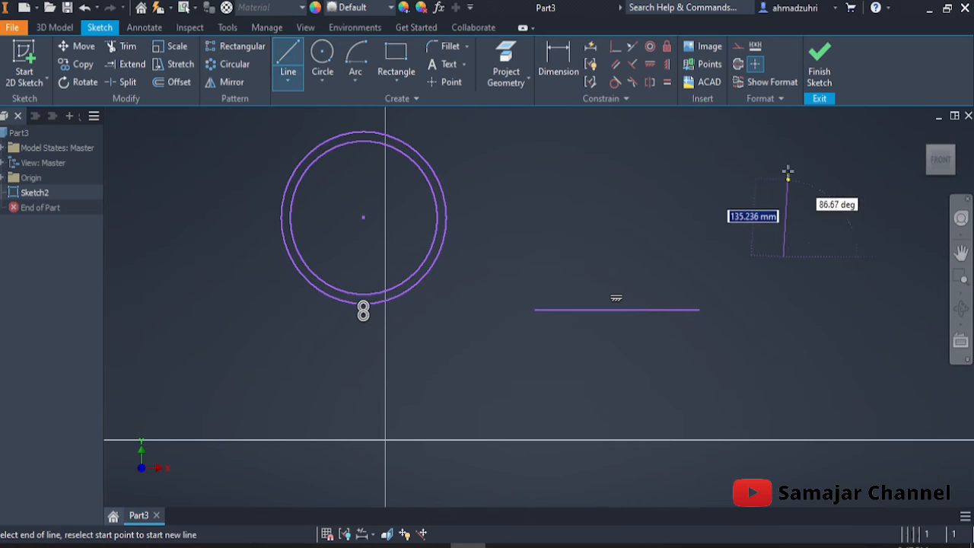
left_click(875, 150)
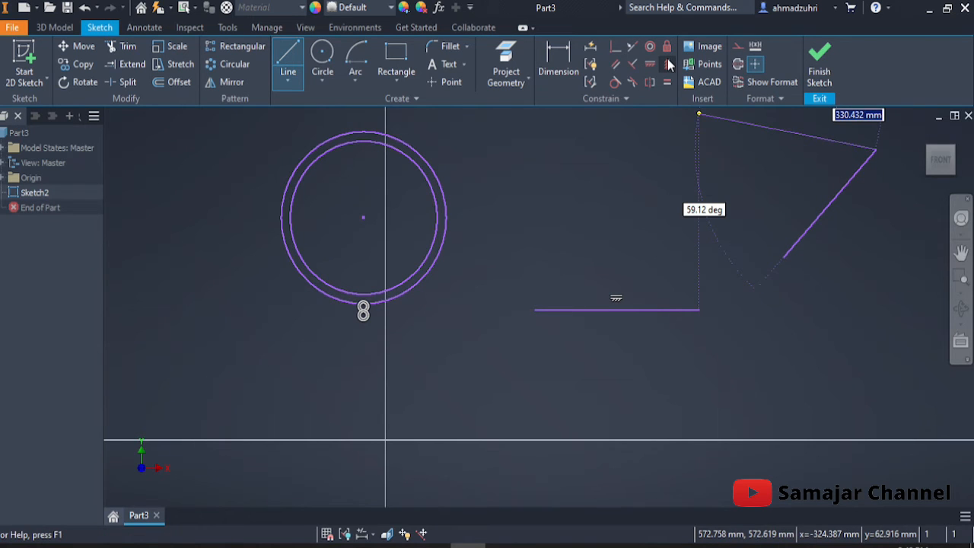
key("Escape")
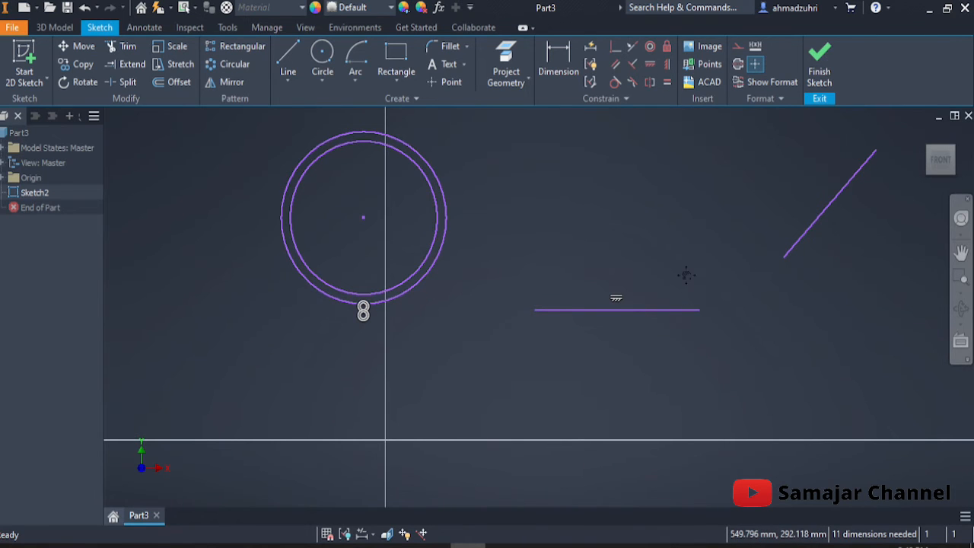
Apply a Vertical constraint to the steep sloping line on the far positive X side.
middle_click_drag(686, 274, 598, 314)
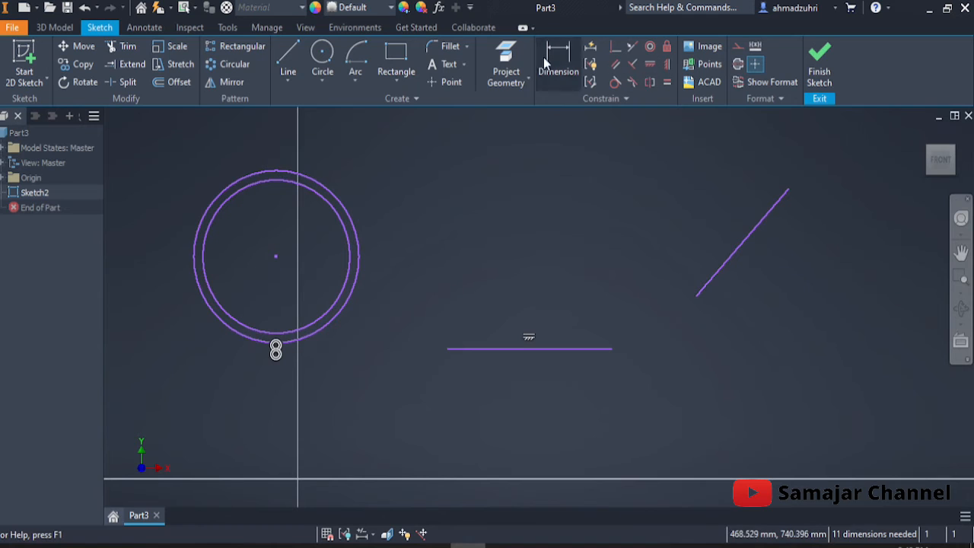
left_click(736, 243)
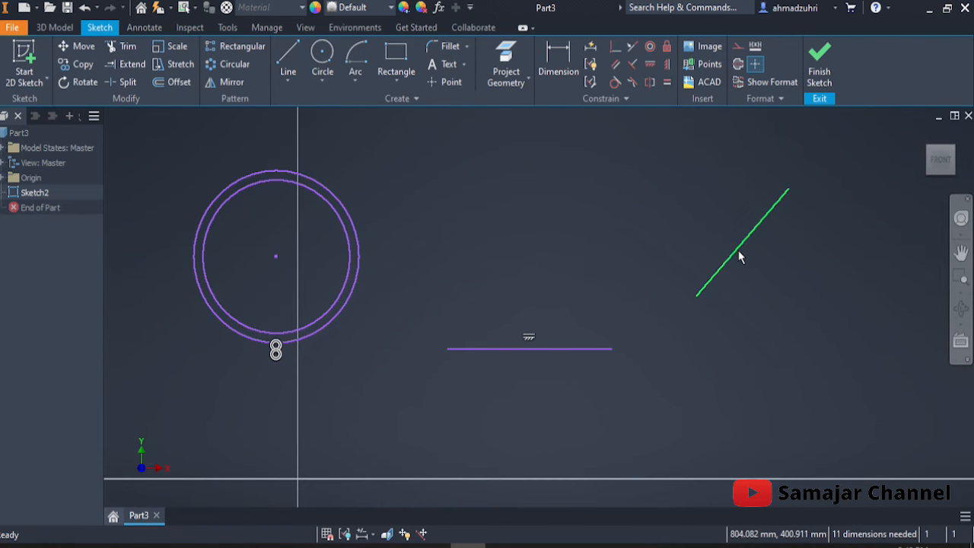
left_click(666, 64)
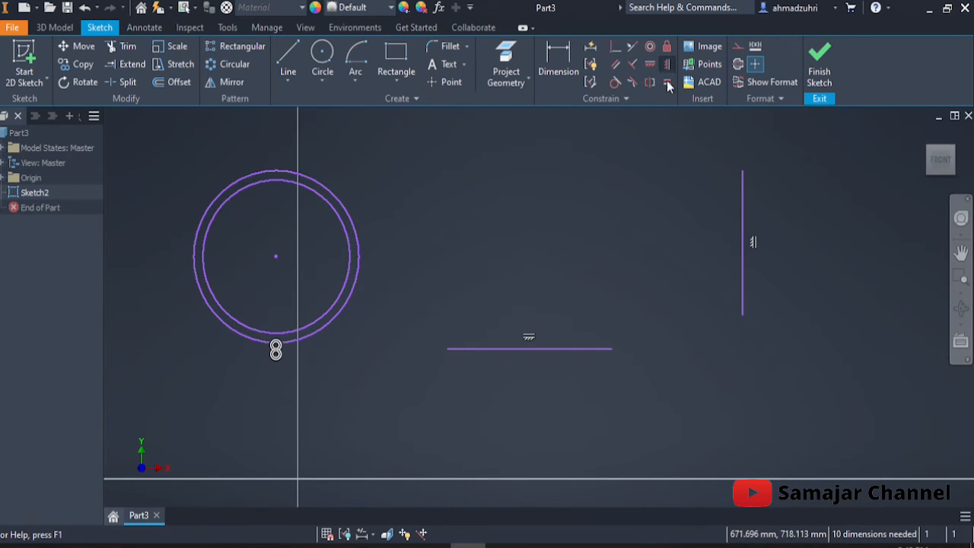
key("Escape")
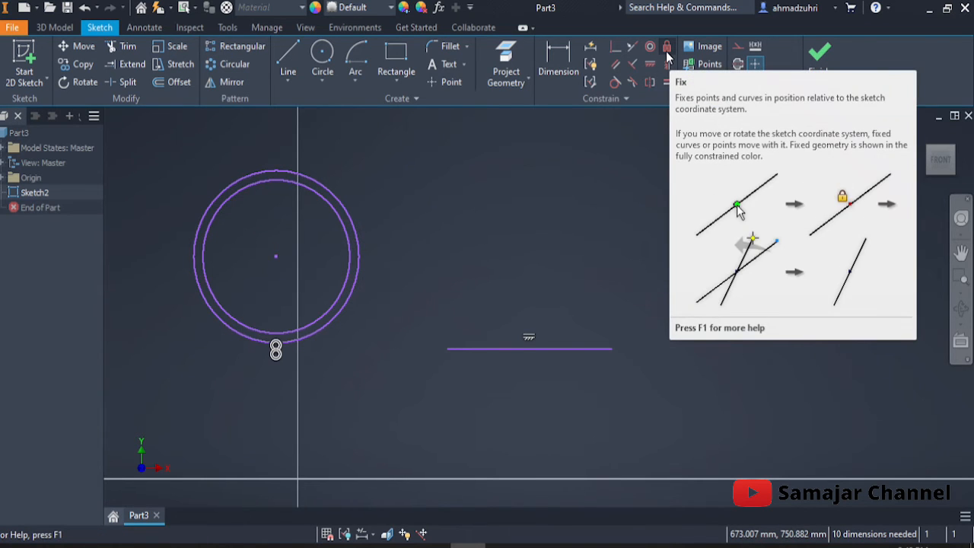
left_click(301, 66)
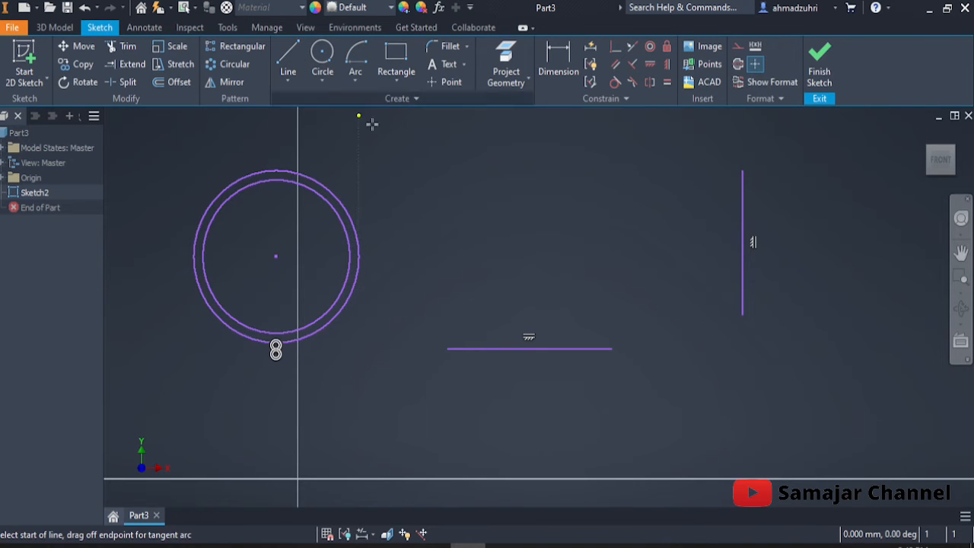
left_click(498, 234)
left_click(575, 183)
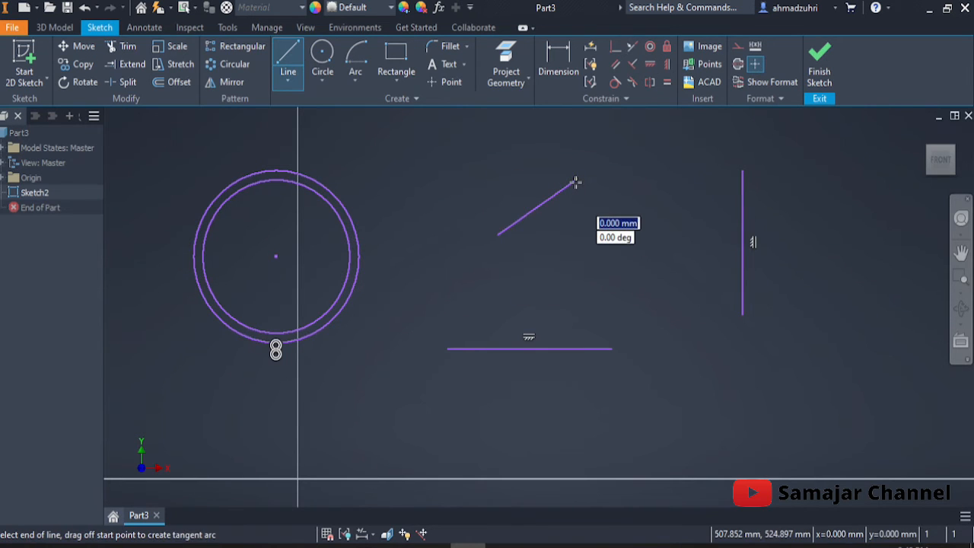
key("Escape")
left_click(285, 69)
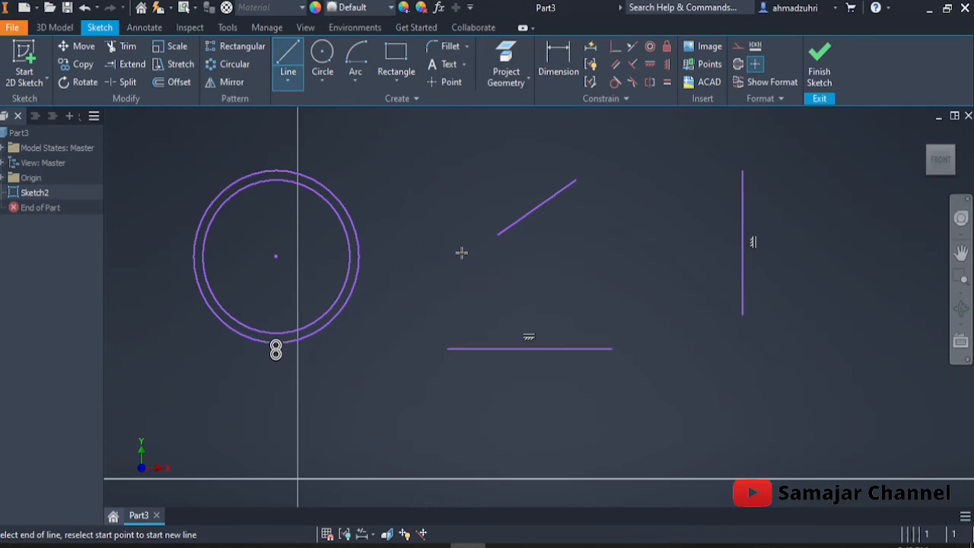
left_click(461, 252)
left_click(565, 286)
key("Escape")
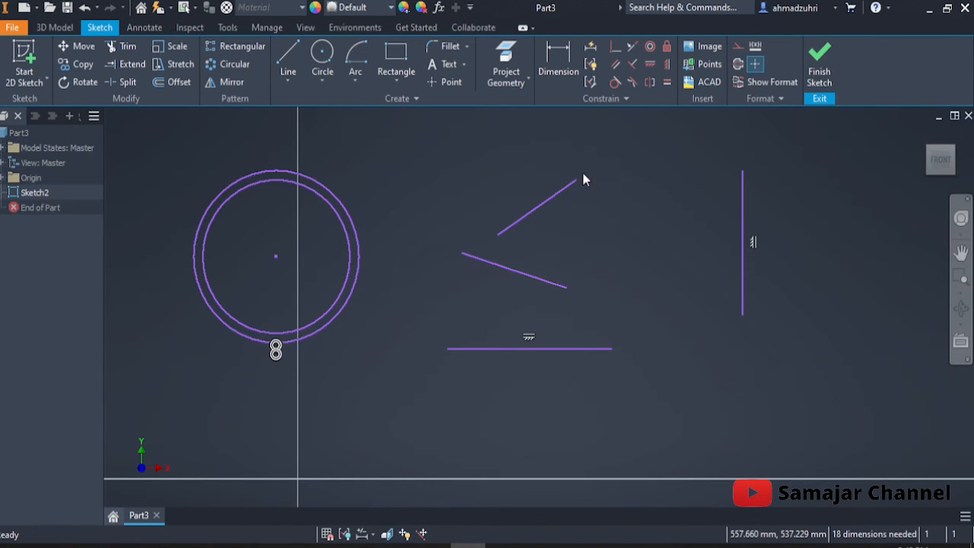
key("ctrl+z")
key("ctrl+z")
Sketch two connected lines above the horizontal line, one sloping steeply down to a shared corner and one running nearly horizontally from it.
key("l")
left_click(477, 166)
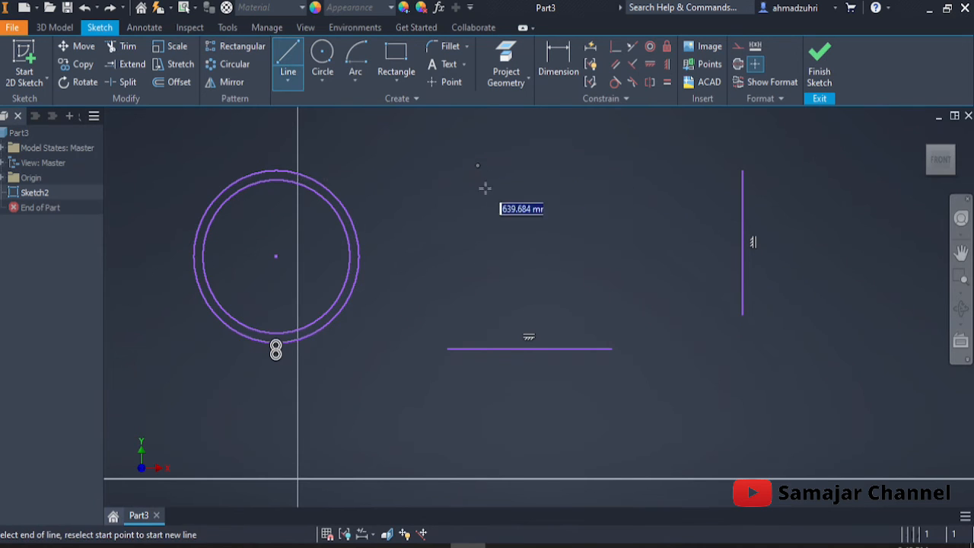
left_click(556, 260)
left_click(661, 256)
key("Escape")
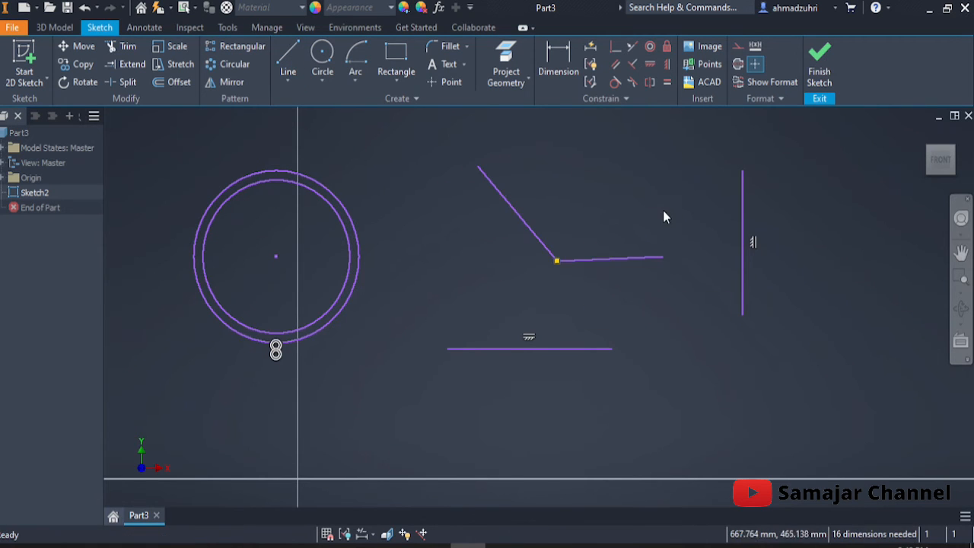
Try a Perpendicular constraint between the two connected lines with neither line fixed, and undo it.
left_click(632, 64)
left_click(545, 238)
left_click(588, 261)
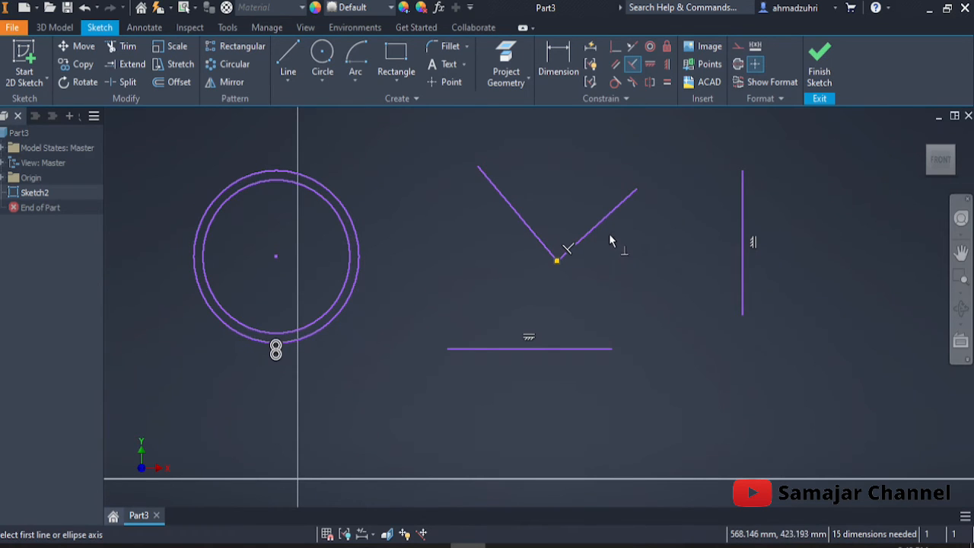
key("Escape")
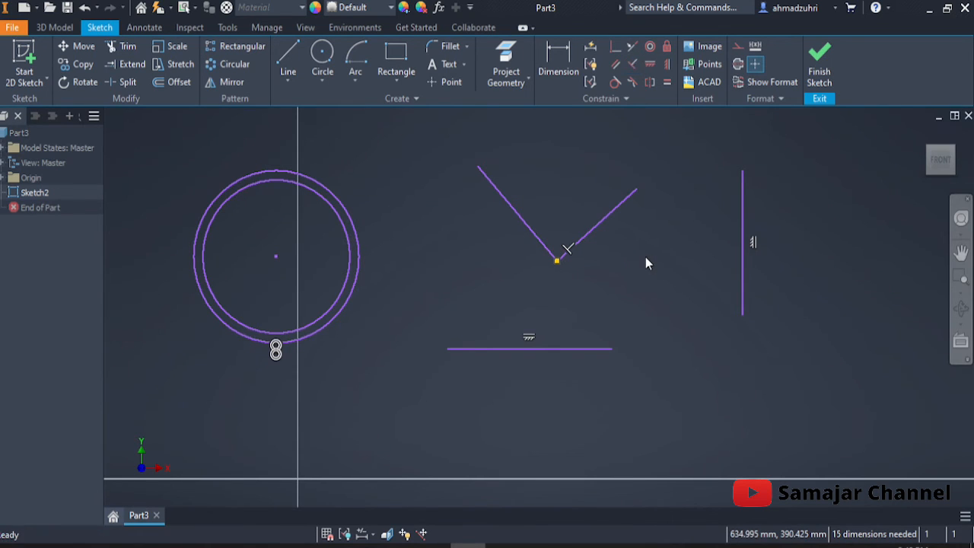
key("ctrl+z")
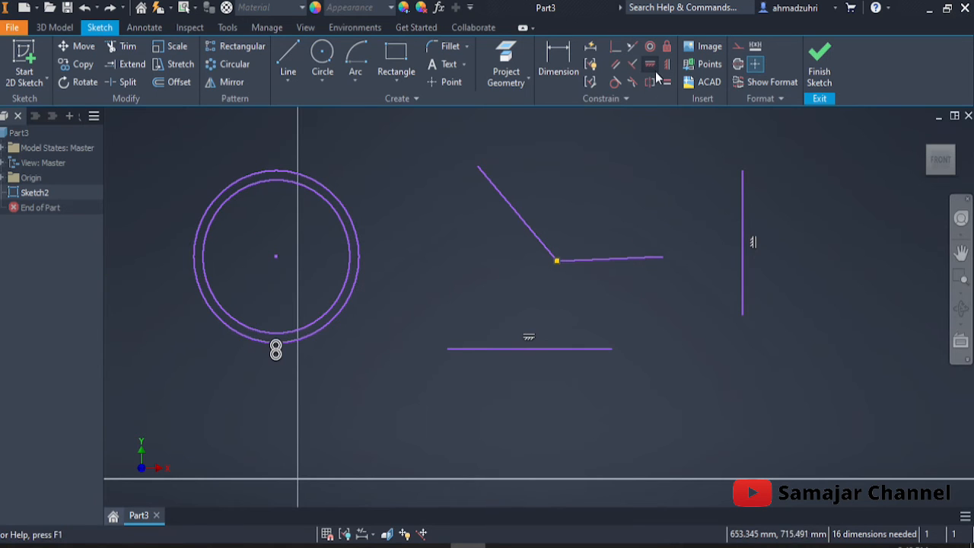
Fix the nearly horizontal line of the connected pair and make the steep line perpendicular to it.
left_click(666, 45)
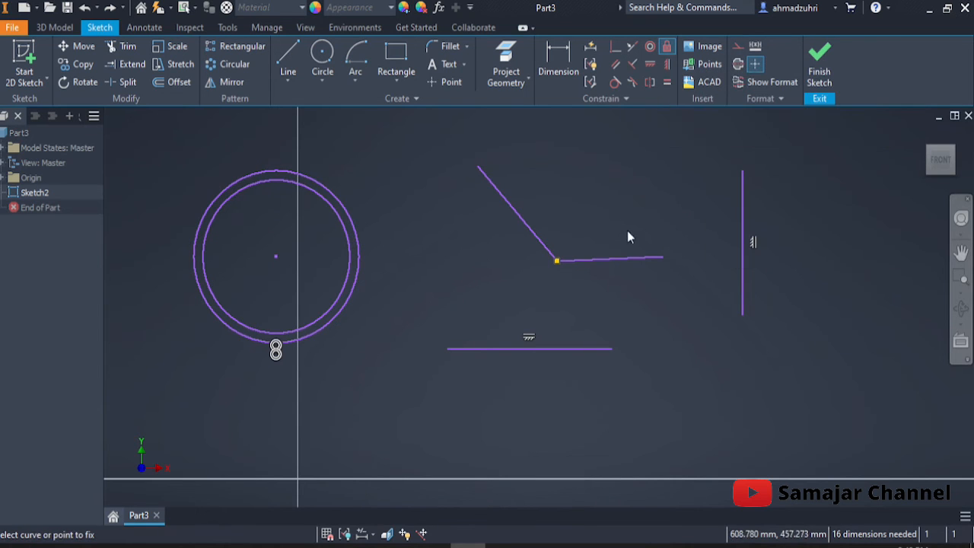
left_click(626, 259)
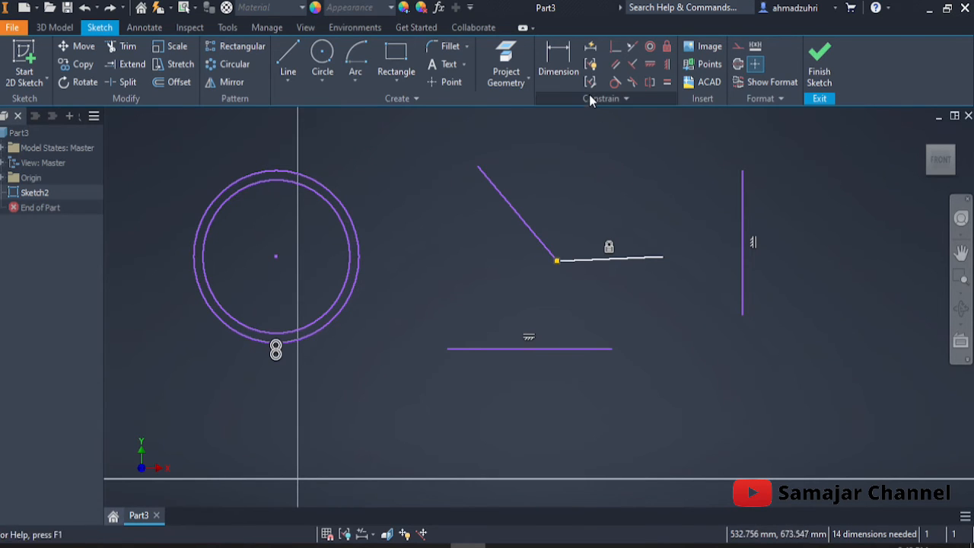
left_click(633, 65)
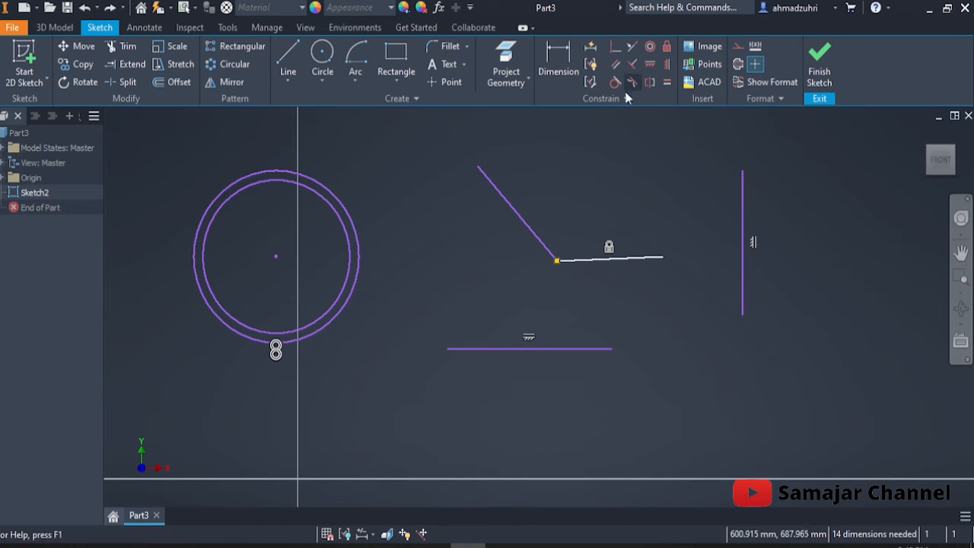
left_click(536, 241)
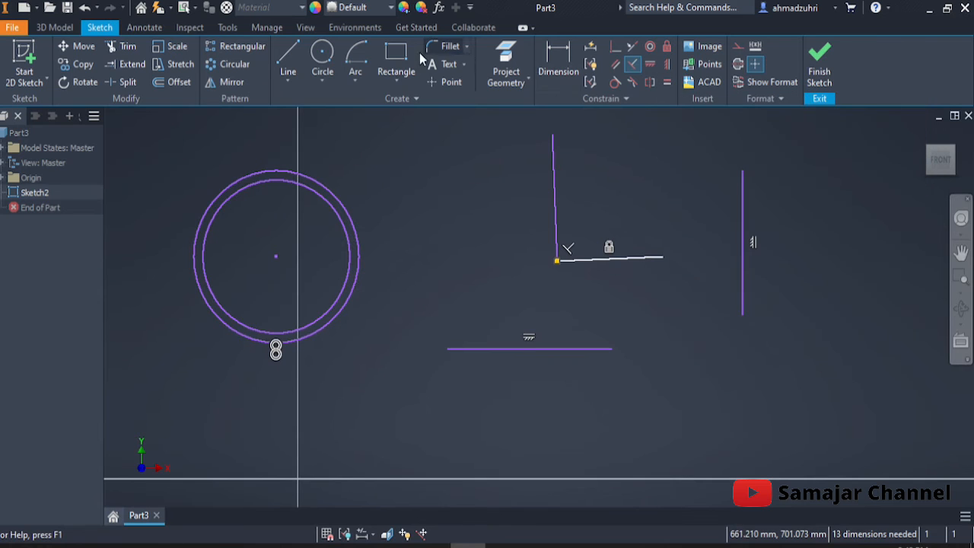
Sketch two separate circles beyond the vertical line, the nearer about 167 mm in diameter and the farther one clearly larger.
left_click(329, 64)
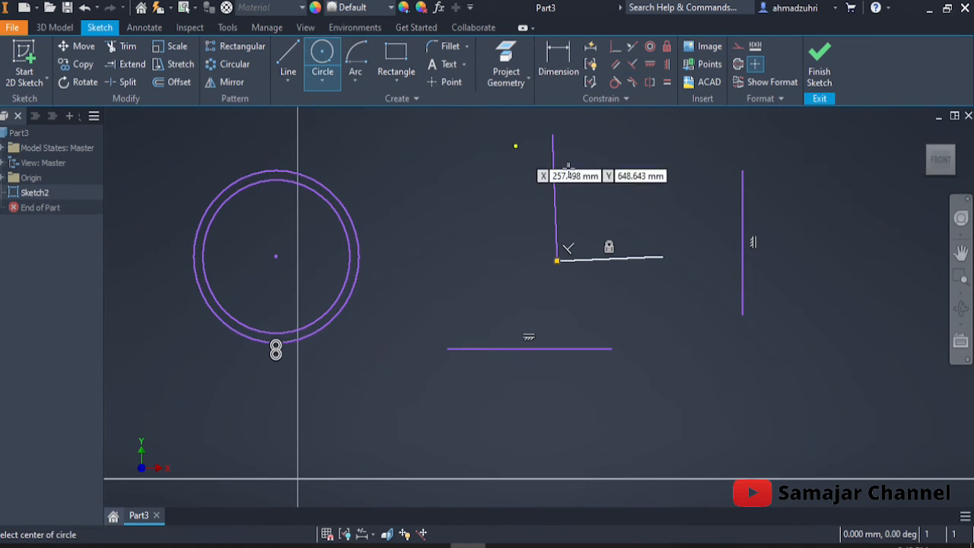
middle_click_drag(716, 422, 470, 462)
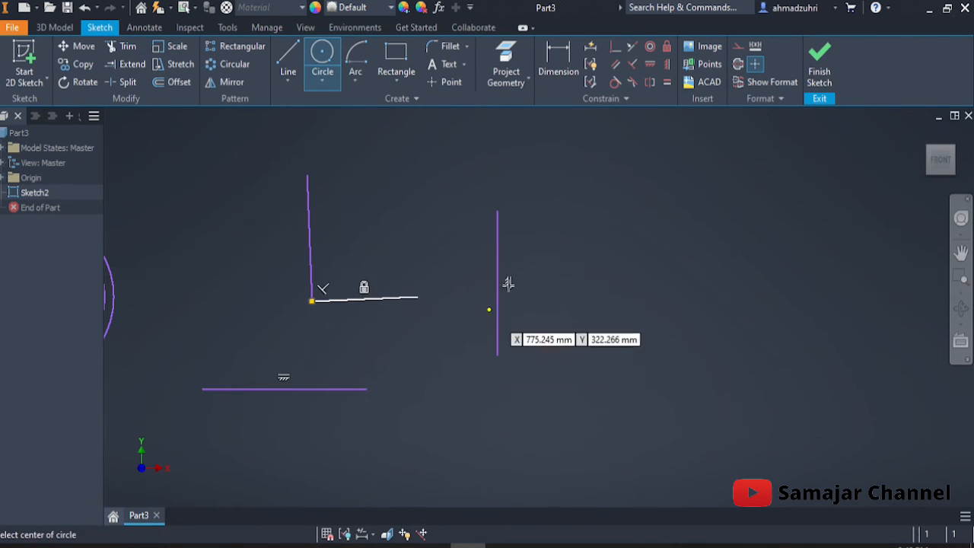
left_click(653, 238)
left_click(654, 191)
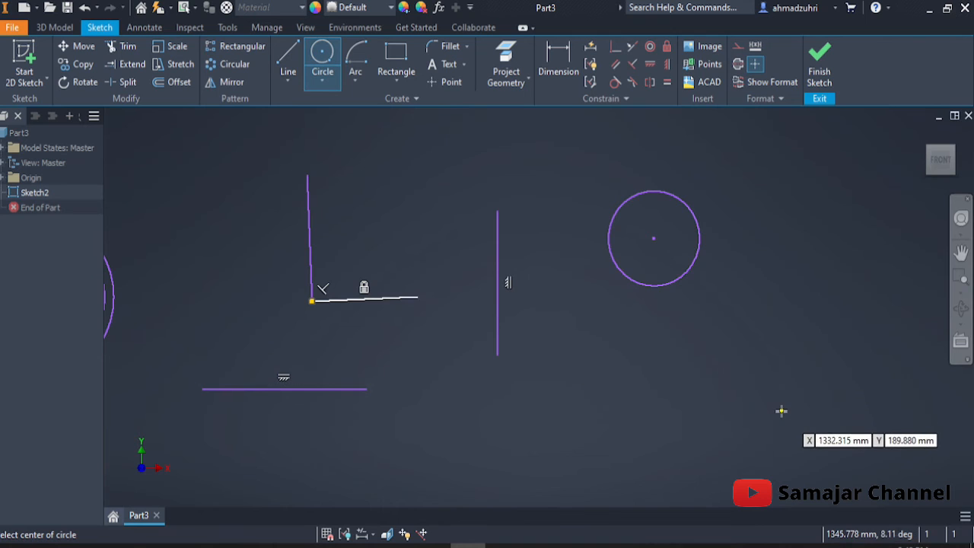
mouse_move(776, 411)
middle_mouse_down()
mouse_move(745, 419)
mouse_move(735, 391)
mouse_move(625, 414)
middle_mouse_up()
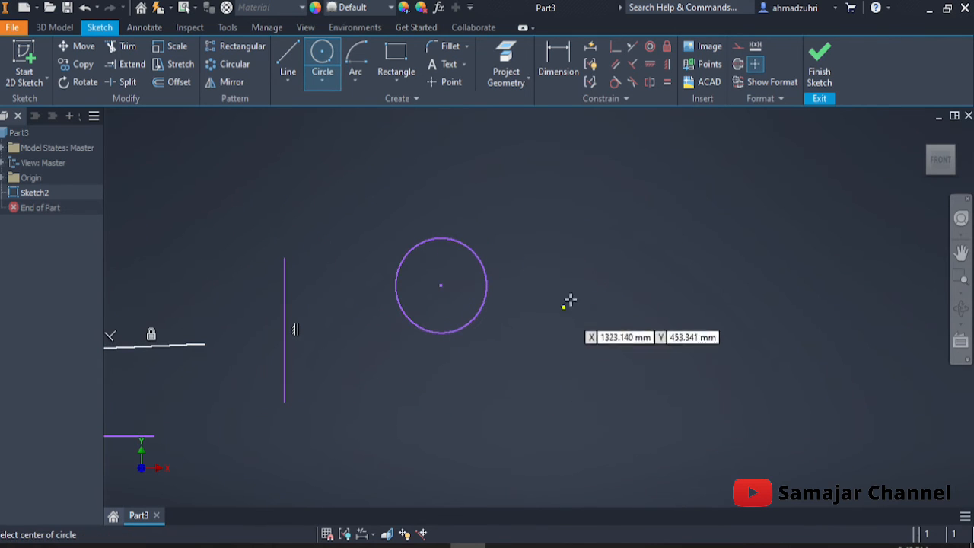
left_click(602, 299)
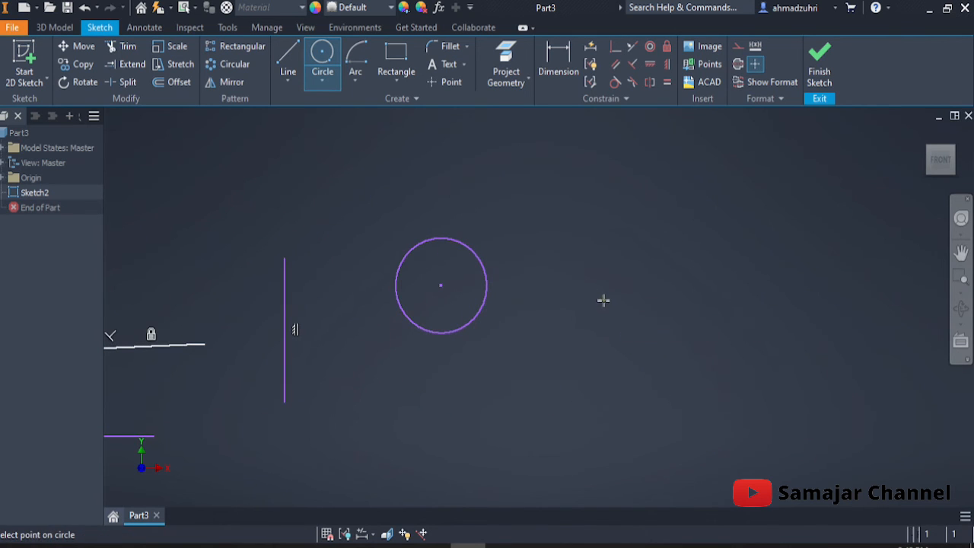
left_click(650, 238)
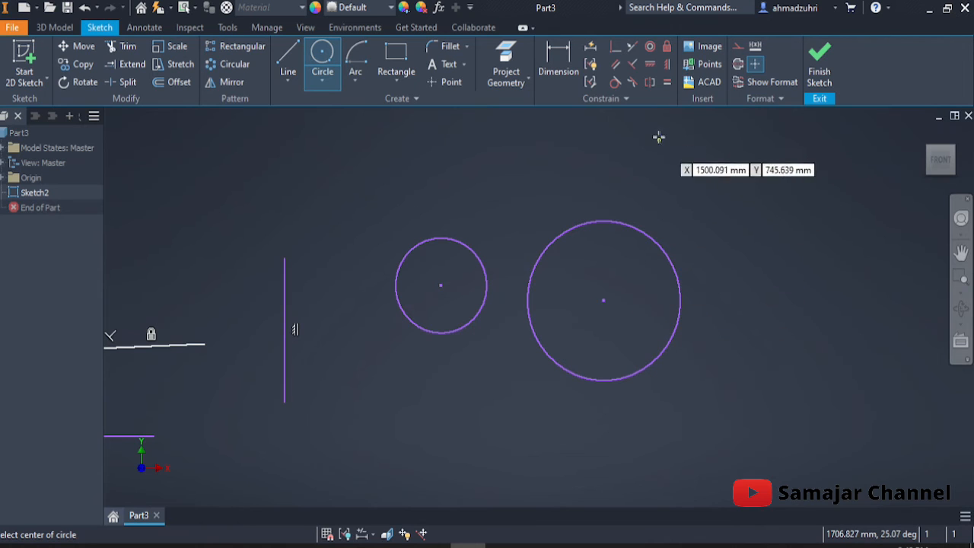
Apply an Equal constraint between the smaller and the larger circle beyond the vertical line.
left_click(667, 83)
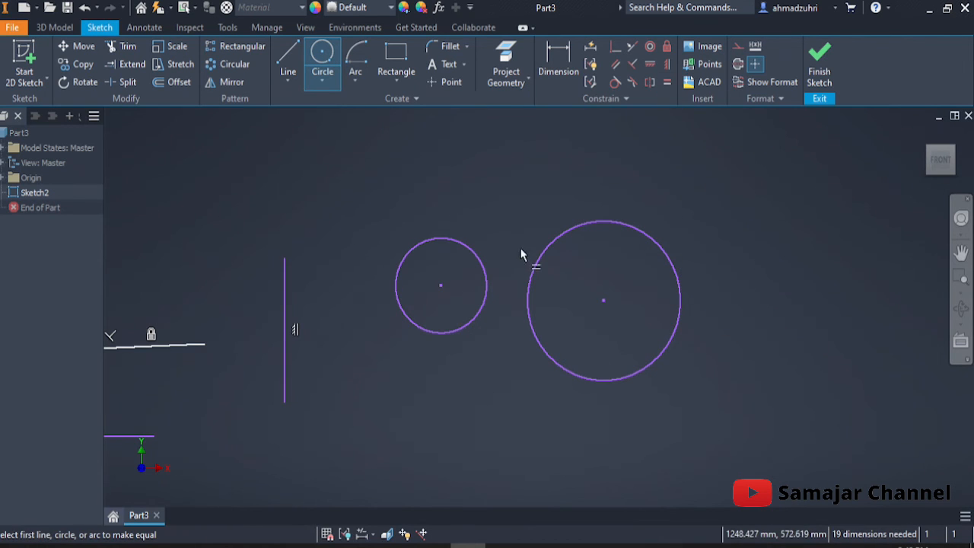
left_click(487, 280)
left_click(529, 314)
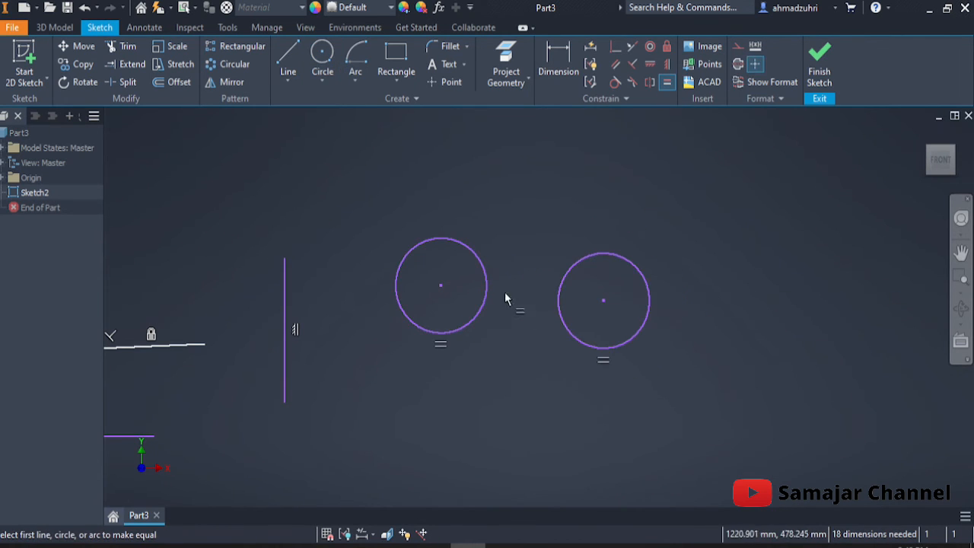
Dimension the diameter of the equal circle nearer the vertical line, keeping its drawn size.
left_click(559, 67)
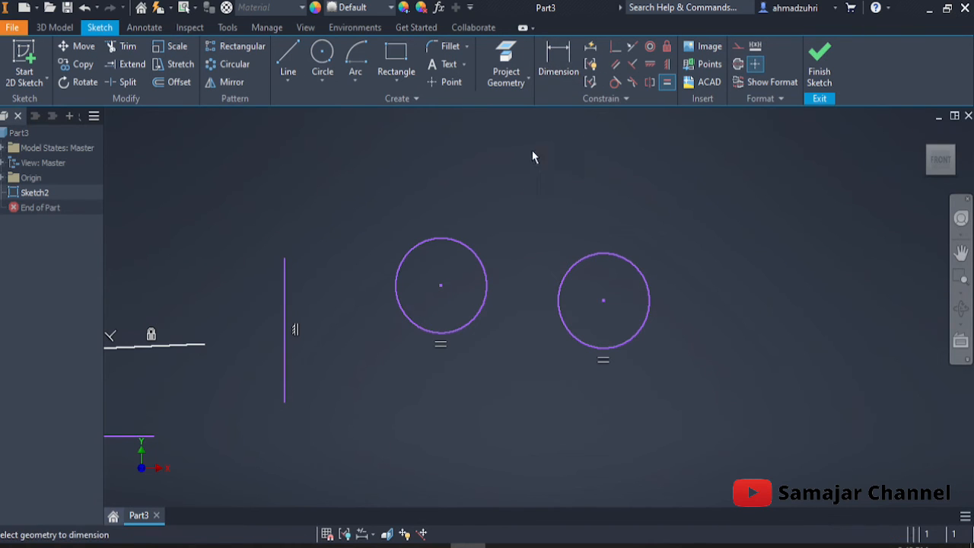
left_click(485, 277)
left_click(540, 226)
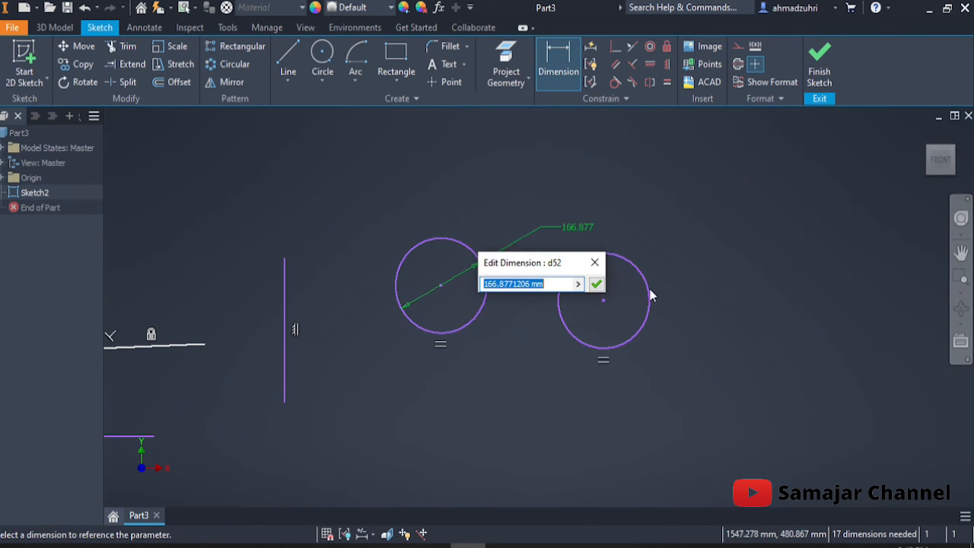
left_click(596, 283)
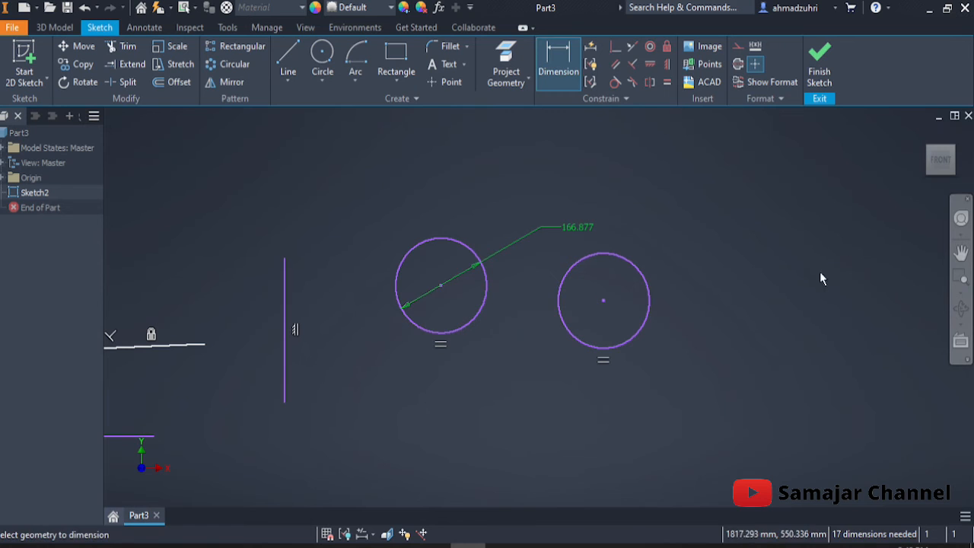
Add a driven diameter dimension to the equal circle farther from the vertical line.
left_click(638, 272)
left_click(681, 229)
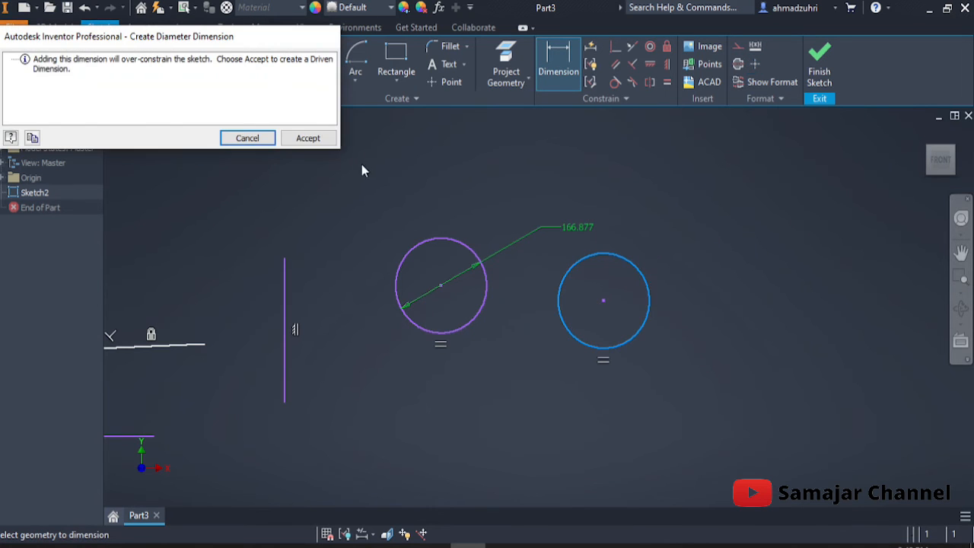
left_click(329, 138)
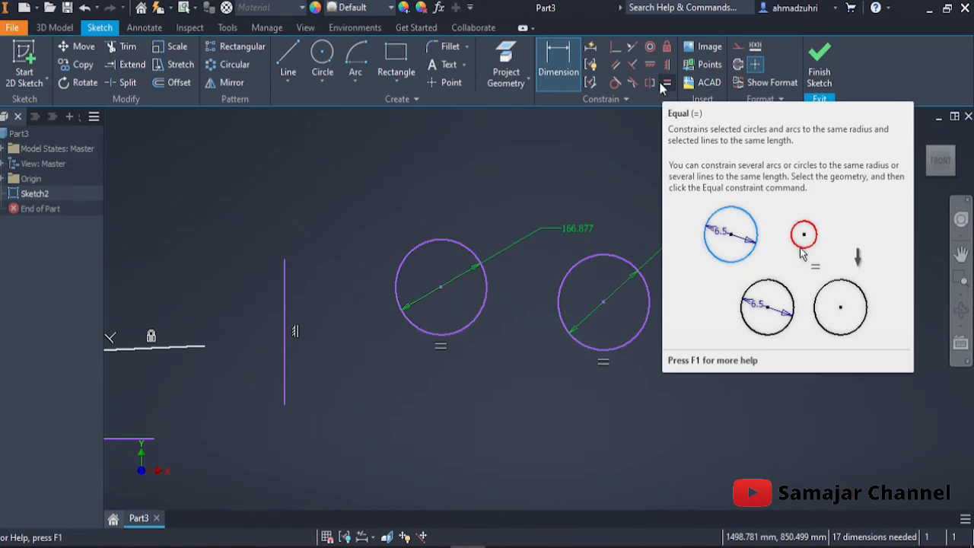
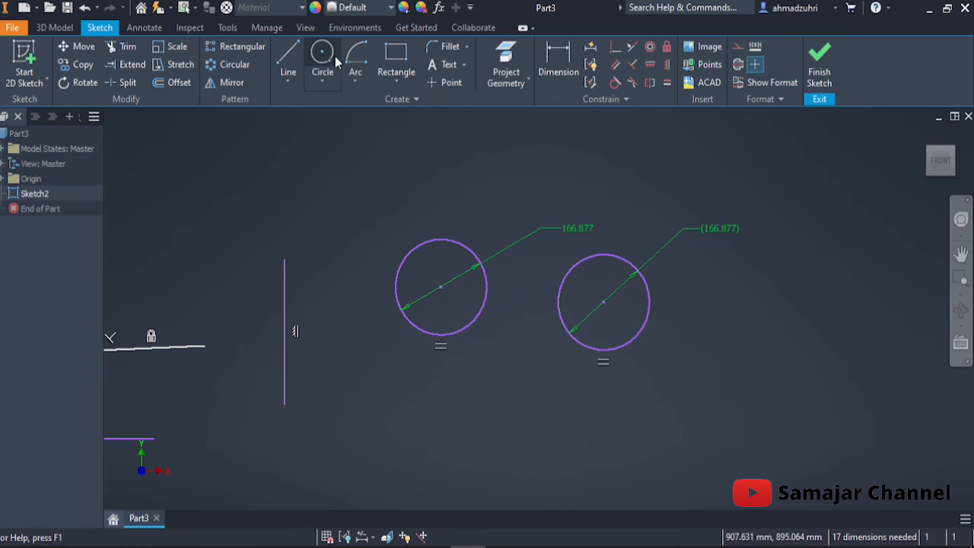
Sketch two separate diverging lines beyond the circles, the upper rising at about 27° and the lower sloping downward.
left_click(295, 63)
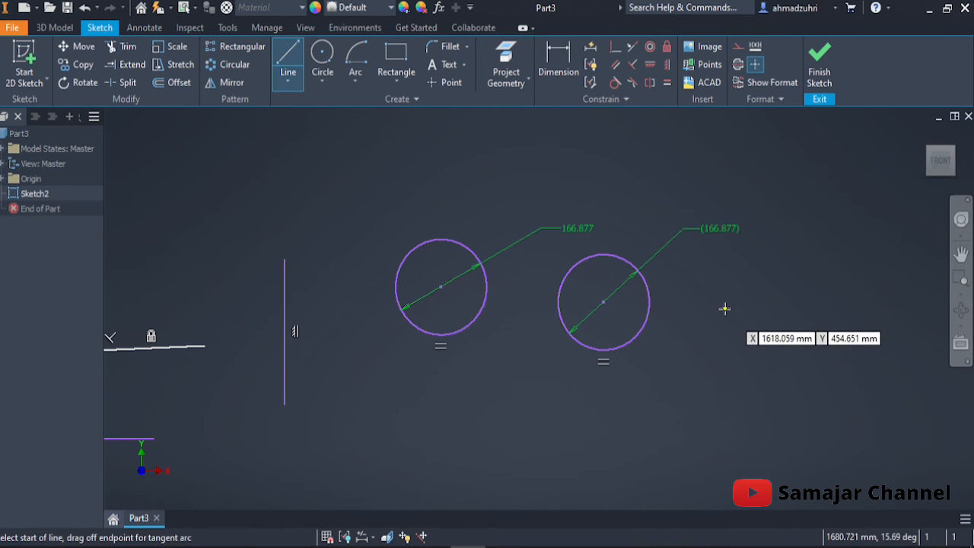
middle_click_drag(723, 307, 431, 321)
left_click(518, 223)
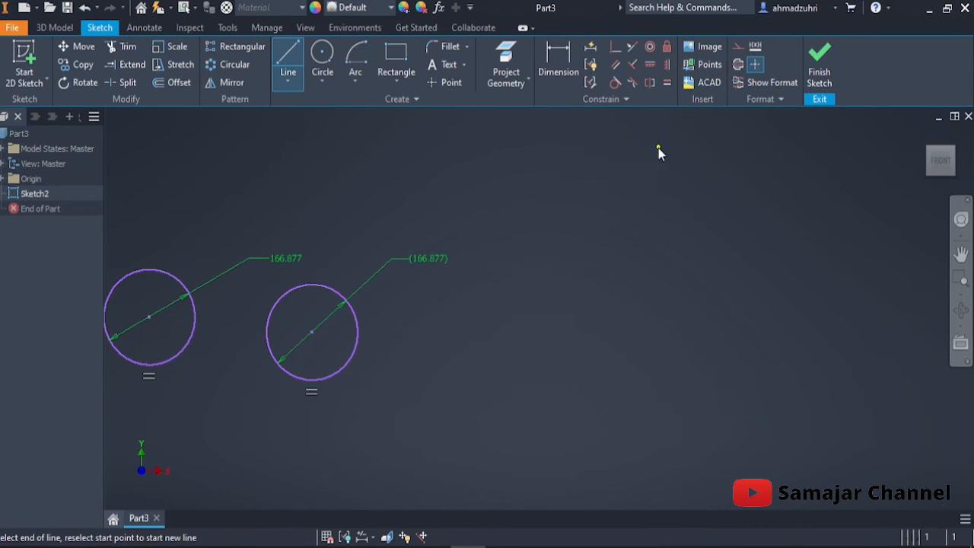
left_click(658, 148)
key("Escape")
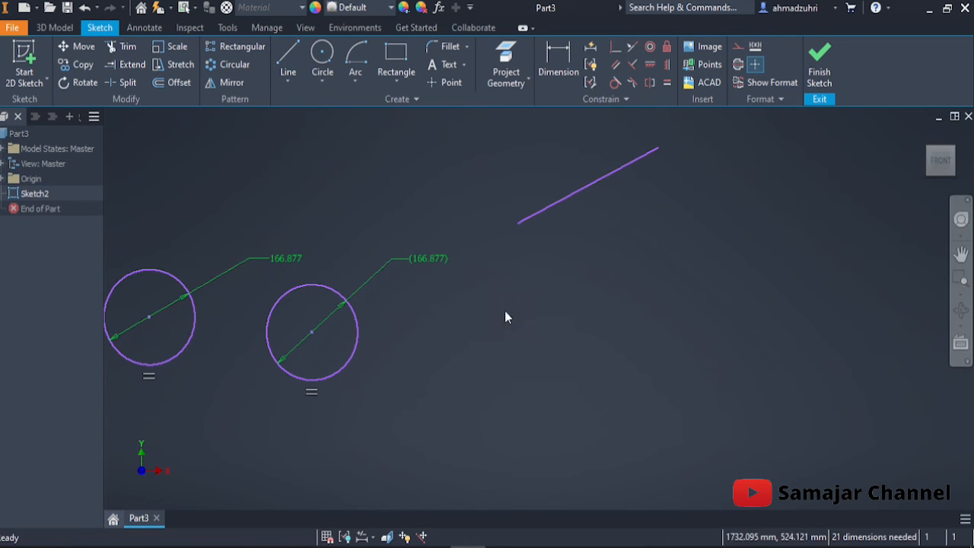
left_click(289, 57)
left_click(483, 279)
left_click(652, 364)
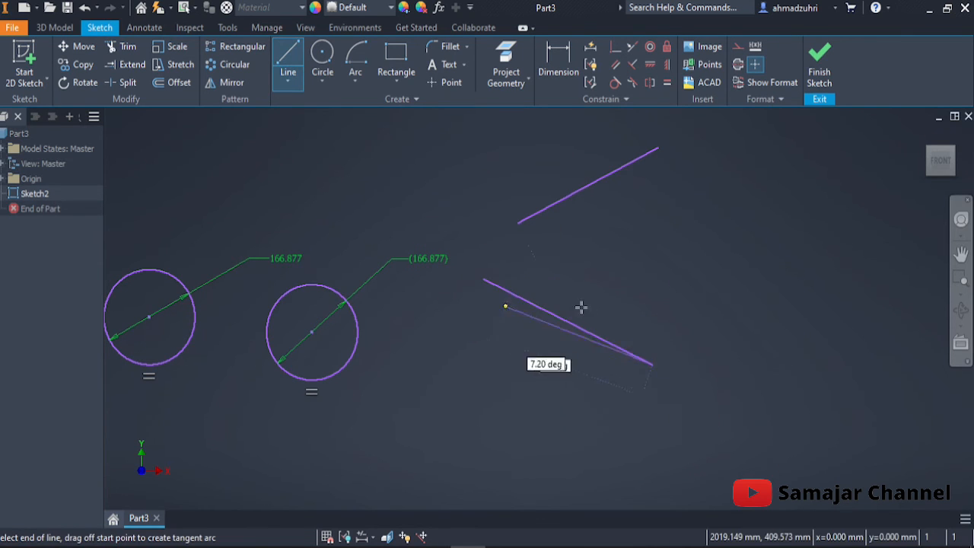
key("Escape")
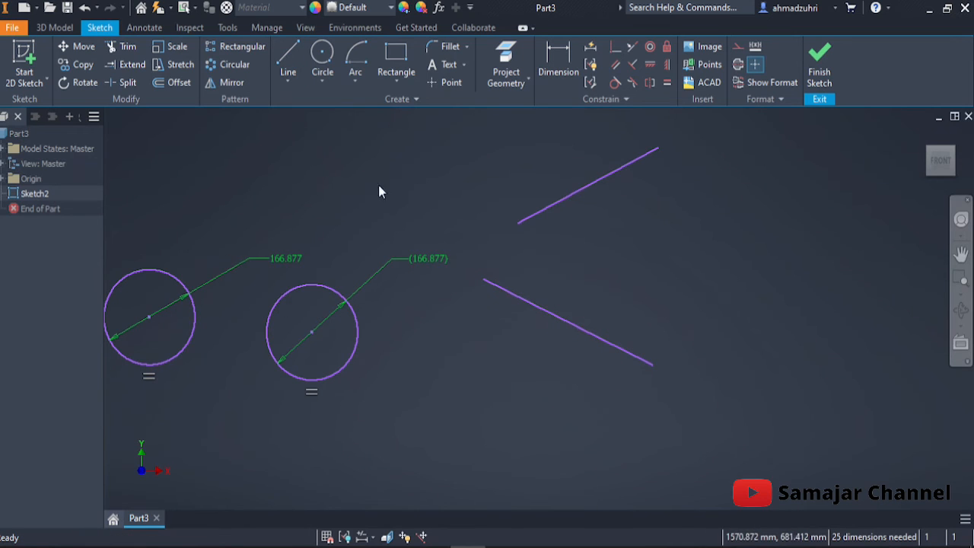
Sketch a longer horizontal line running between the two diverging lines.
left_click(279, 60)
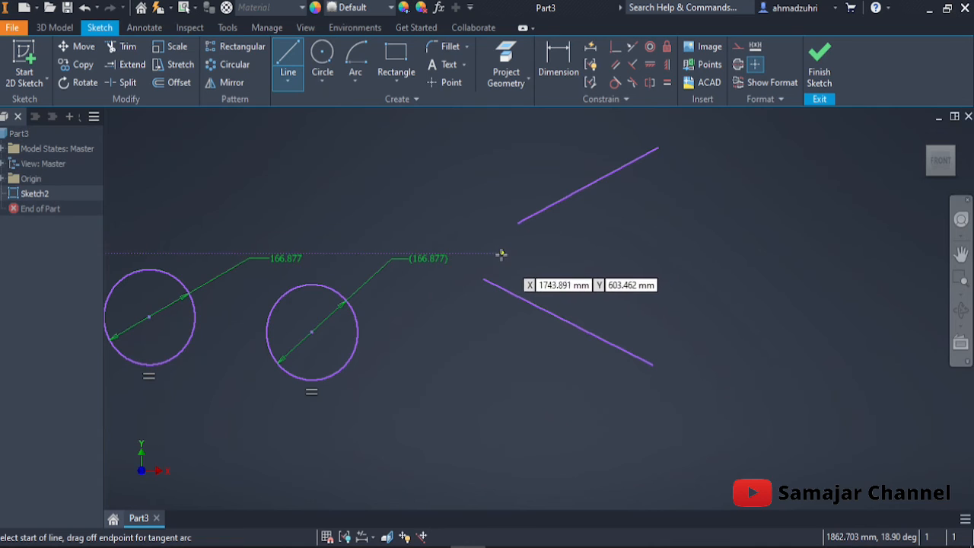
left_click(495, 248)
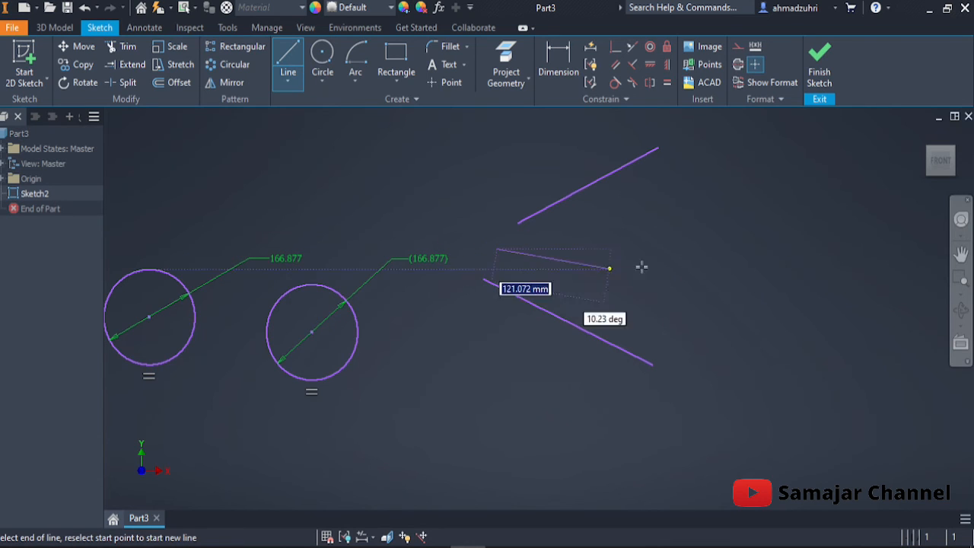
left_click(776, 249)
key("Escape")
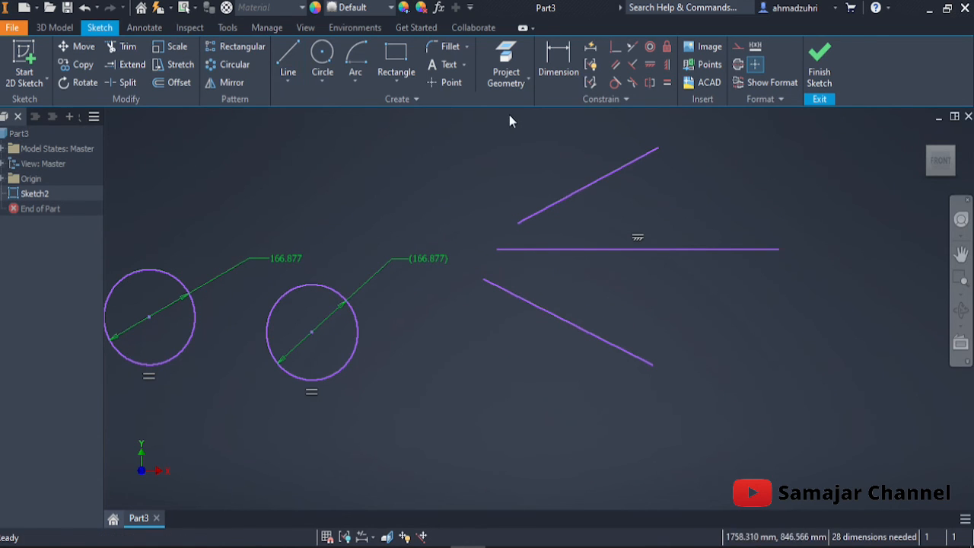
Apply a Symmetric constraint to the two diverging lines, using the horizontal line between them as the symmetry line.
left_click(649, 82)
left_click(595, 182)
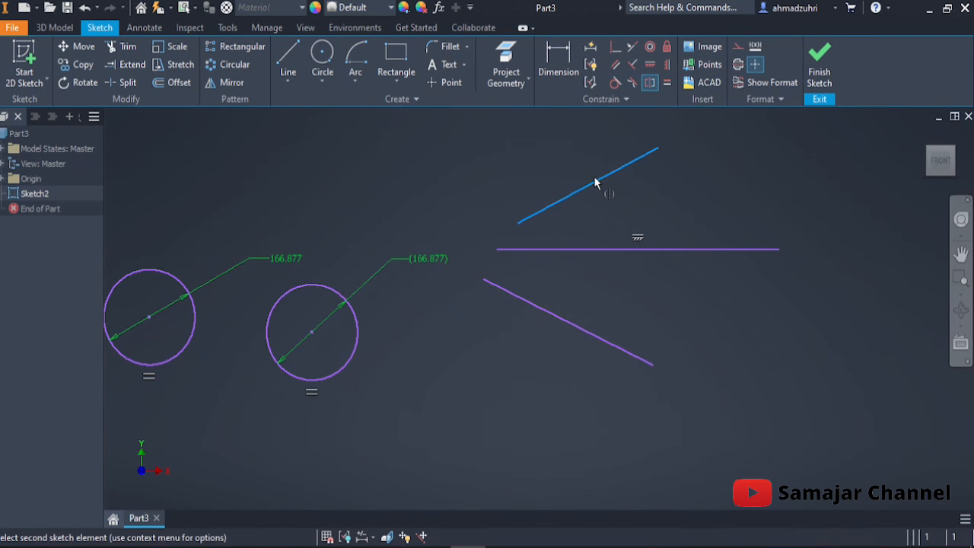
left_click(566, 322)
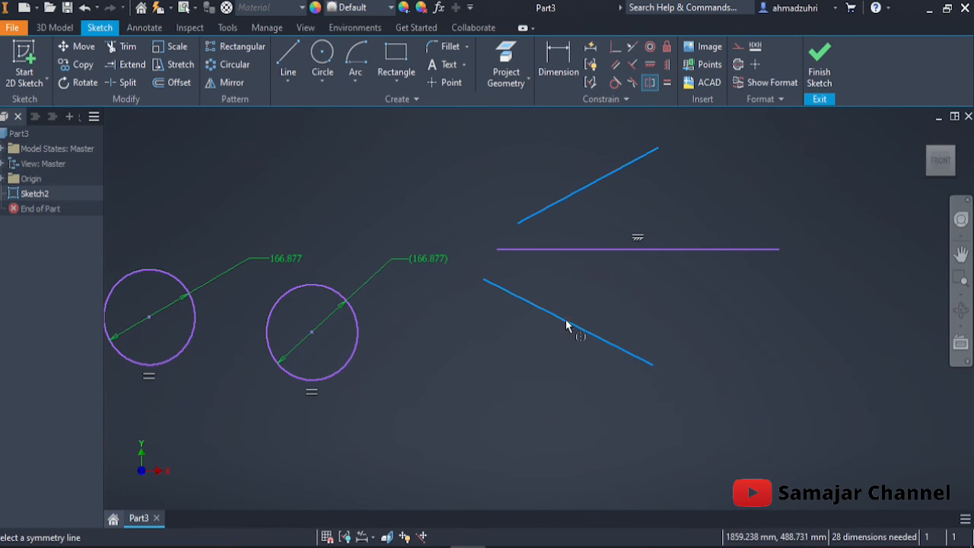
left_click(594, 251)
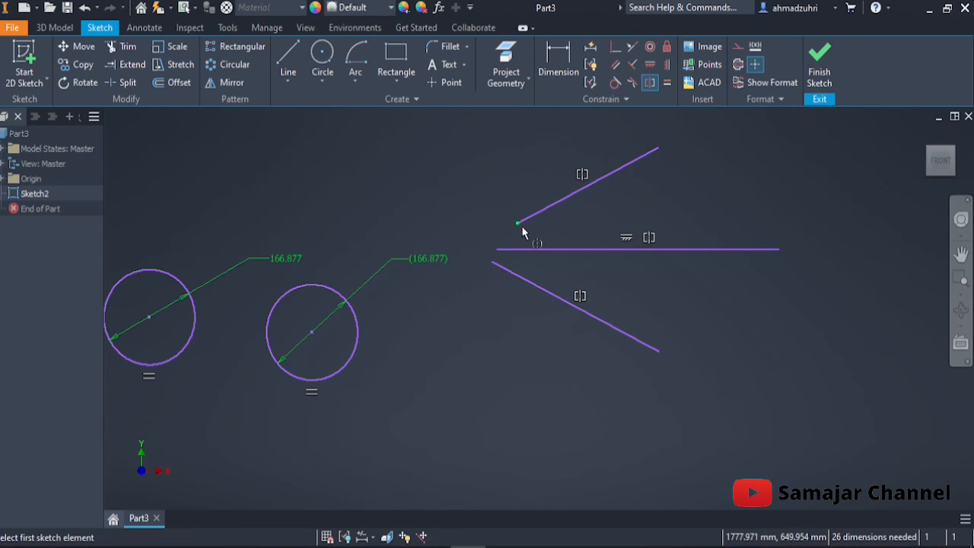
left_click(288, 79)
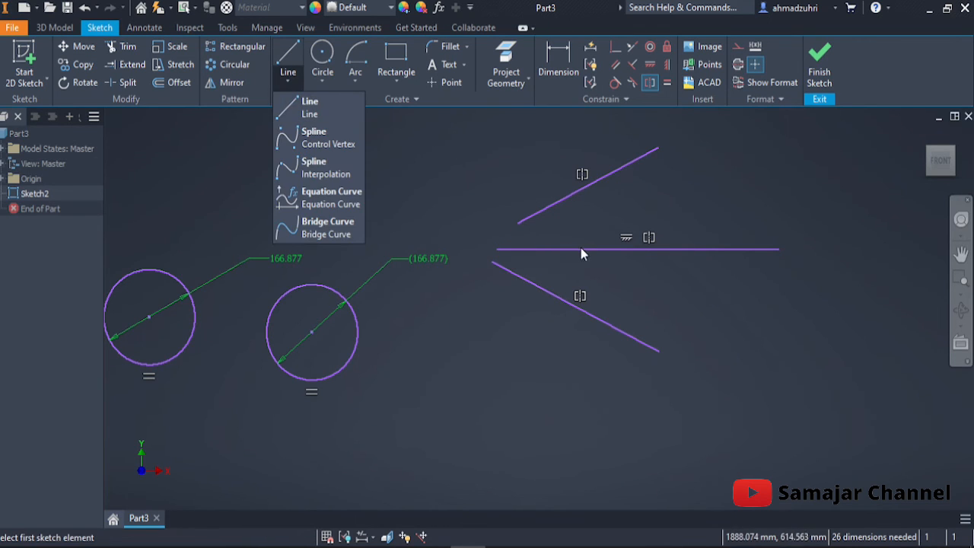
key("Escape")
key("Escape")
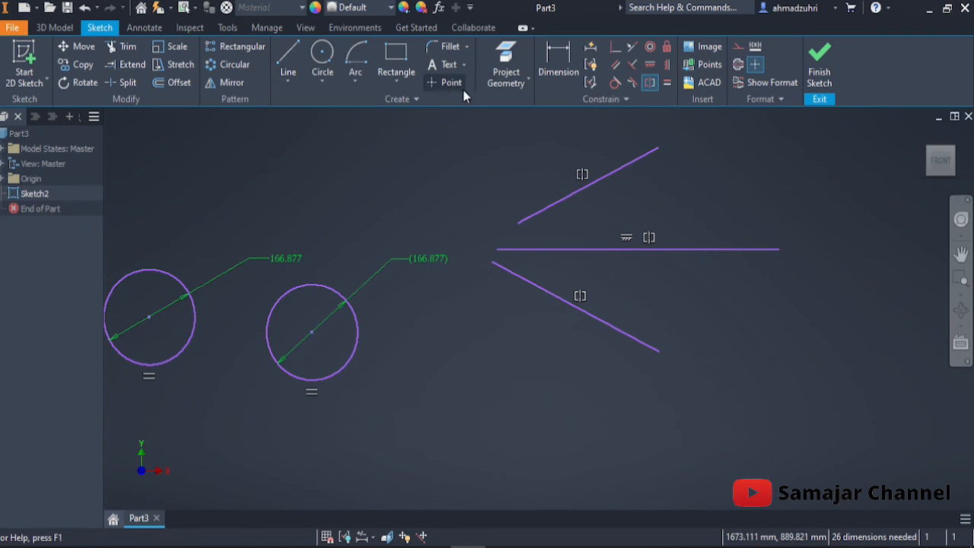
Sketch a horizontal line from the inner endpoint of each symmetric line, one above and one below the symmetry line.
left_click(294, 68)
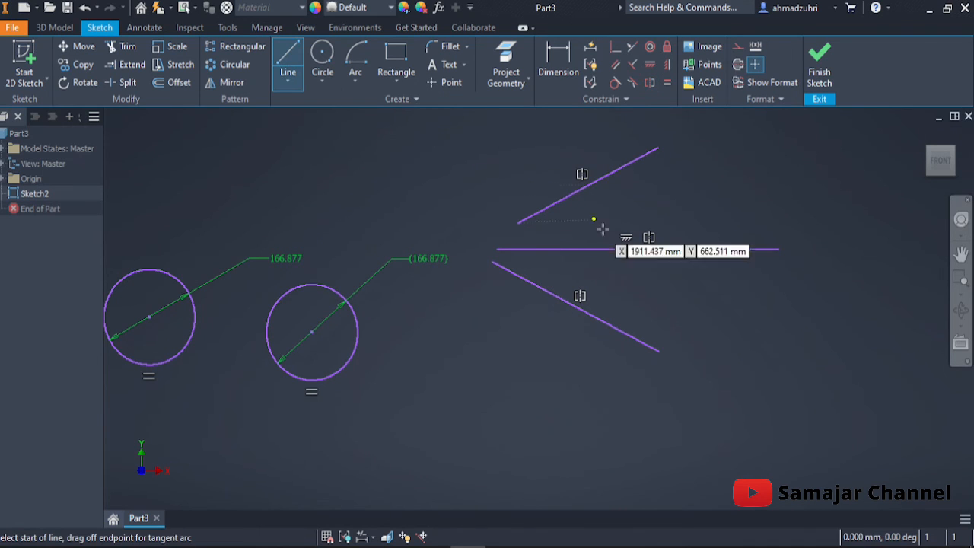
left_click(517, 222)
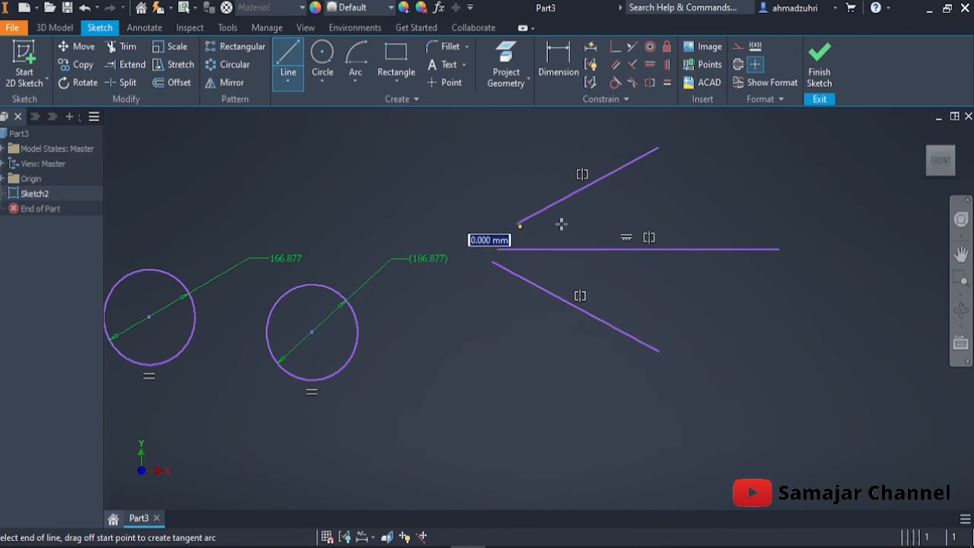
left_click(728, 222)
key("Escape")
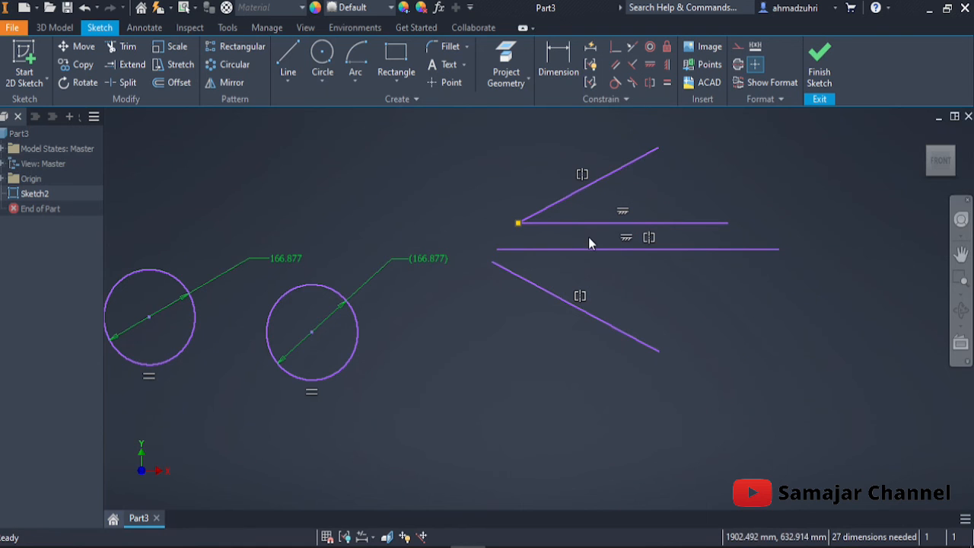
left_click(288, 61)
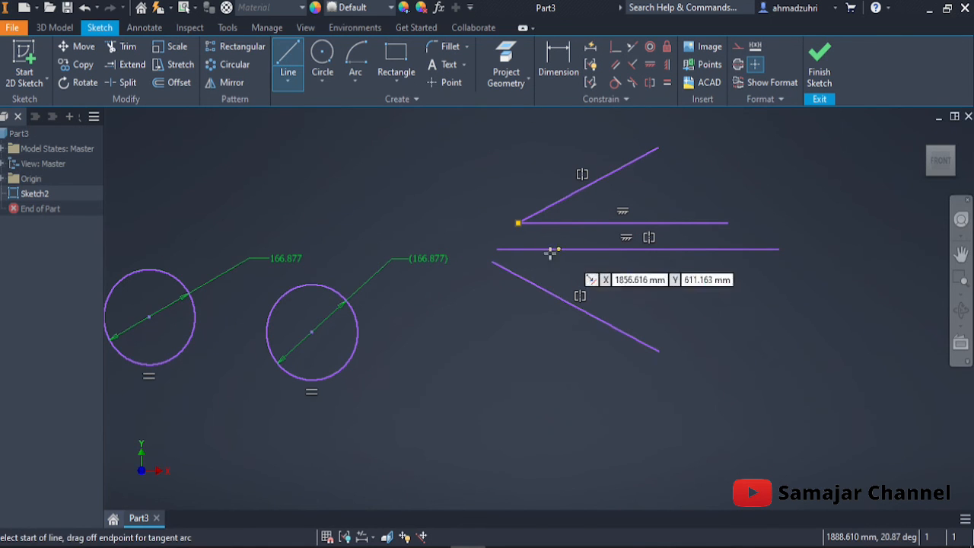
left_click(490, 262)
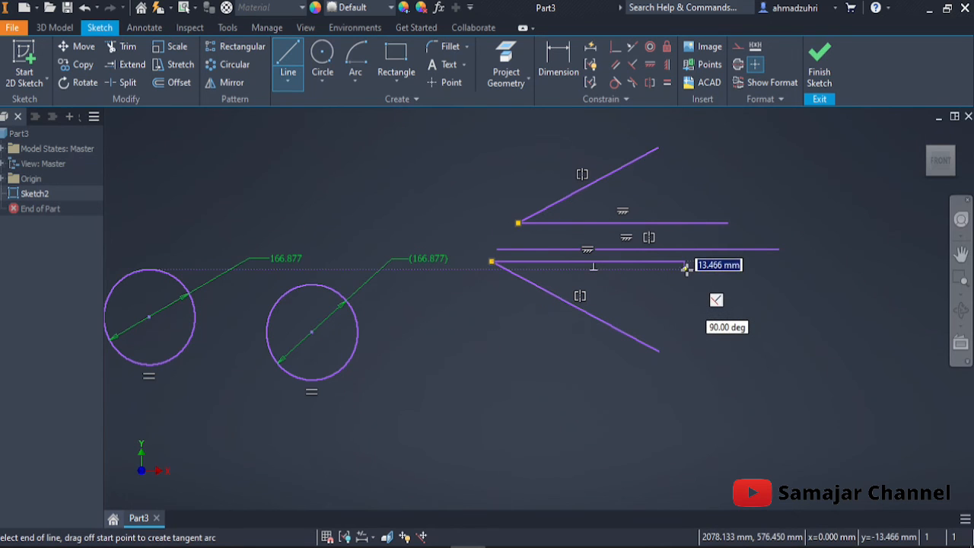
left_click(685, 266)
key("Escape")
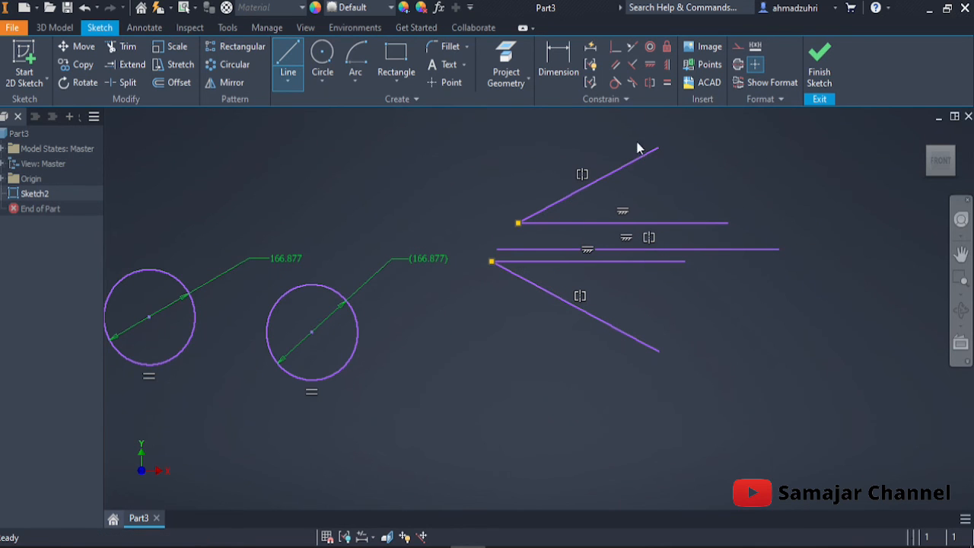
Dimension the angle between the upper symmetric line and its attached horizontal line, keeping the drawn value.
left_click(567, 52)
left_click(560, 201)
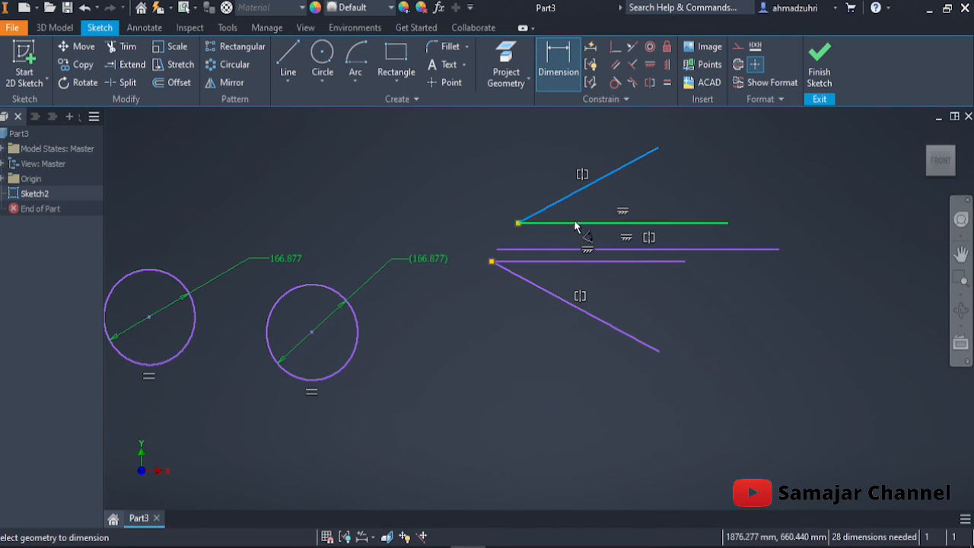
left_click(575, 223)
left_click(591, 210)
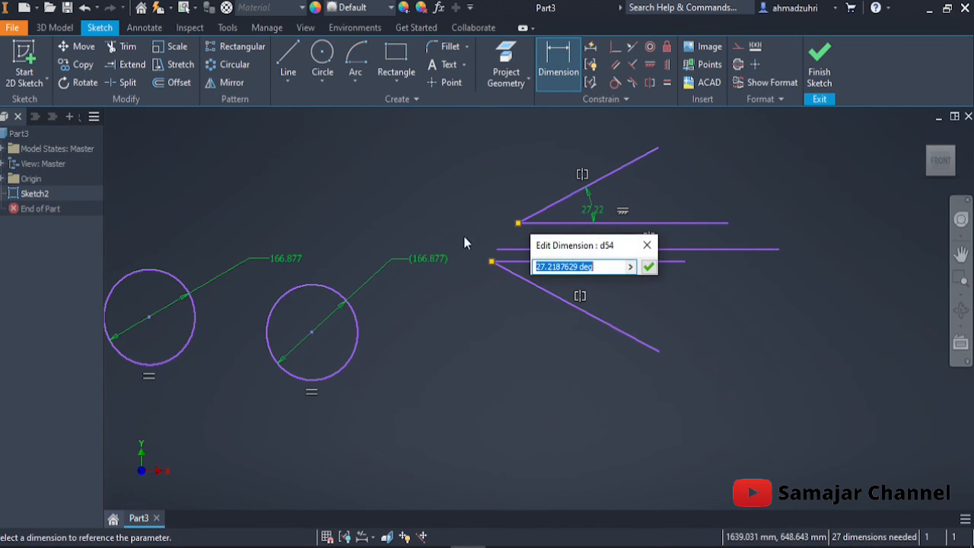
left_click(649, 267)
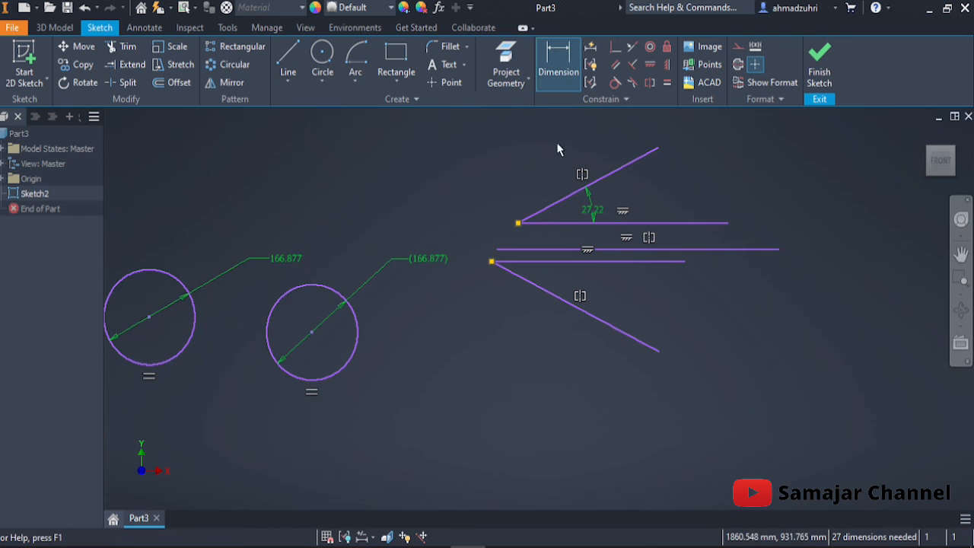
Add a driven angle dimension between the lower symmetric line and its attached horizontal line.
left_click(554, 261)
left_click(551, 296)
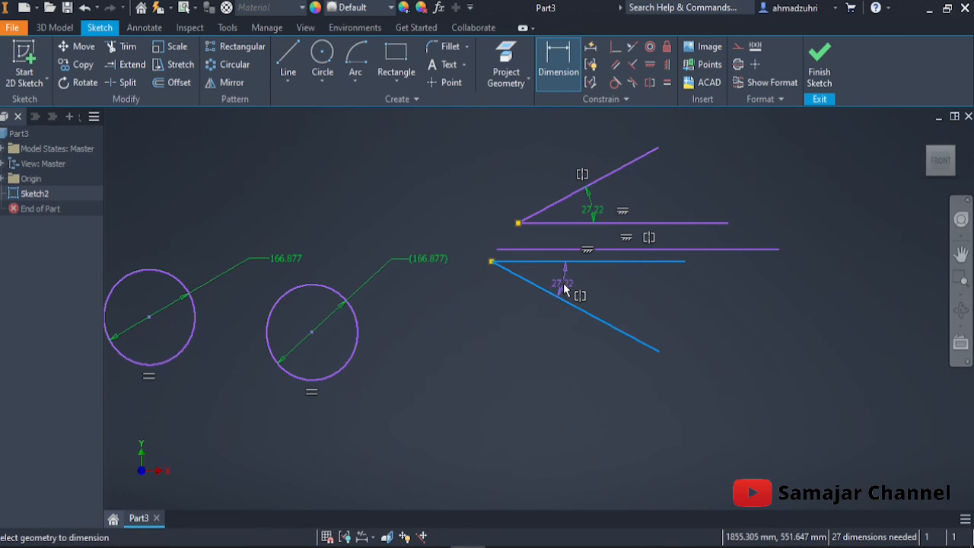
left_click(565, 282)
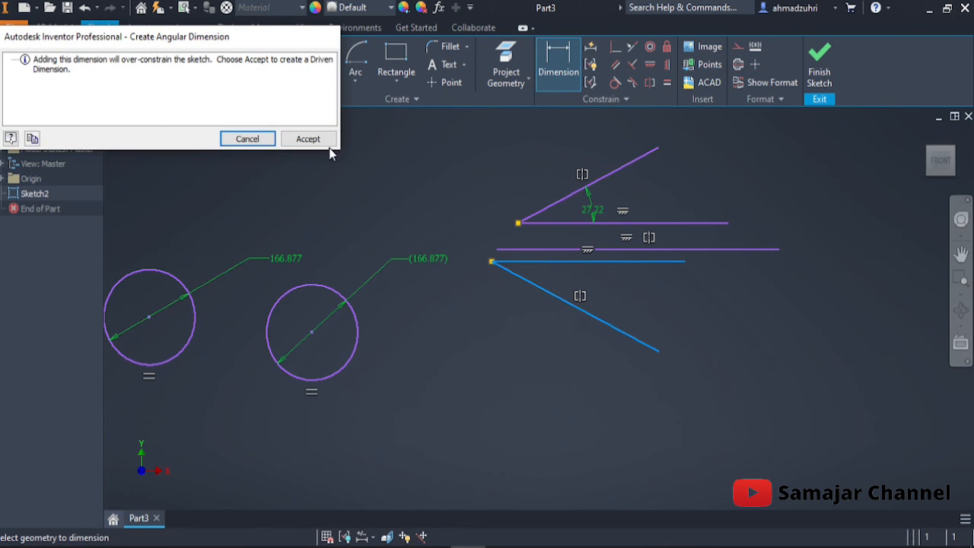
left_click(308, 138)
Sketch two separate lines in the empty area above the symmetric group, one rising steadily and a nearly horizontal one below it.
middle_click_drag(496, 229, 179, 500)
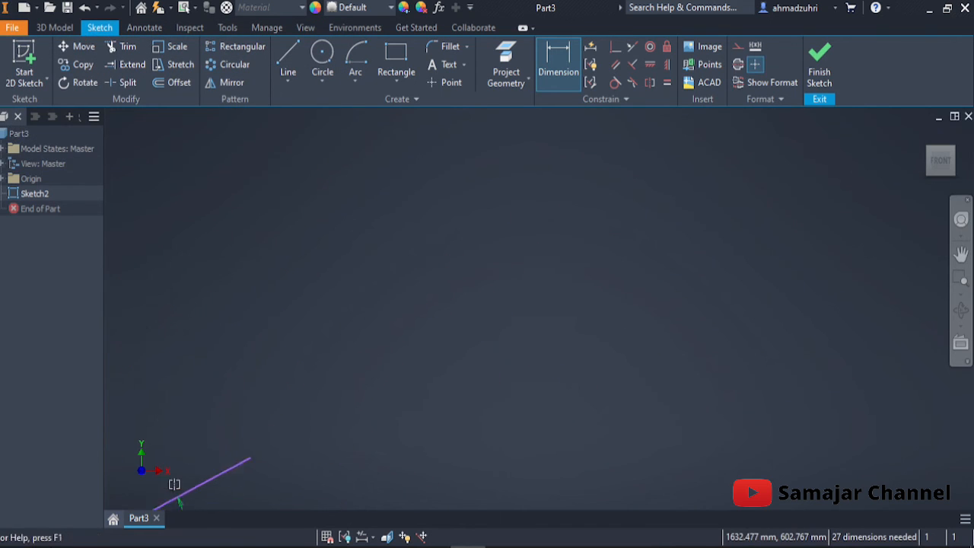
left_click(287, 64)
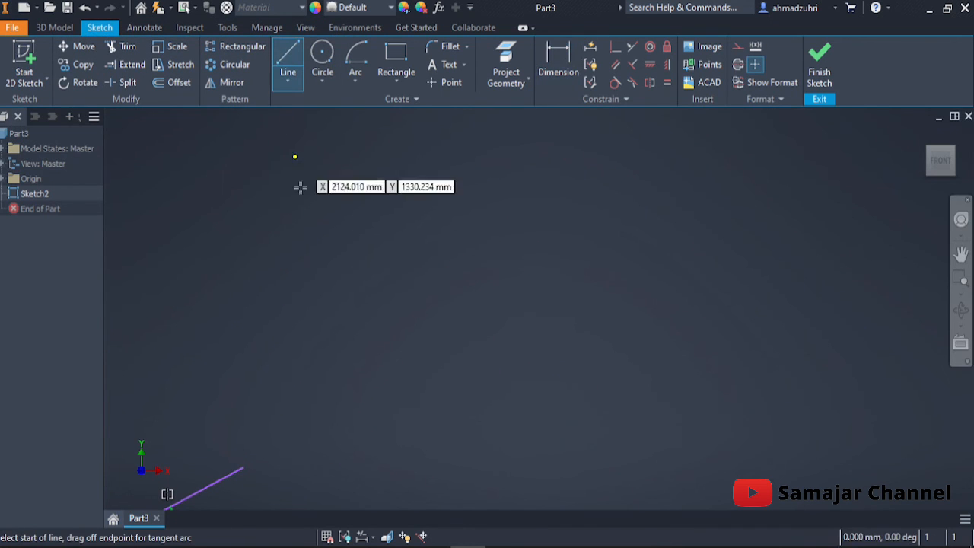
left_click(309, 228)
left_click(462, 136)
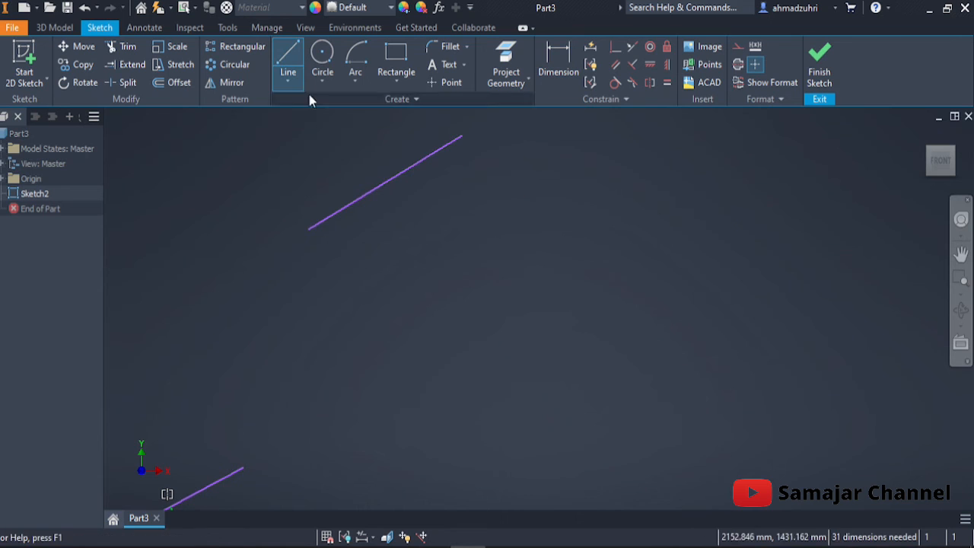
key("Escape")
left_click(280, 65)
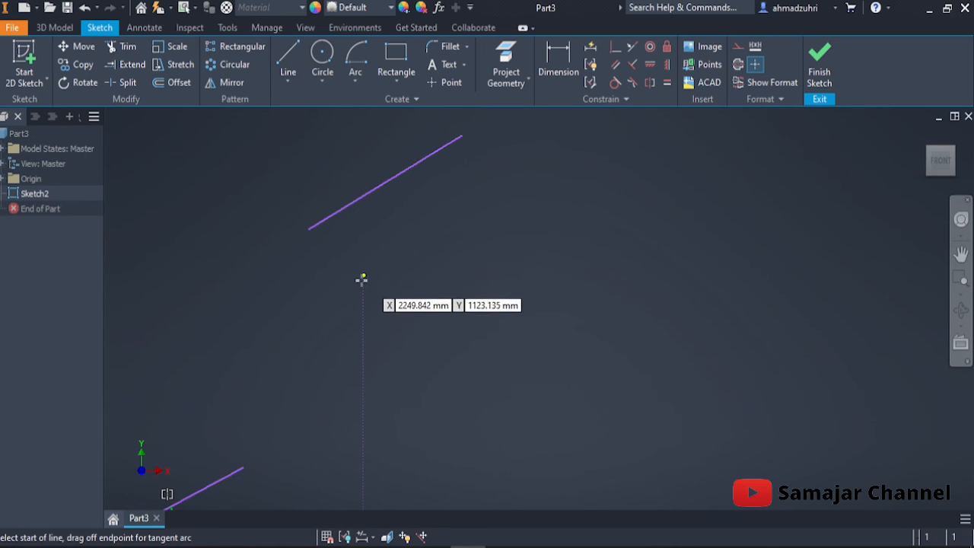
left_click(363, 281)
left_click(560, 287)
key("Escape")
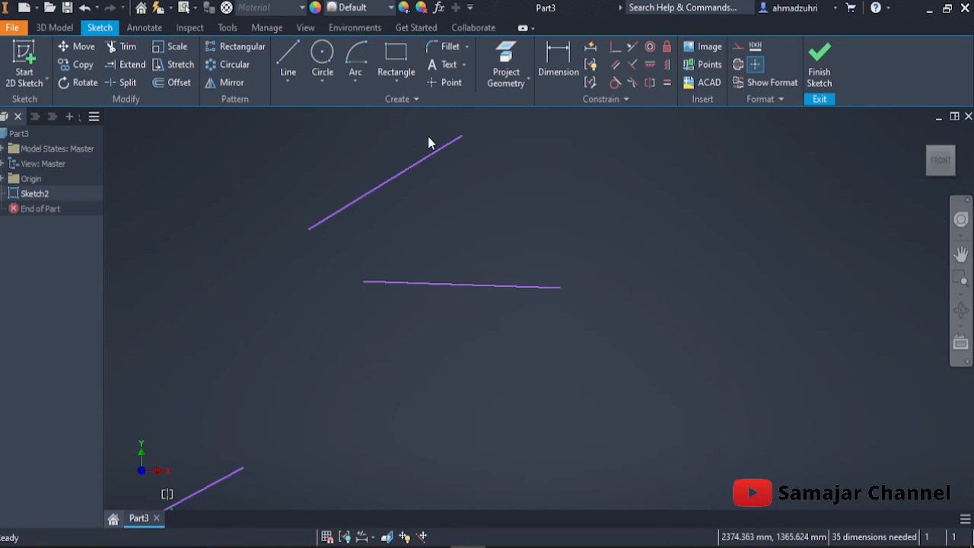
Sketch a third line between the rising and the nearly horizontal line, sloping gently upward.
left_click(287, 80)
left_click(326, 96)
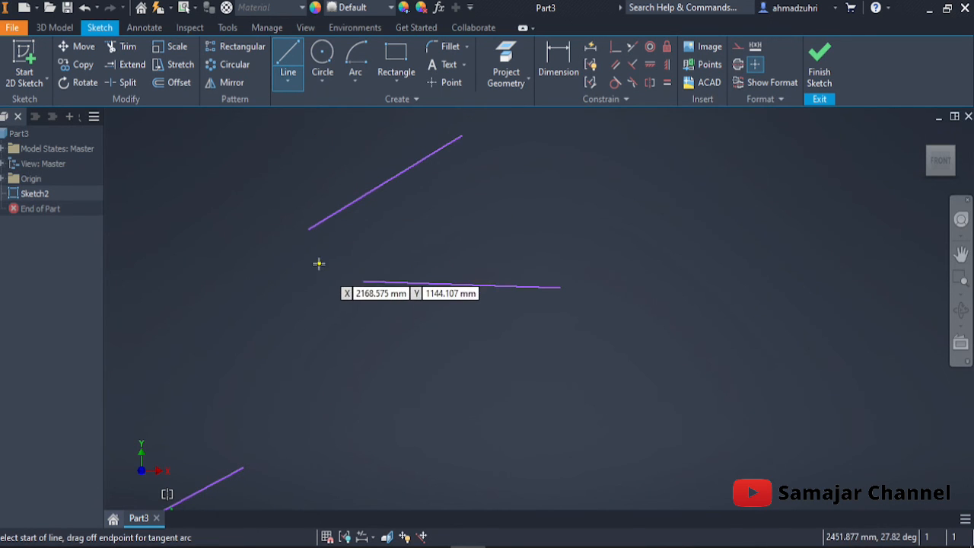
left_click(318, 264)
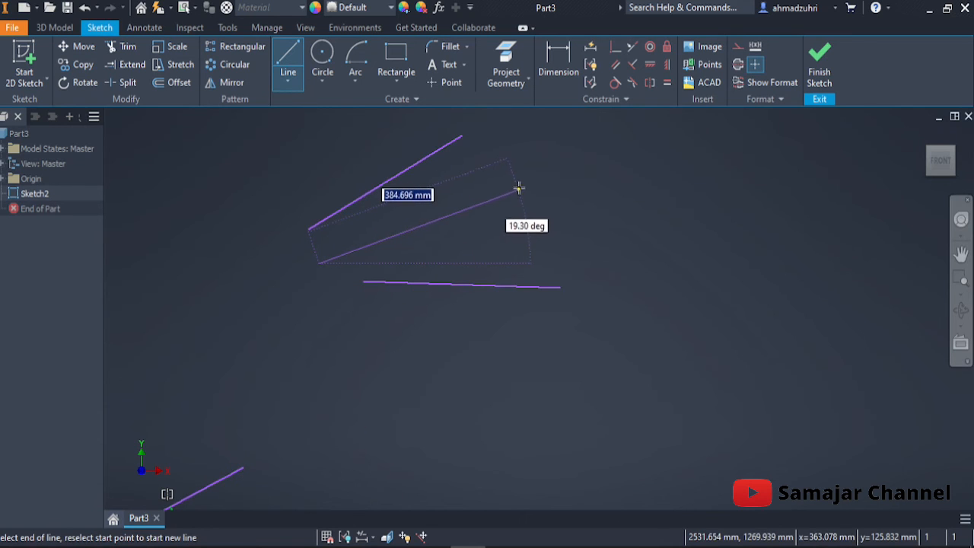
left_click(542, 187)
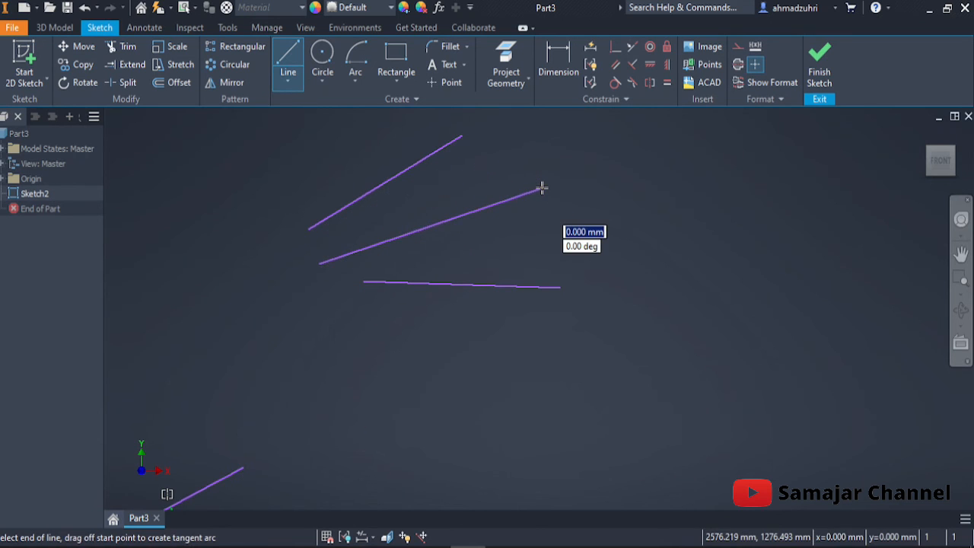
Sketch a gently rising line that crosses the steep upper line and extends past its upper end.
key("Escape")
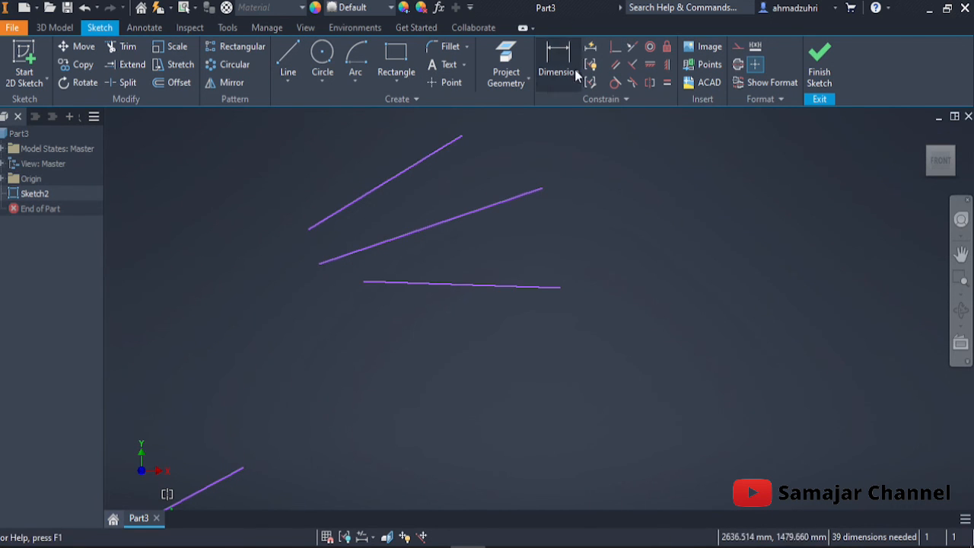
left_click(283, 63)
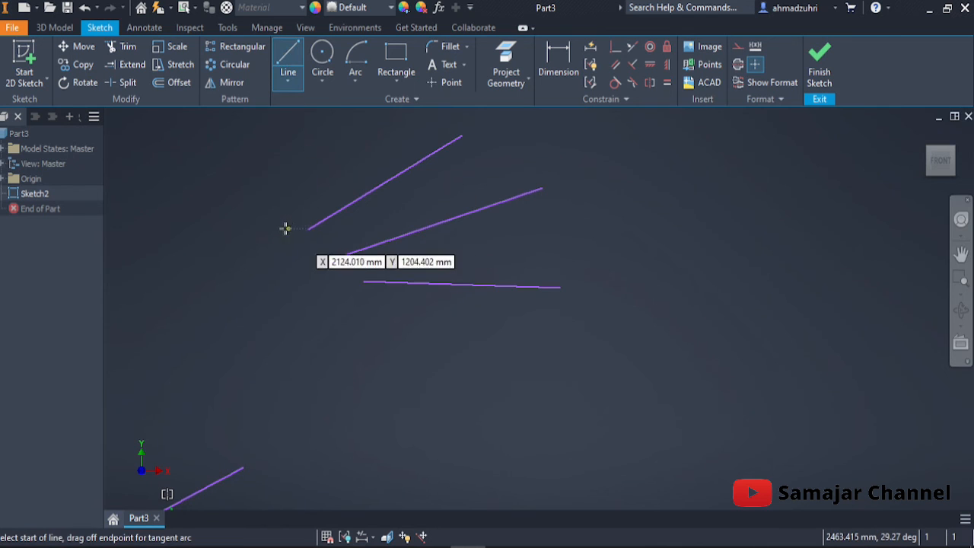
left_click(284, 207)
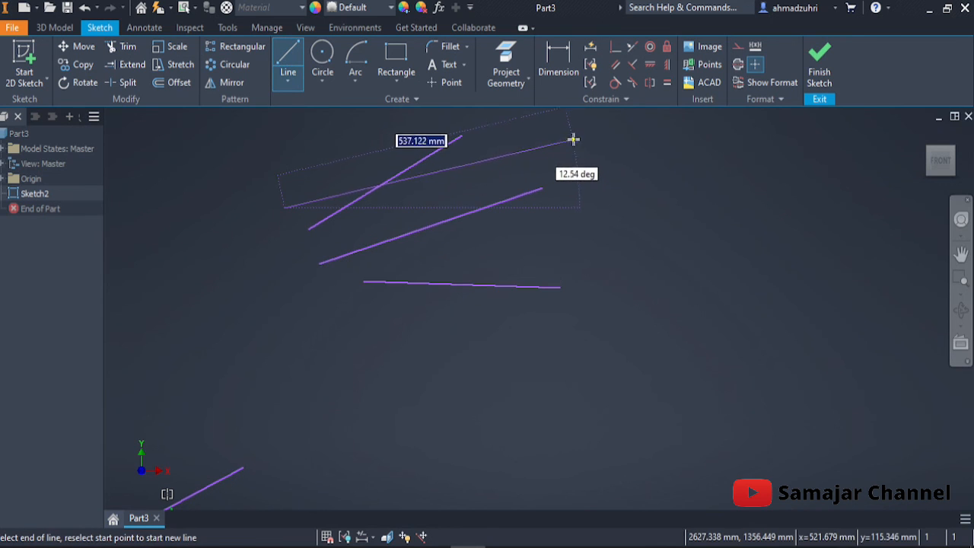
left_click(559, 134)
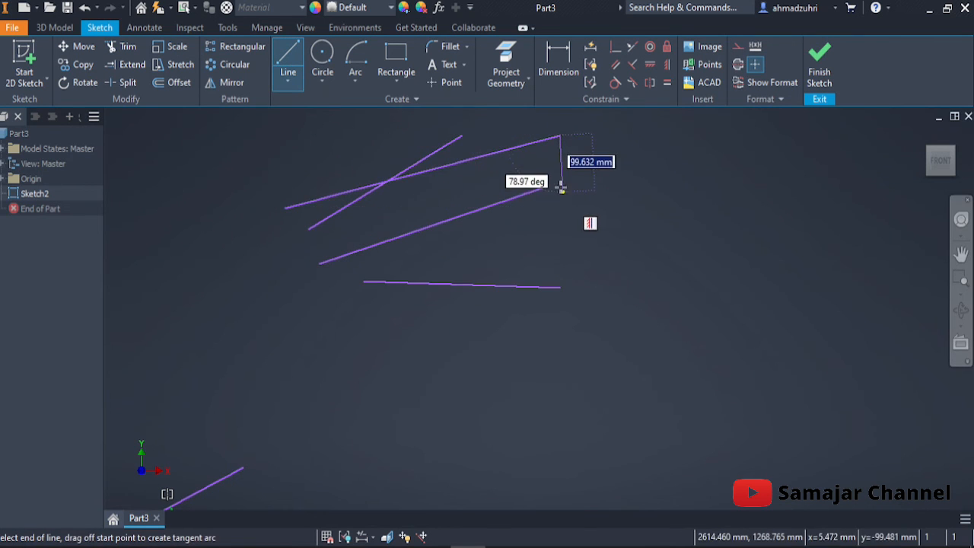
key("Escape")
Apply a Parallel constraint between the new upper crossing line and the middle line.
left_click(667, 83)
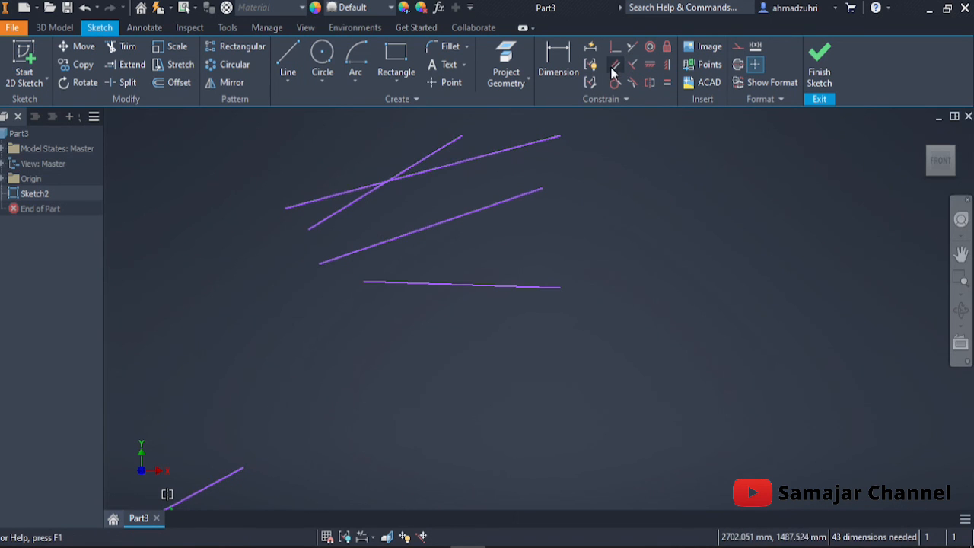
left_click(613, 66)
left_click(476, 157)
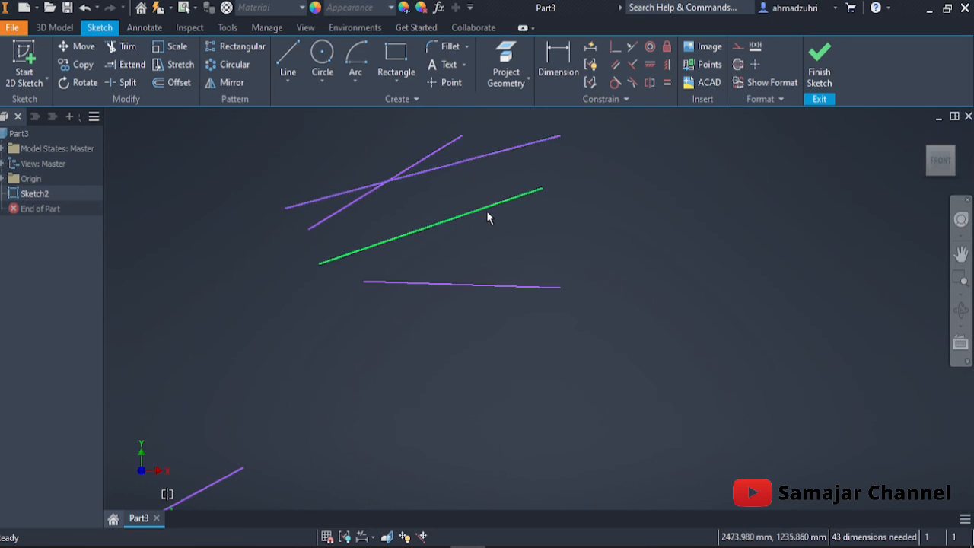
left_click(487, 213)
left_click(616, 67)
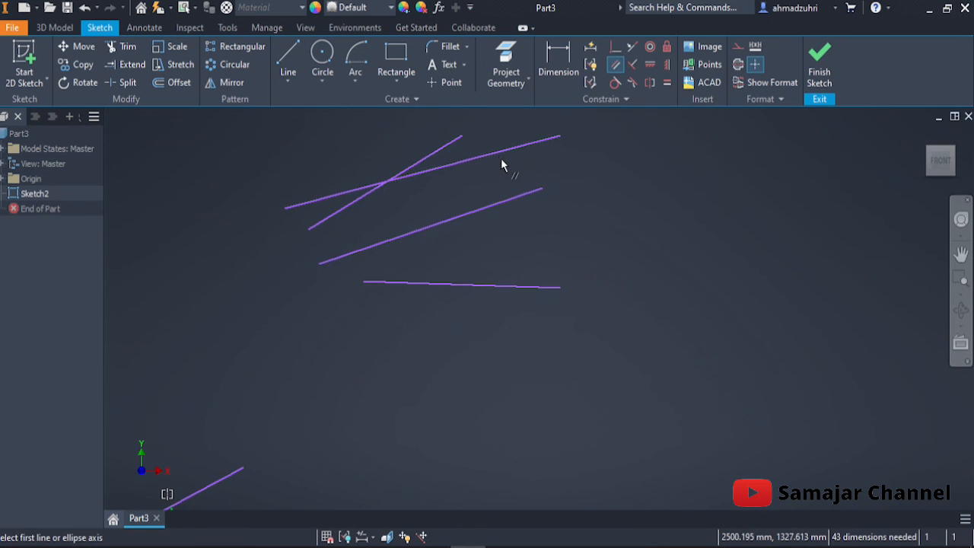
left_click(500, 155)
left_click(502, 203)
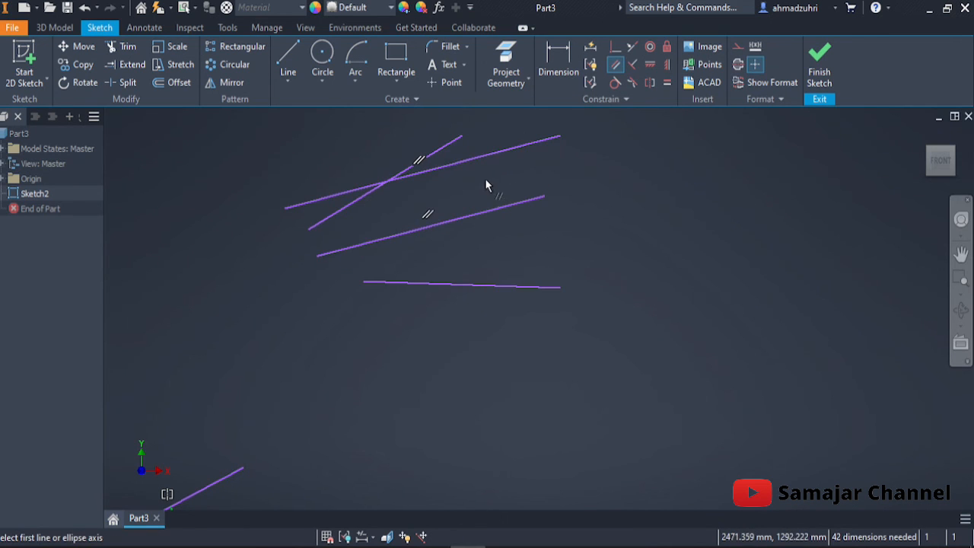
key("Escape")
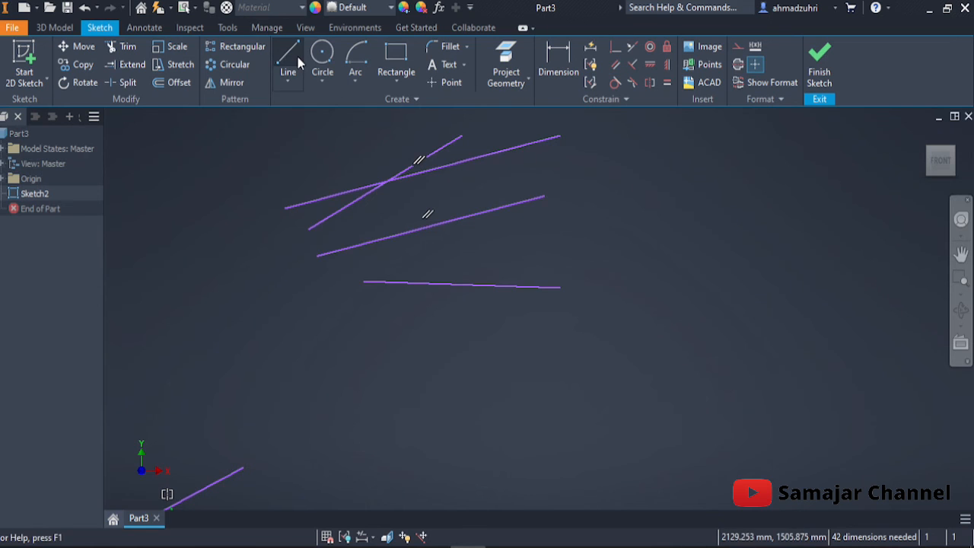
Sketch a gently rising line that crosses the nearly horizontal bottom line.
left_click(289, 60)
left_click(364, 309)
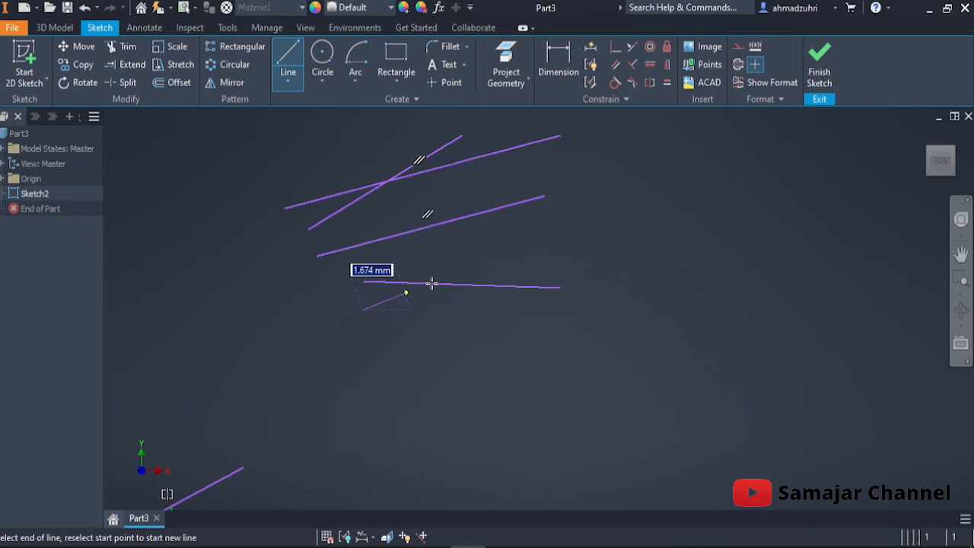
left_click(586, 242)
key("Escape")
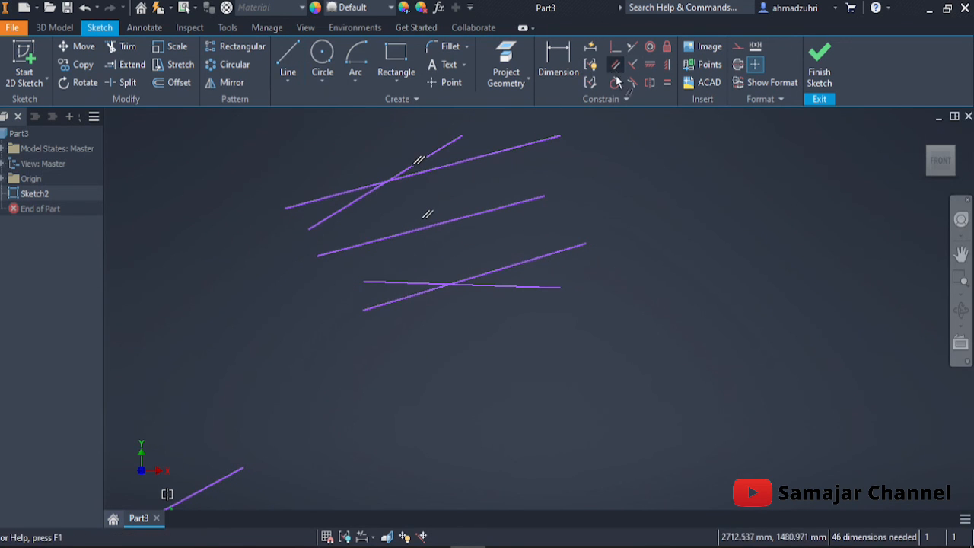
Apply a Parallel constraint between the lower crossing line and the middle line.
left_click(615, 64)
left_click(502, 268)
left_click(479, 214)
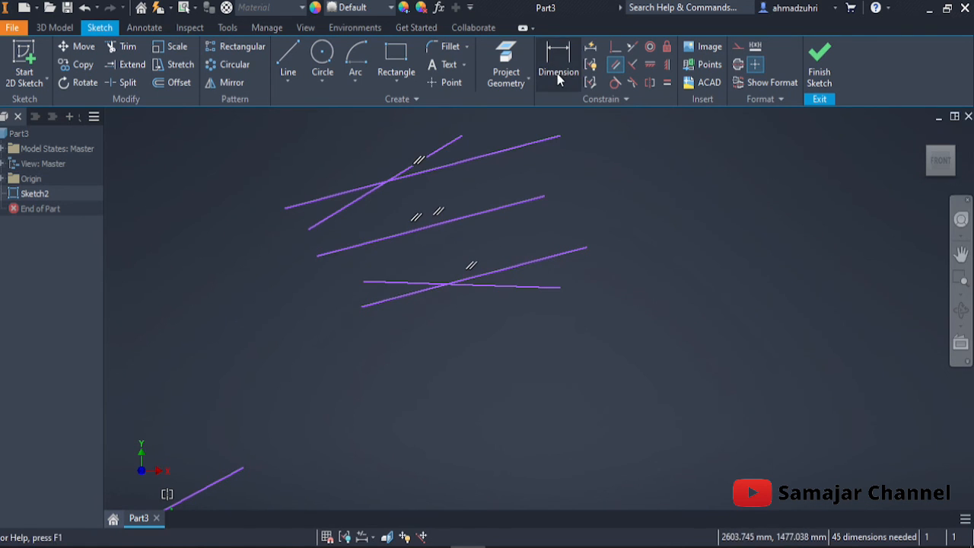
key("Escape")
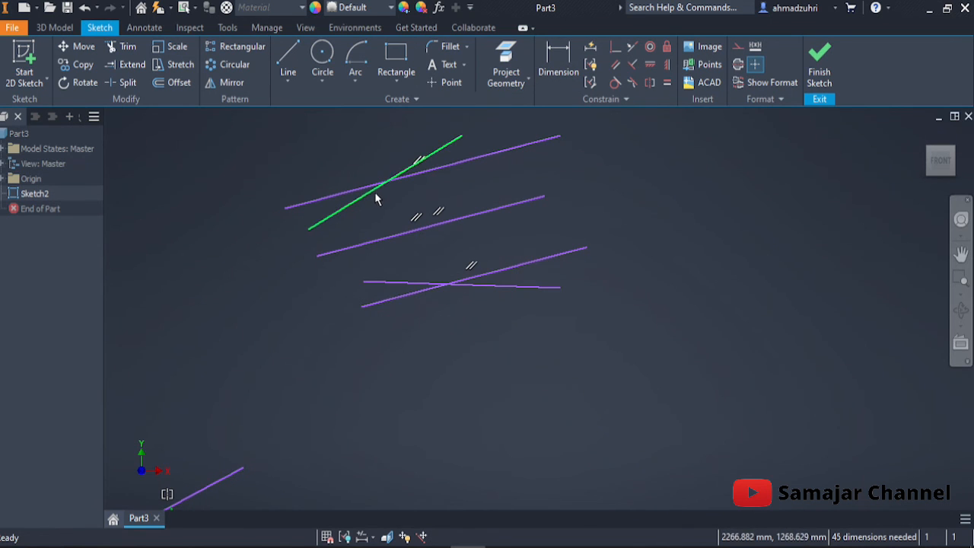
Shift the steep upper line slightly to the right along its crossing line and clear the selection.
left_click_drag(374, 192, 382, 190)
left_click(427, 170)
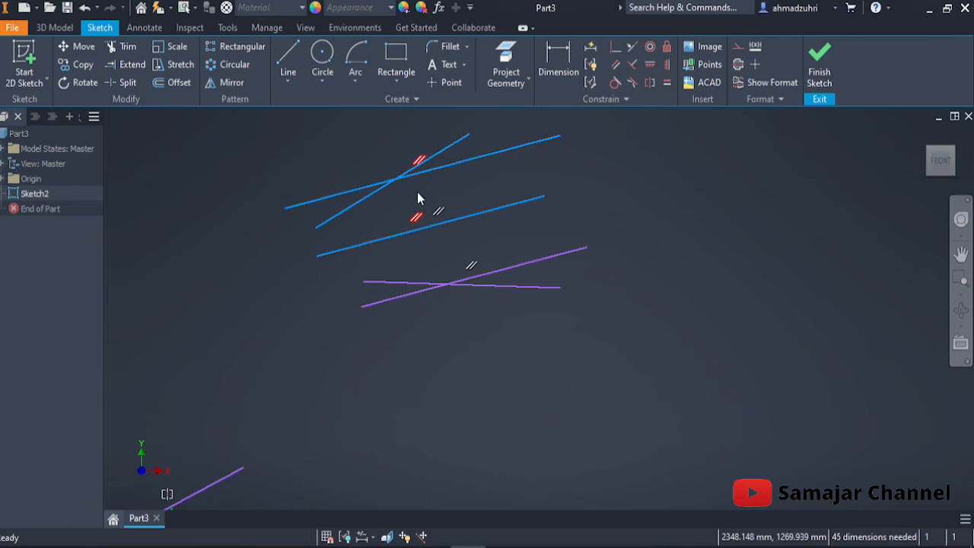
left_click(626, 175)
Dimension the angle between the steep upper line and its crossing parallel line, keeping the drawn value.
left_click(558, 61)
left_click(377, 193)
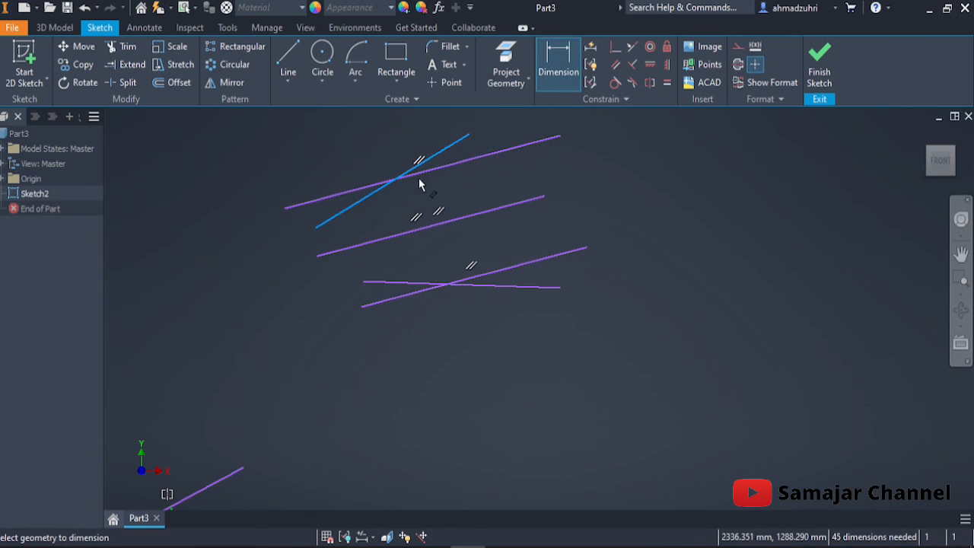
left_click(421, 172)
left_click(424, 196)
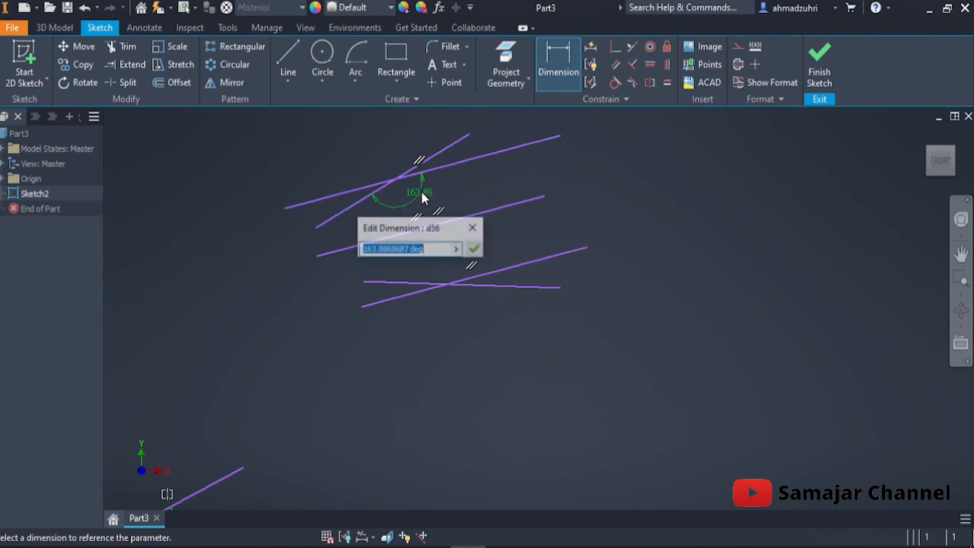
left_click(472, 228)
Dimension the angle between the nearly horizontal line and its crossing parallel line, and undo both angle dimensions.
left_click(553, 88)
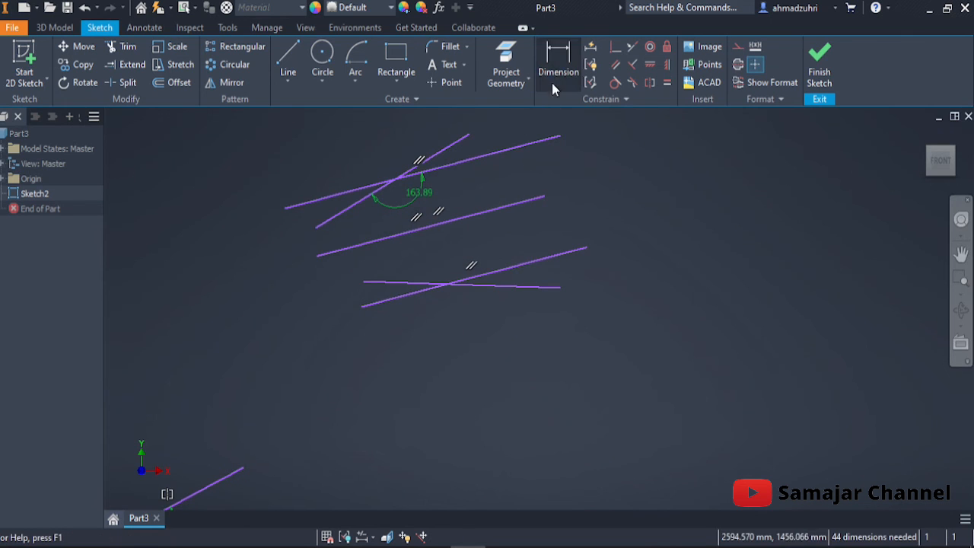
left_click(553, 85)
left_click(548, 80)
left_click(548, 79)
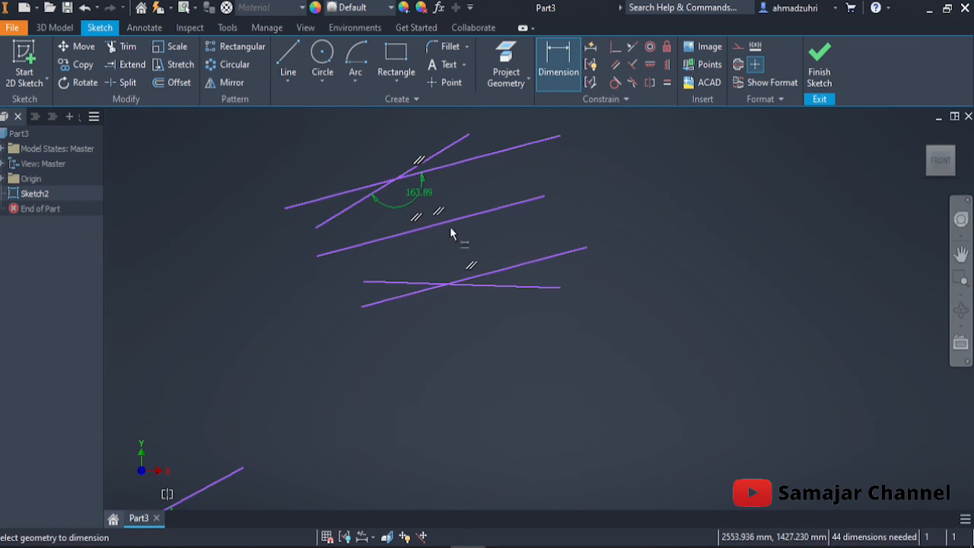
left_click(419, 283)
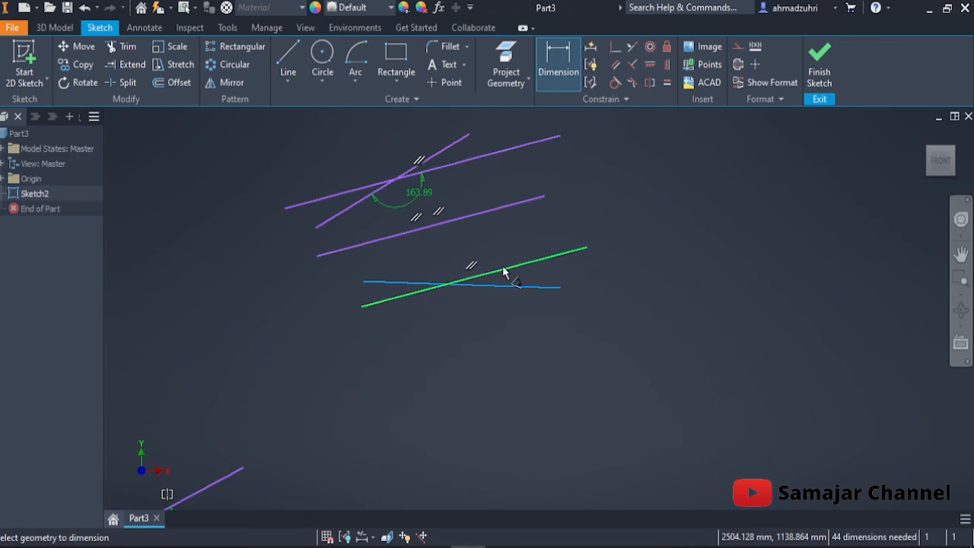
left_click(507, 269)
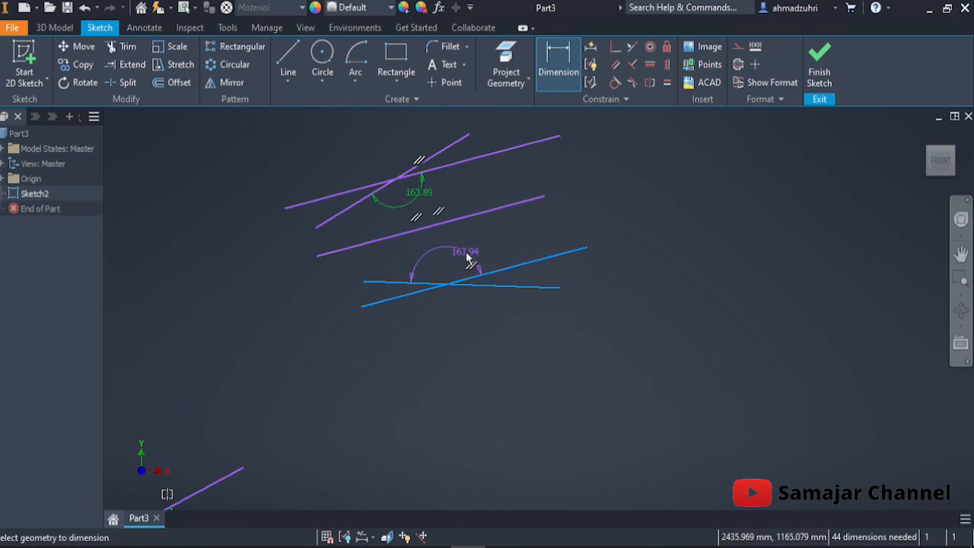
left_click(467, 257)
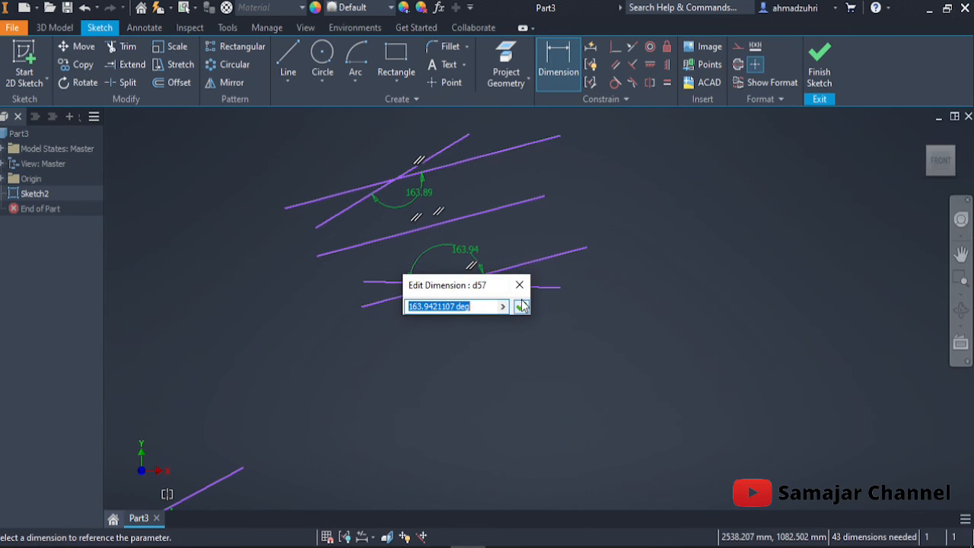
left_click(522, 307)
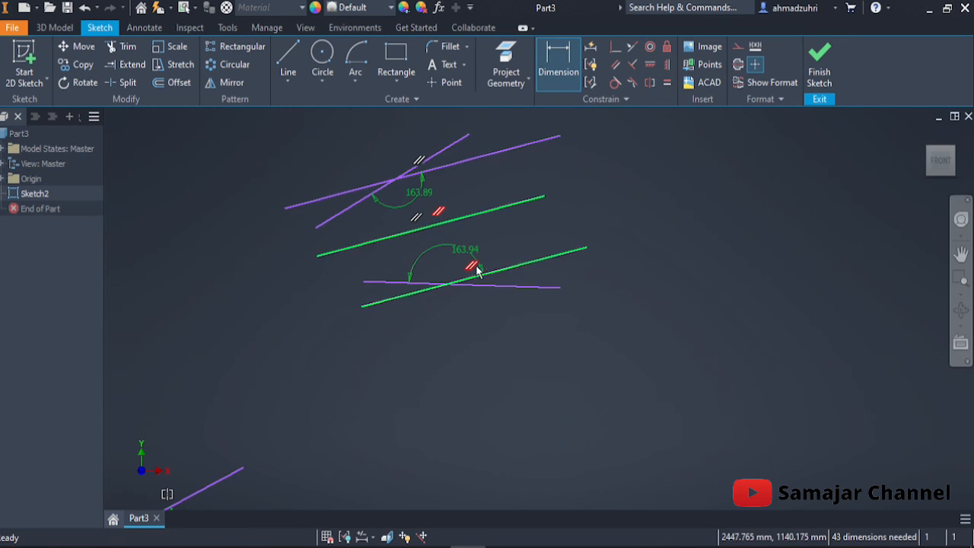
key("Escape")
key("ctrl+z")
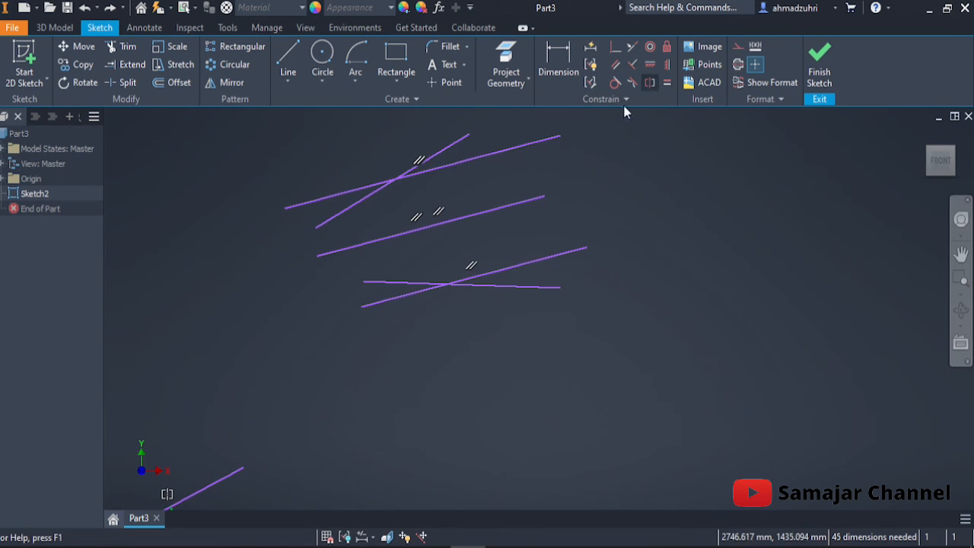
left_click(650, 83)
left_click(528, 148)
left_click(567, 253)
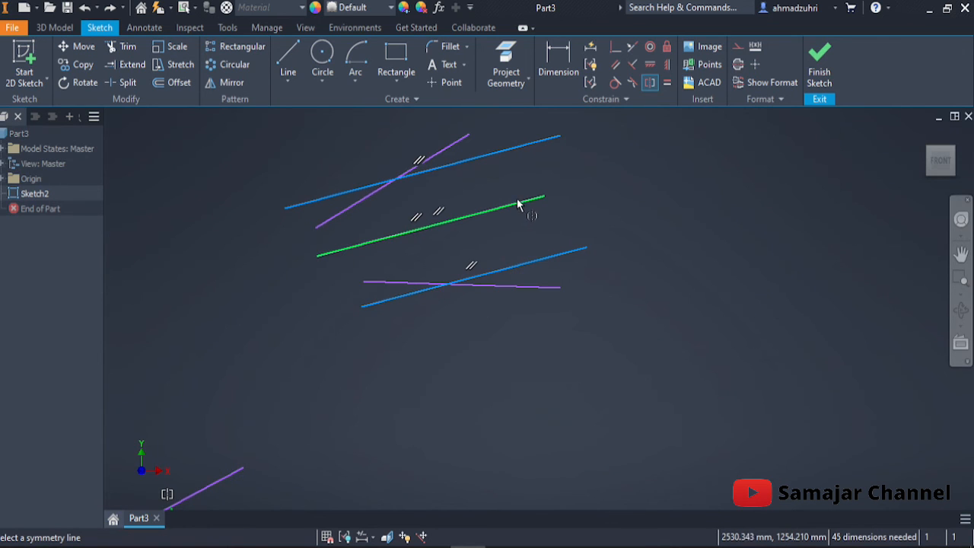
key("Escape")
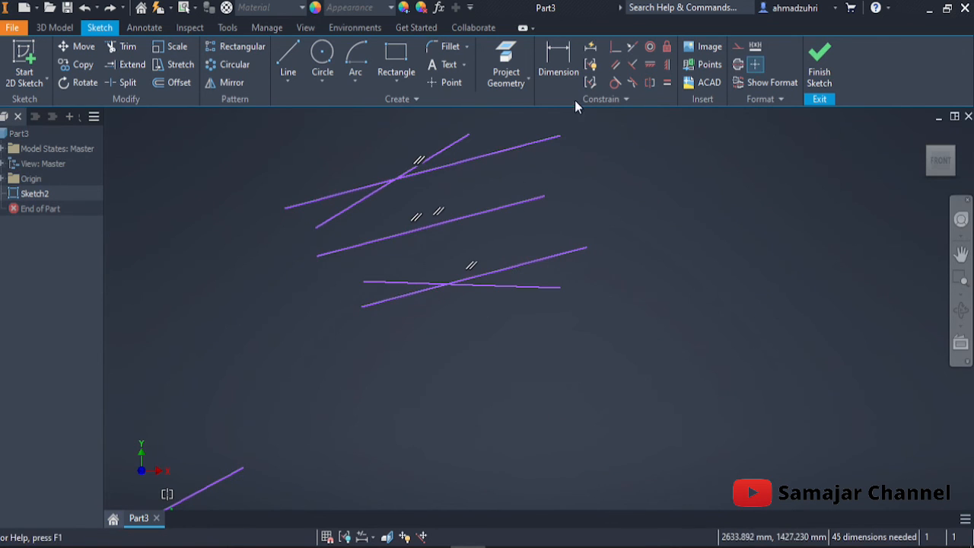
Apply a Symmetric constraint to the steep upper line and the nearly horizontal line about the middle line.
left_click(649, 83)
left_click(459, 158)
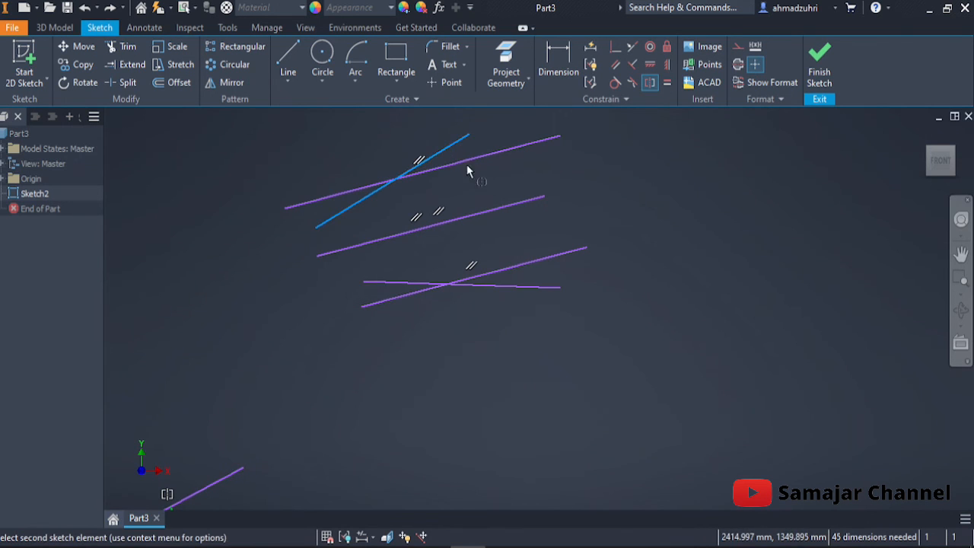
left_click(536, 287)
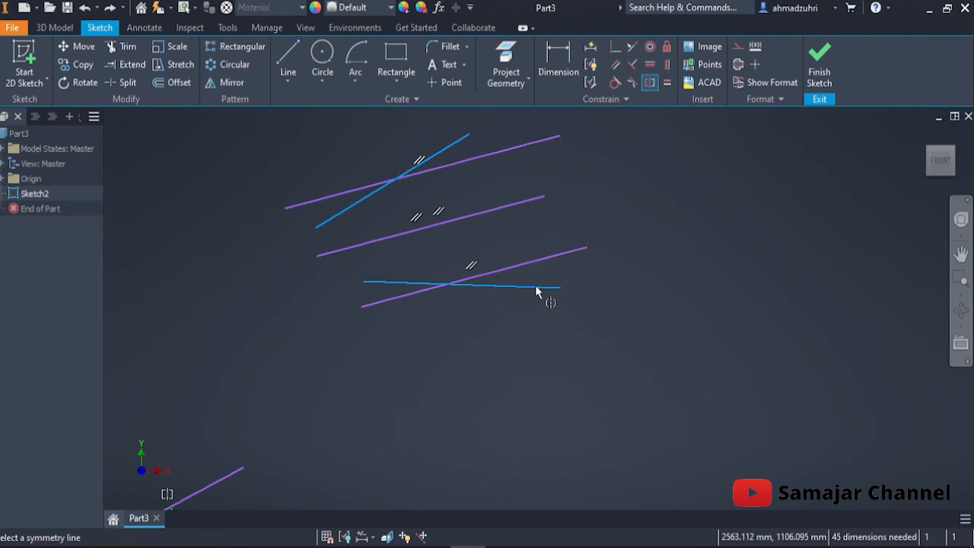
left_click(493, 216)
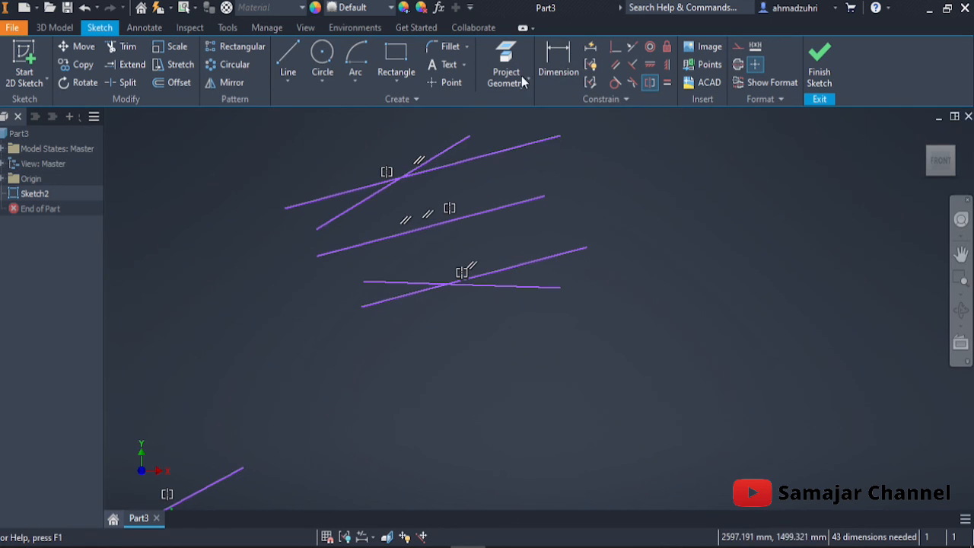
Dimension the angle between the symmetric steep upper line and its crossing parallel line, keeping the drawn value.
left_click(558, 61)
left_click(390, 187)
left_click(457, 165)
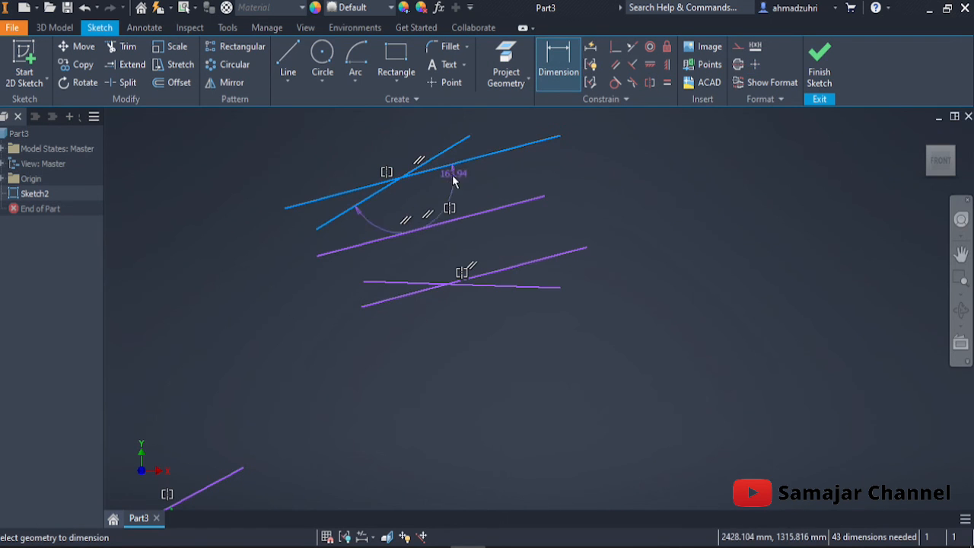
left_click(432, 197)
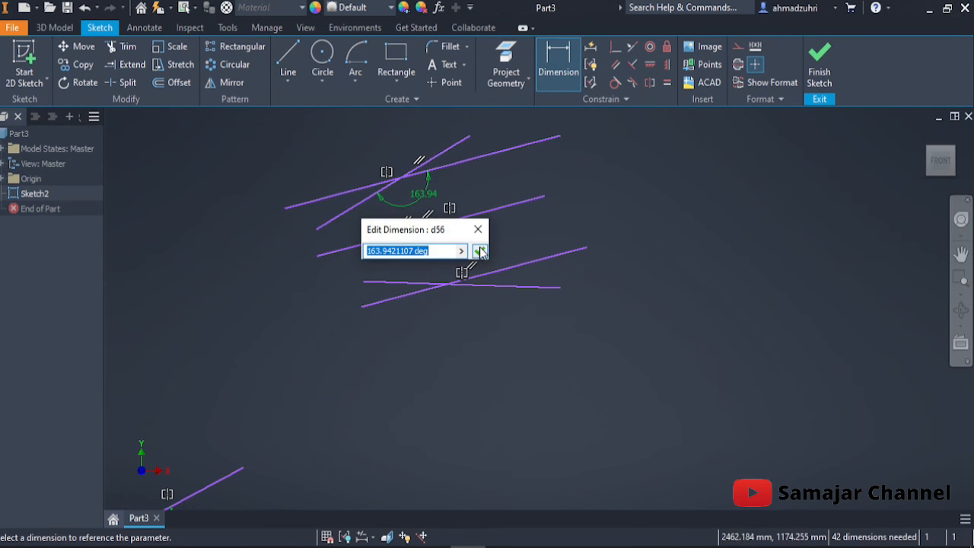
left_click(480, 251)
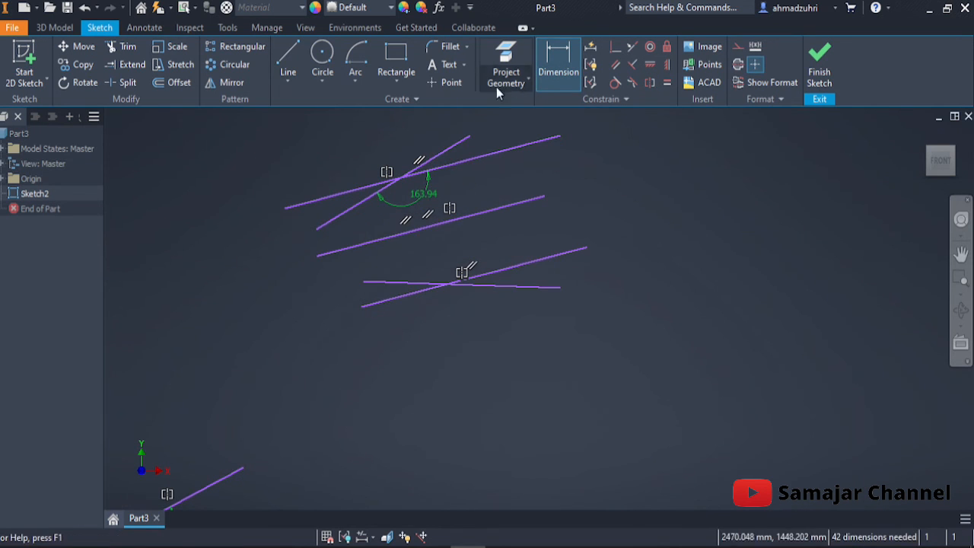
Add a driven angle dimension between the symmetric nearly horizontal line and its crossing parallel line.
left_click(430, 282)
left_click(508, 271)
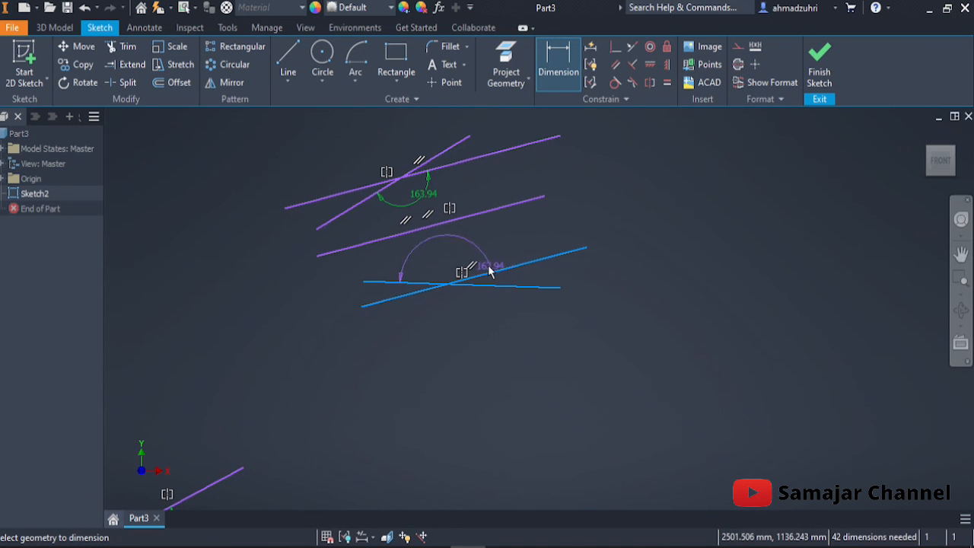
left_click(445, 258)
left_click(324, 143)
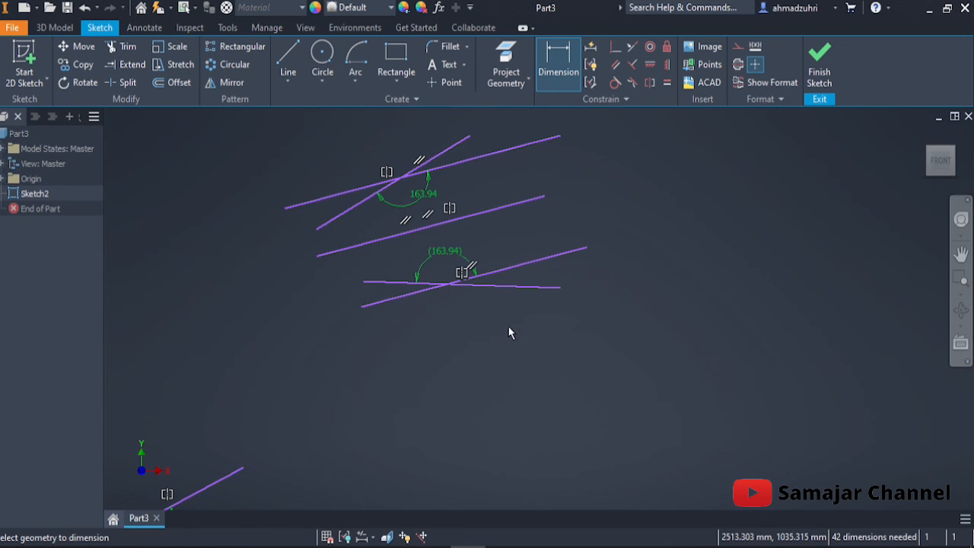
middle_click_drag(507, 325, 499, 342)
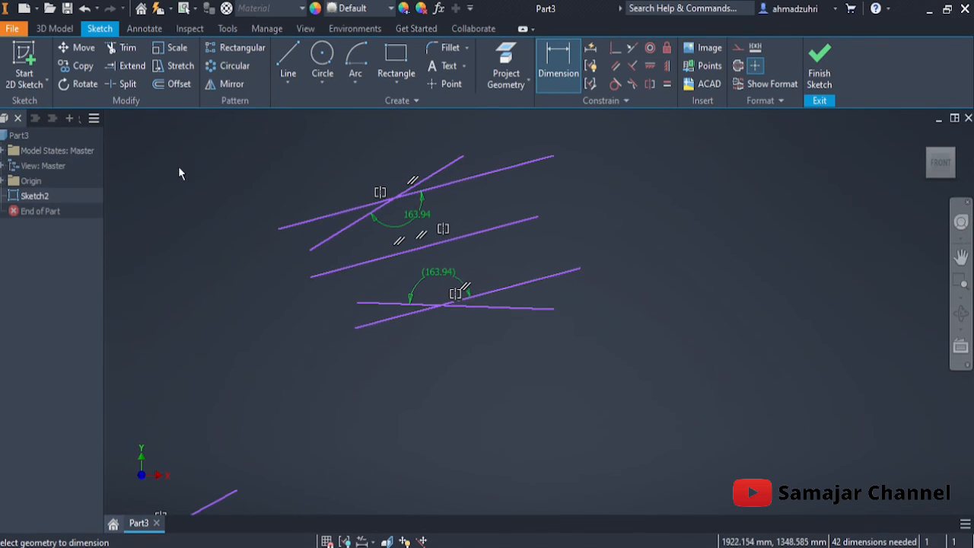